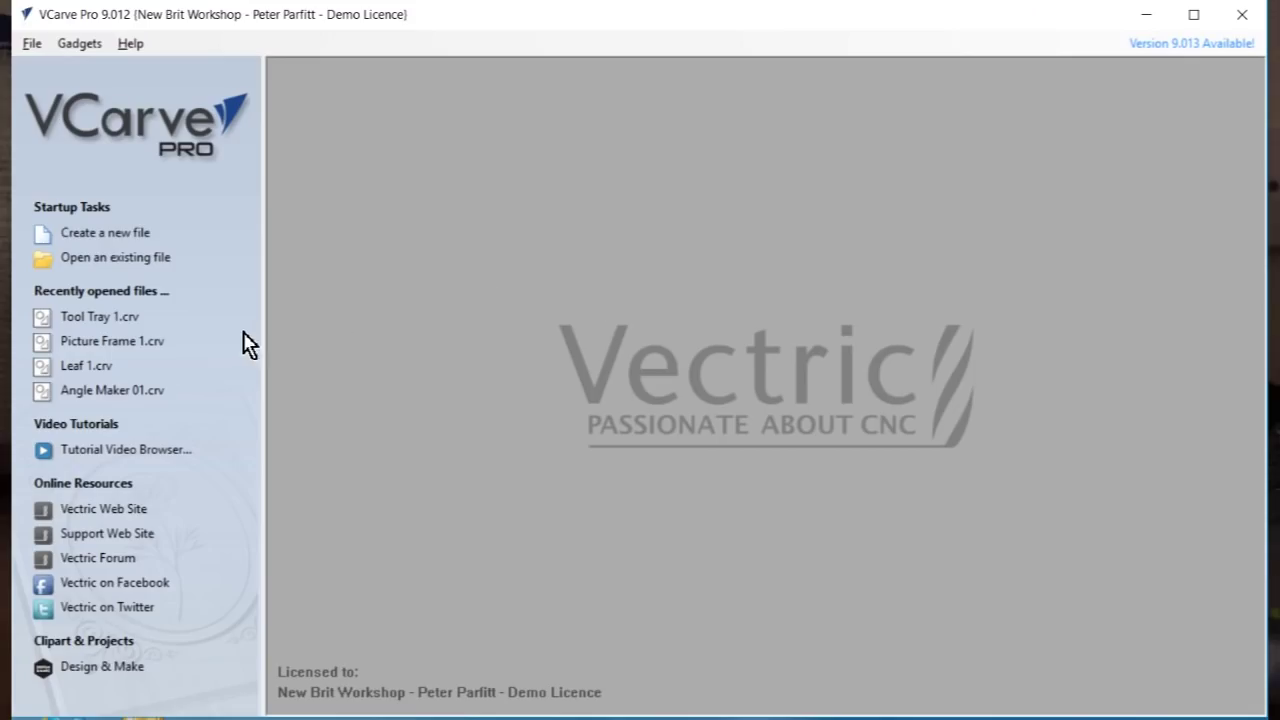
Create a new job sized 419 × 180 mm with 16 mm material thickness
click(124, 236)
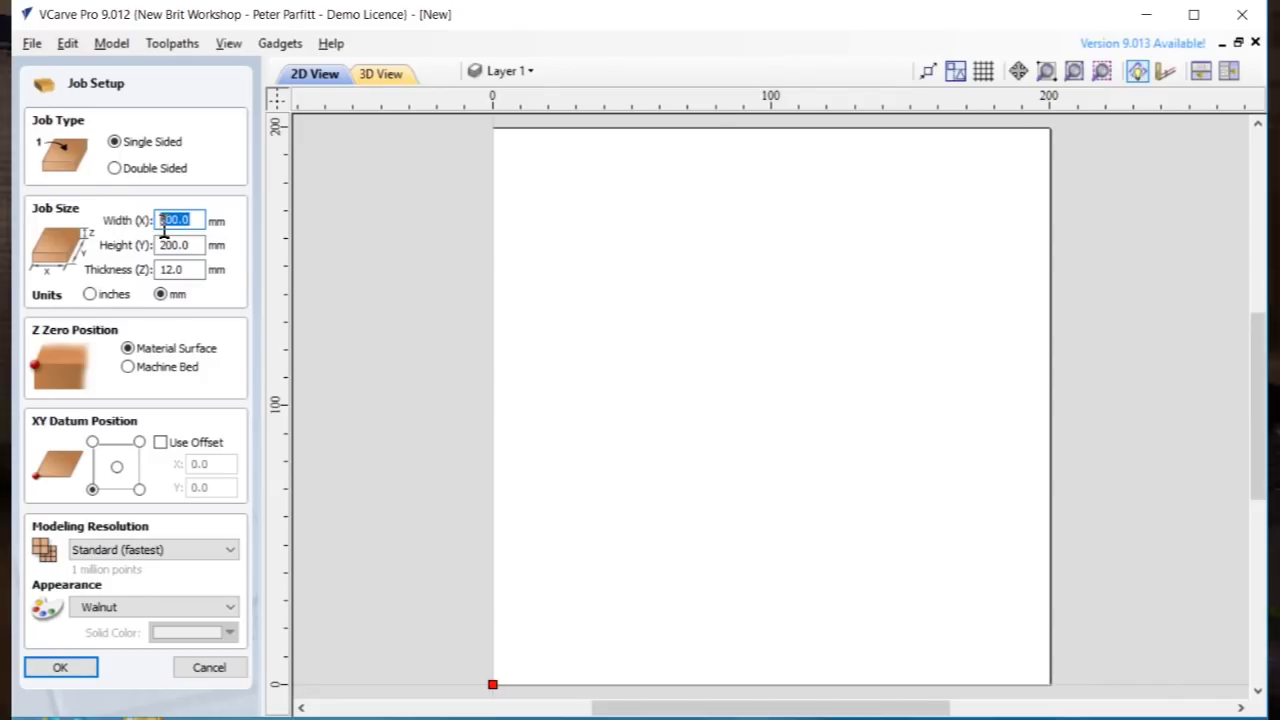
text(419)
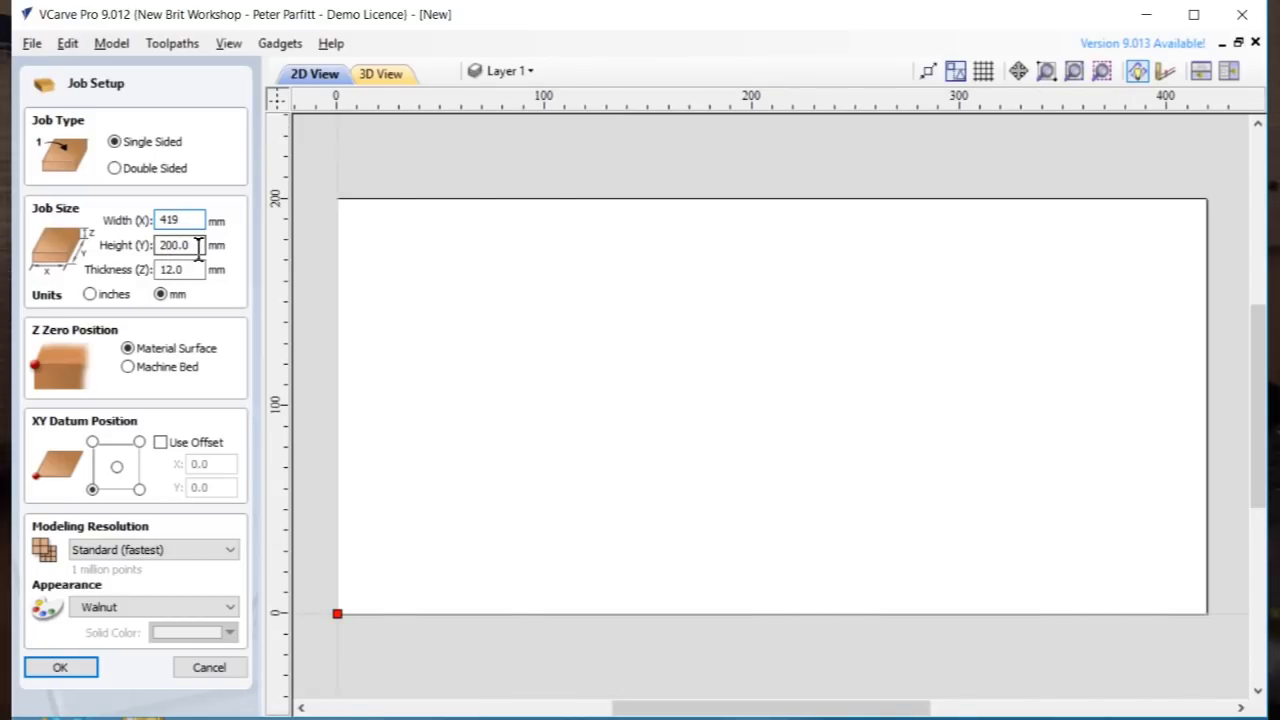
key(Tab)
text(180)
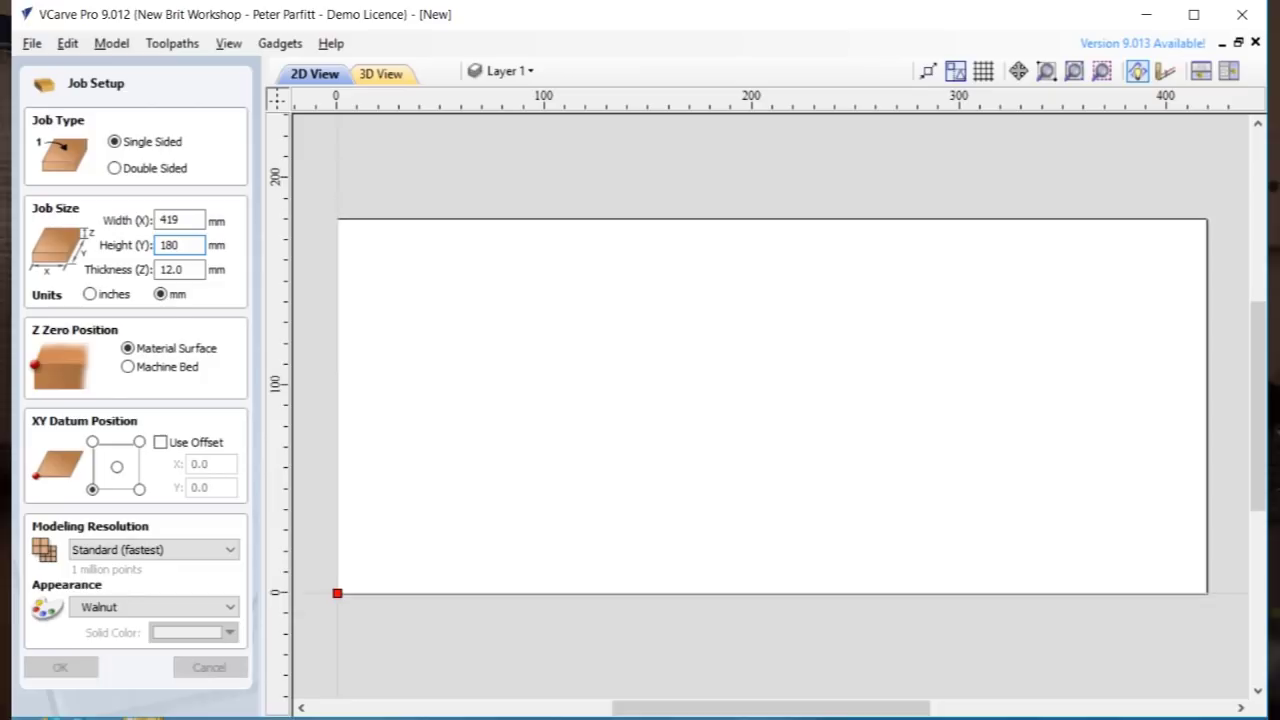
key(Tab)
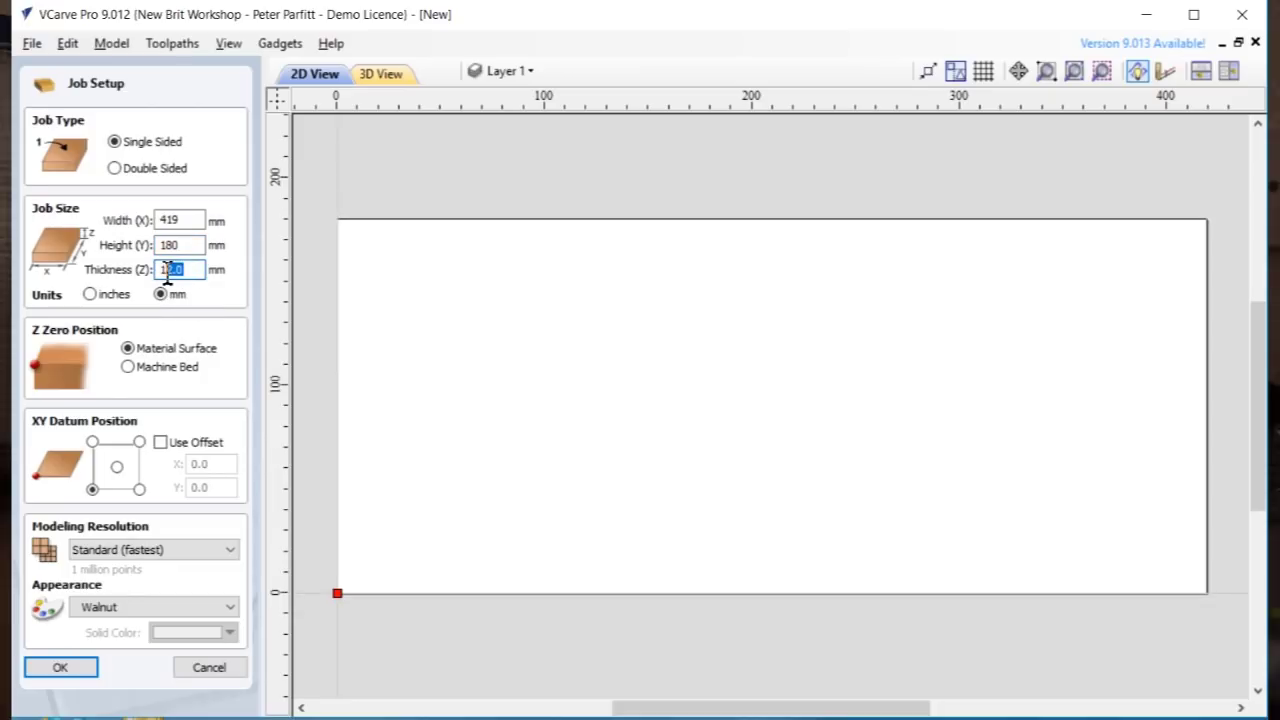
text(16)
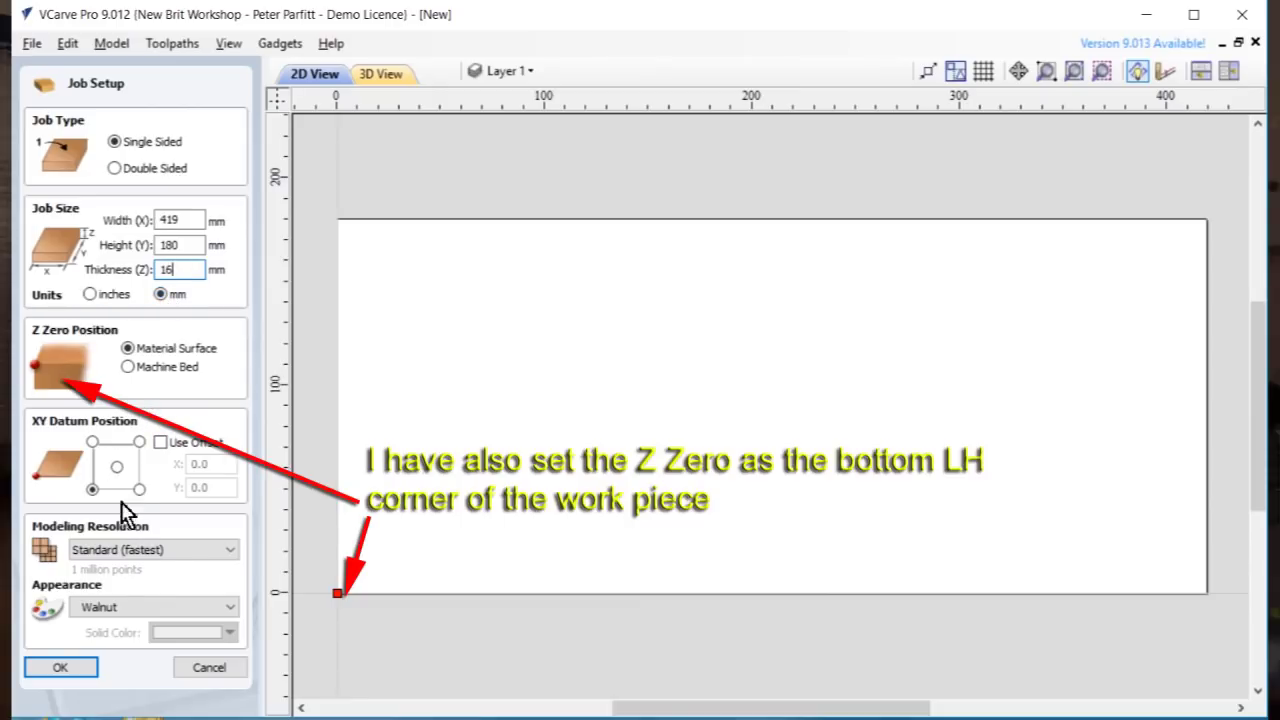
click(90, 672)
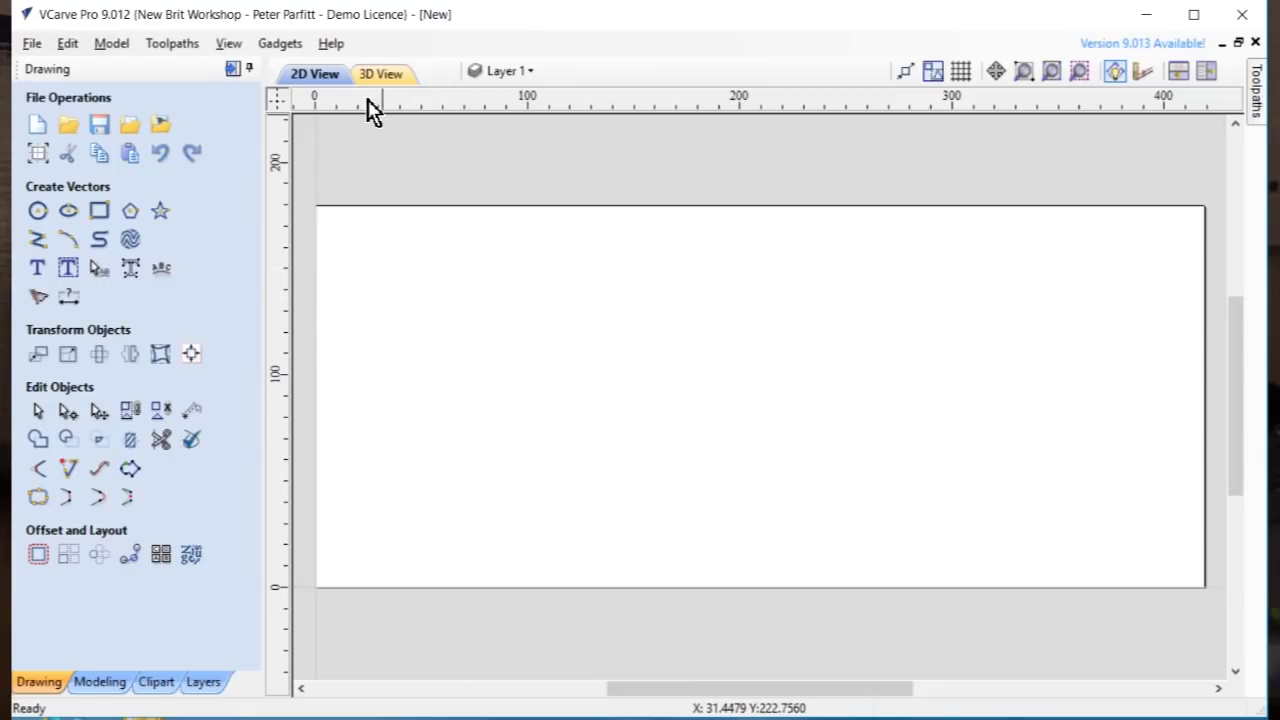
Place three horizontal guides across the upper sheet, the last at 104 mm
drag(367, 107, 354, 225)
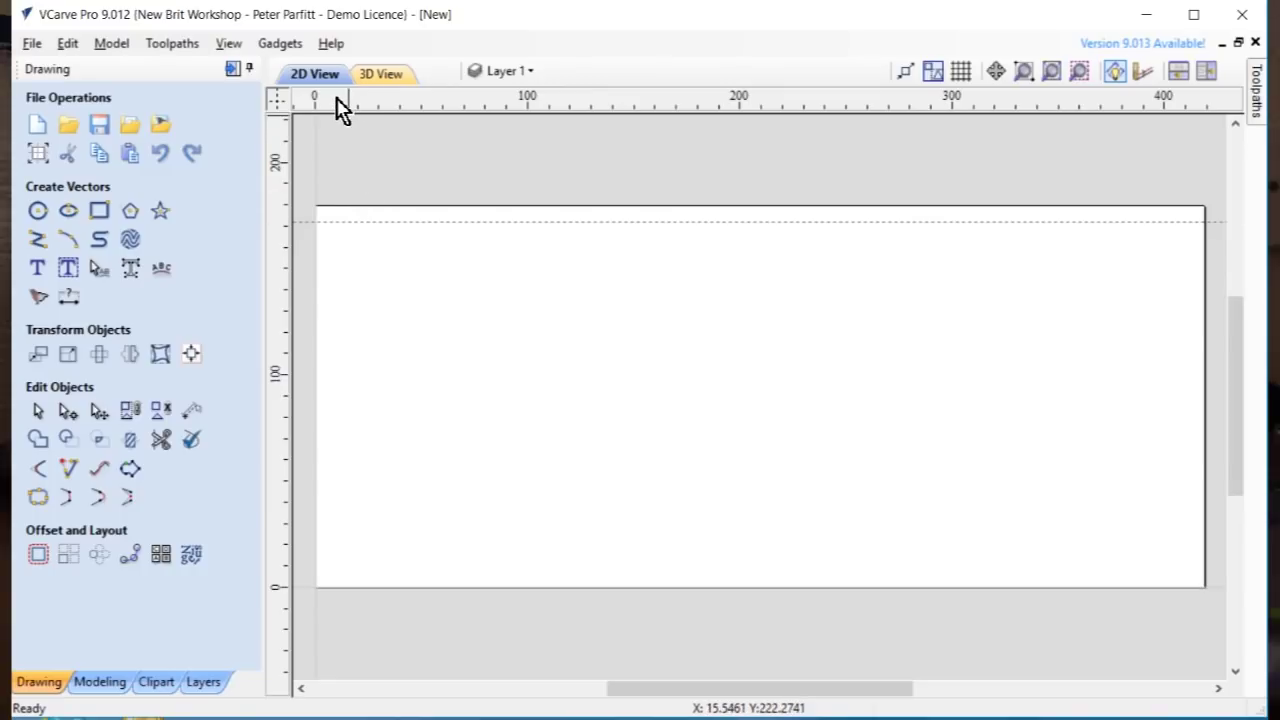
drag(336, 98, 357, 344)
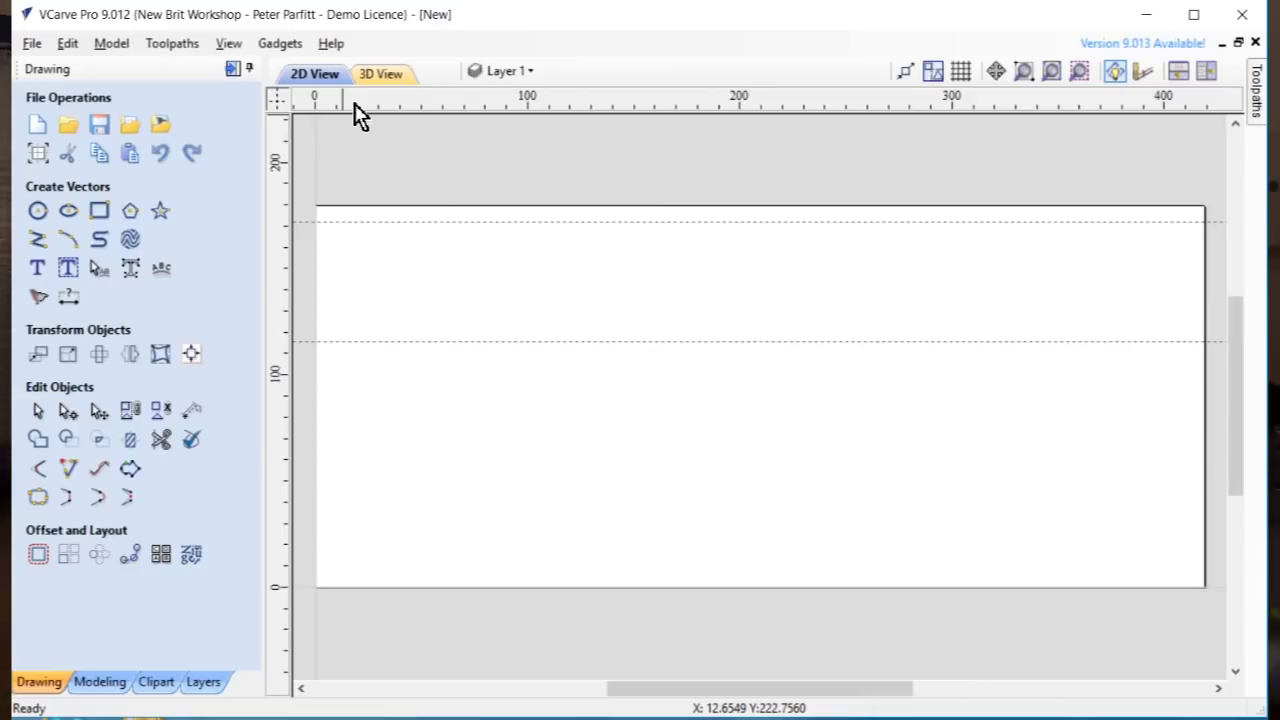
mouse_move(354, 103)
mouse_down()
mouse_move(374, 316)
mouse_move(361, 405)
mouse_move(369, 370)
mouse_up()
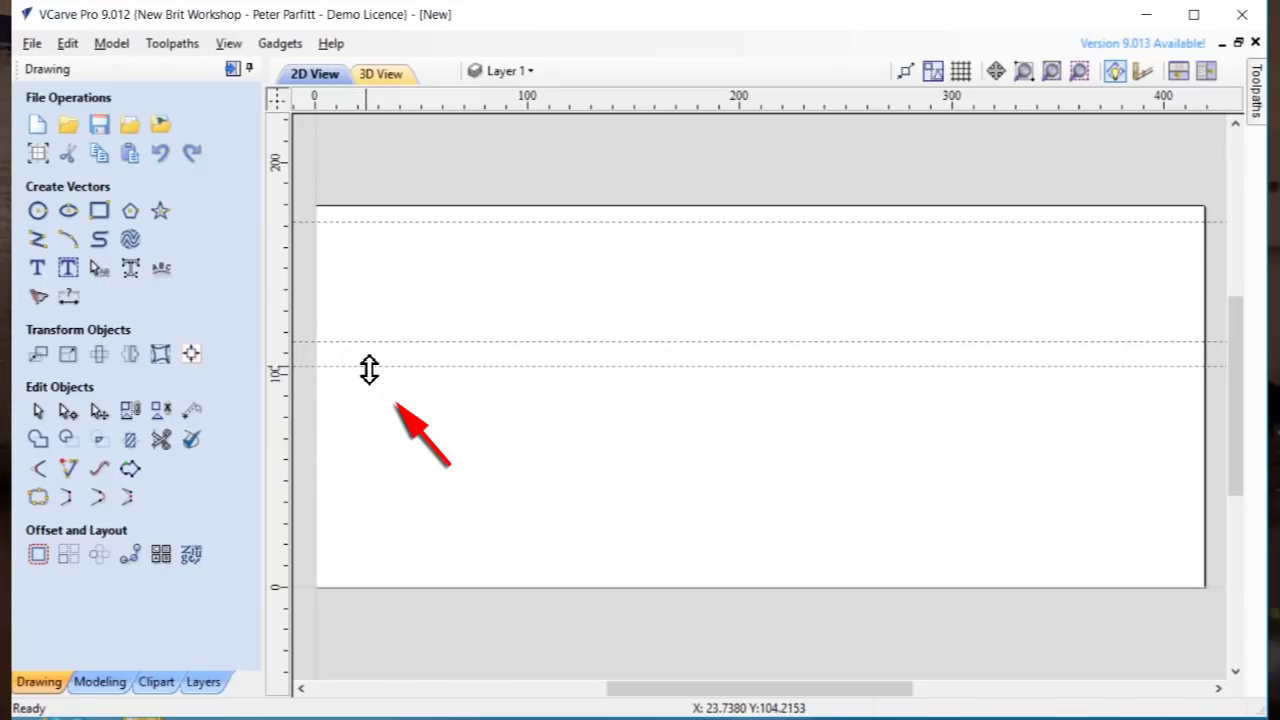
Move the 104 mm guide to 103 mm and add a fourth guide at 28 mm
double_click(306, 368)
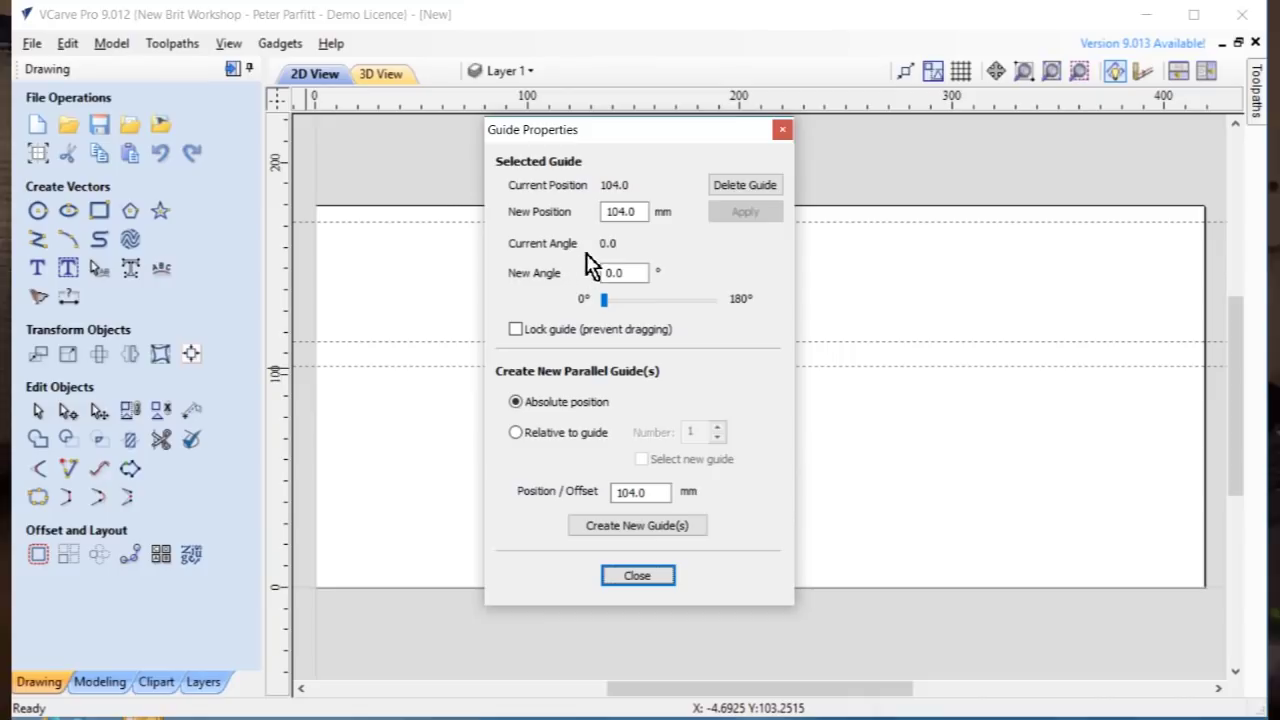
drag(641, 211, 590, 218)
text(1)
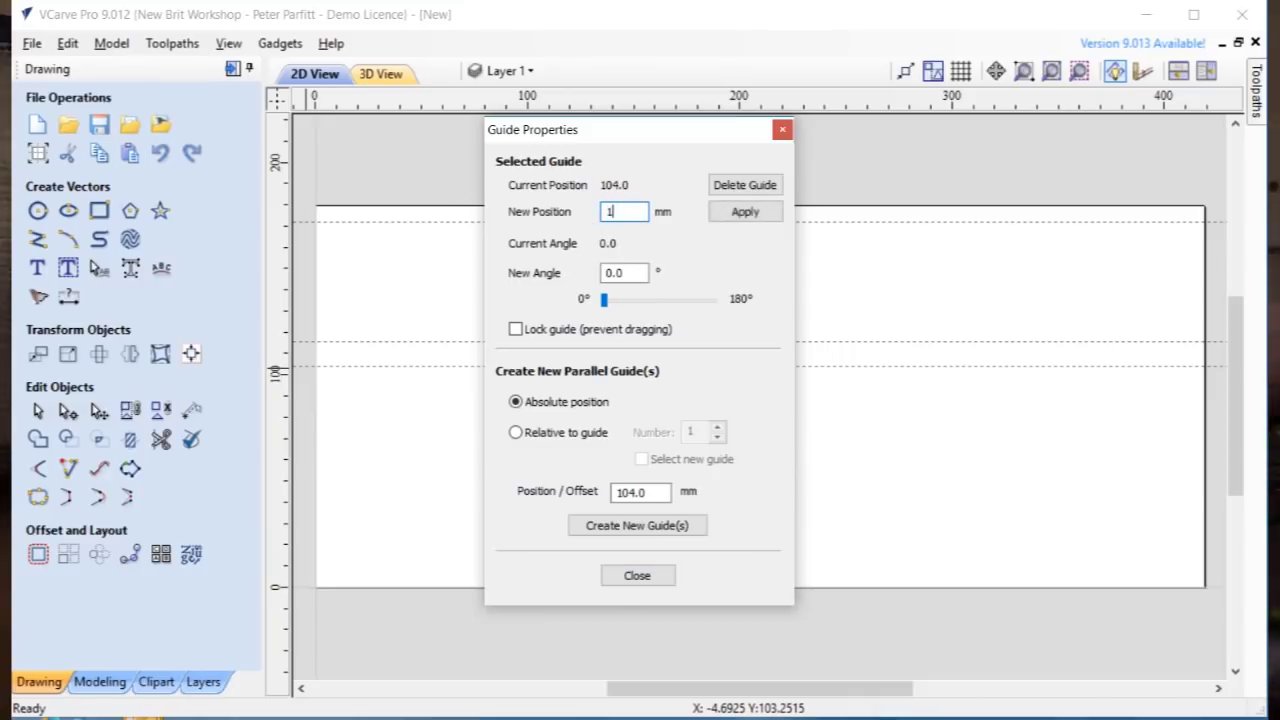
text(03)
click(735, 214)
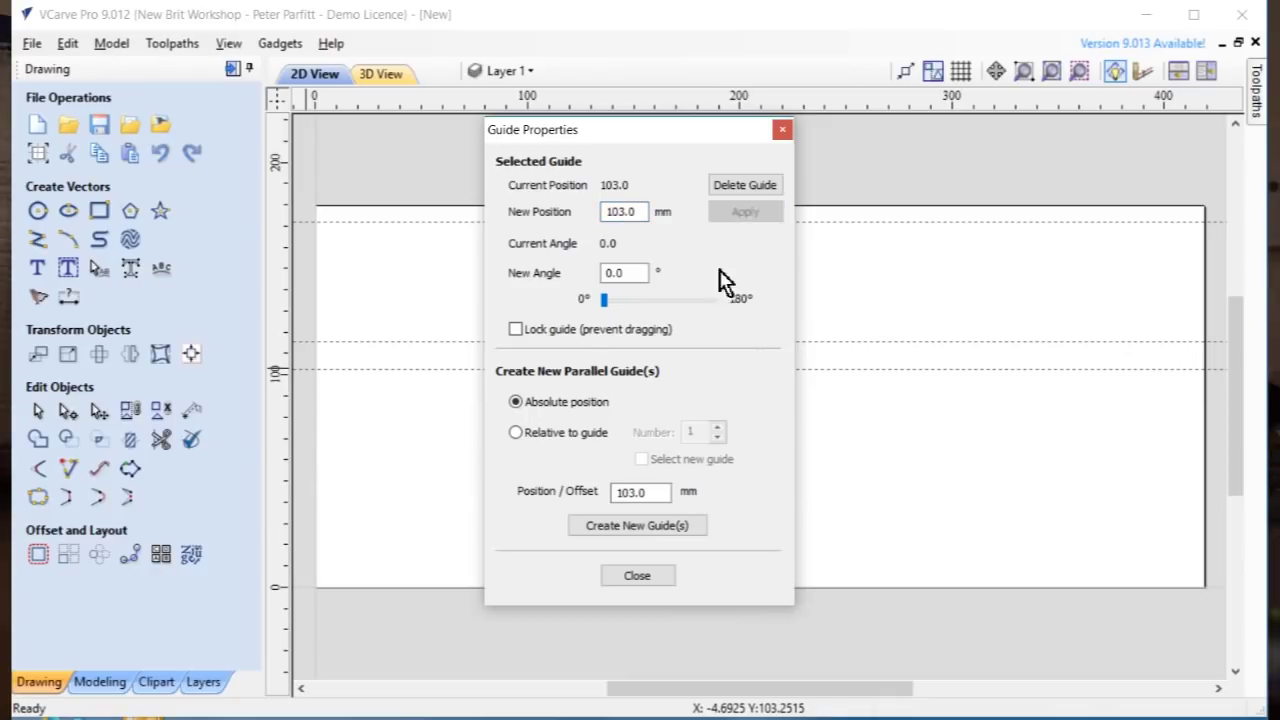
click(668, 576)
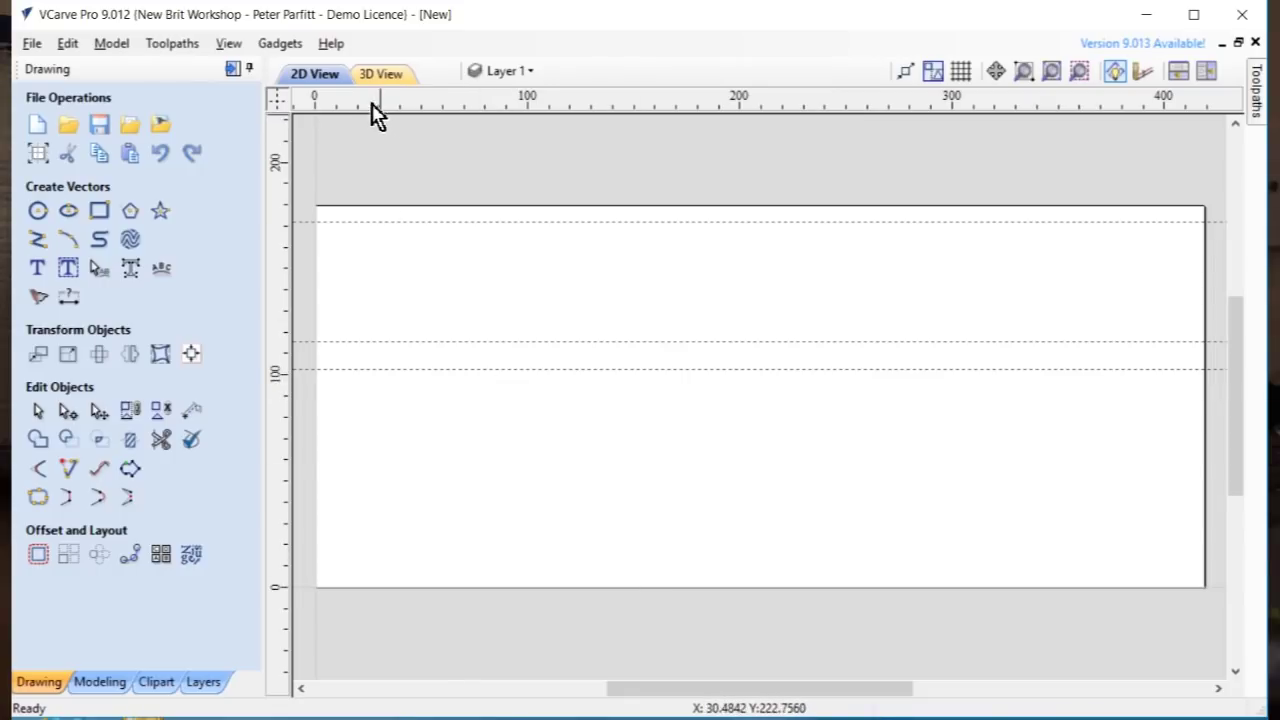
drag(365, 111, 374, 530)
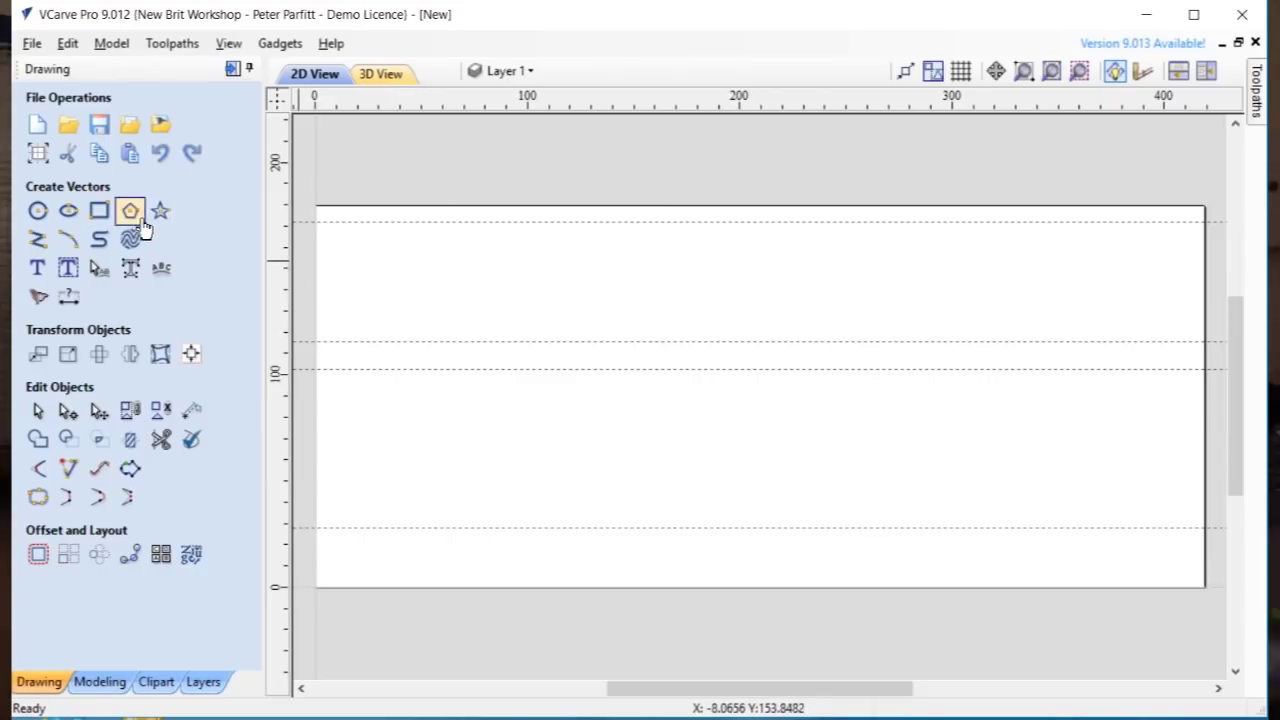
Draw a rectangle between the top two guides near the left edge, 6.35 mm wide
click(100, 211)
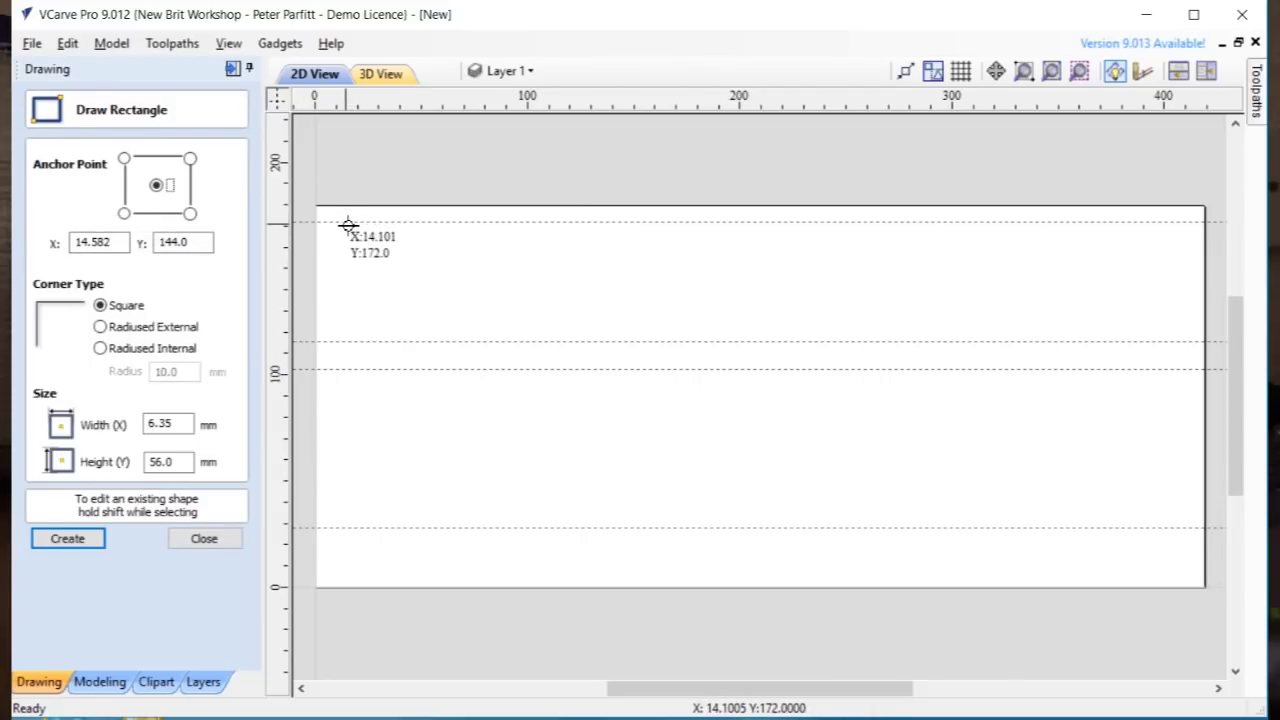
drag(347, 222, 369, 343)
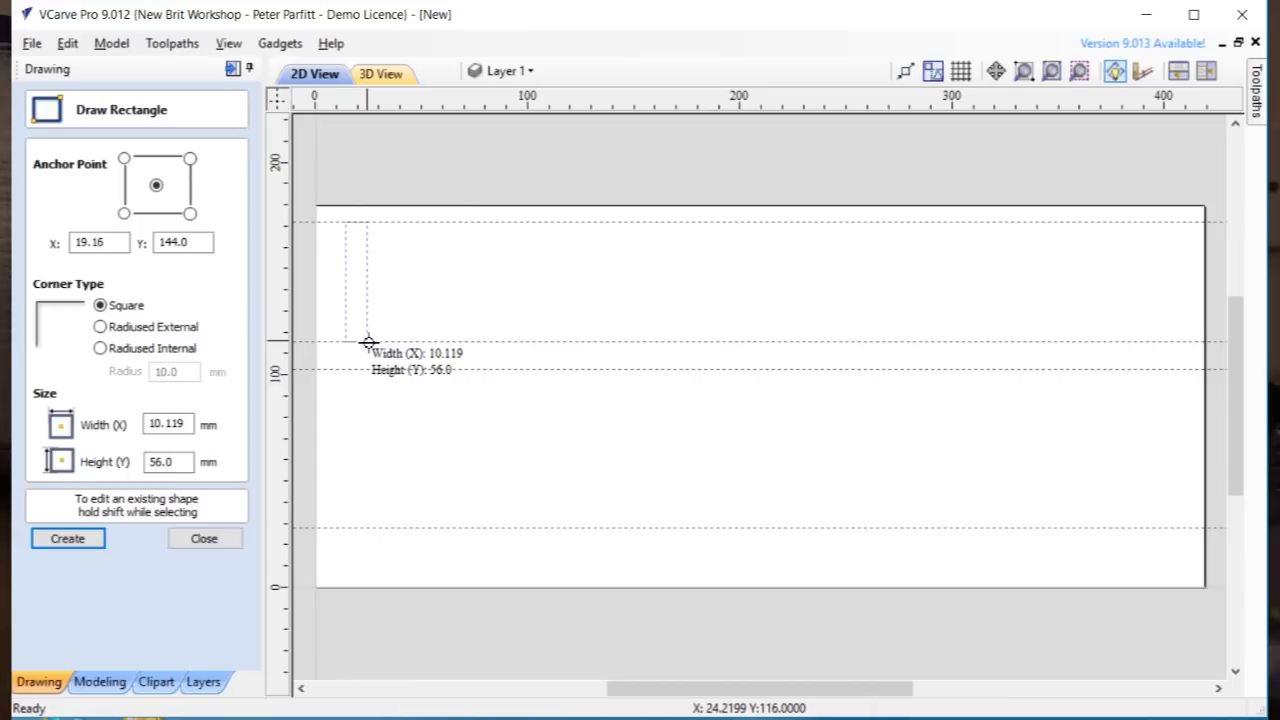
drag(369, 343, 366, 341)
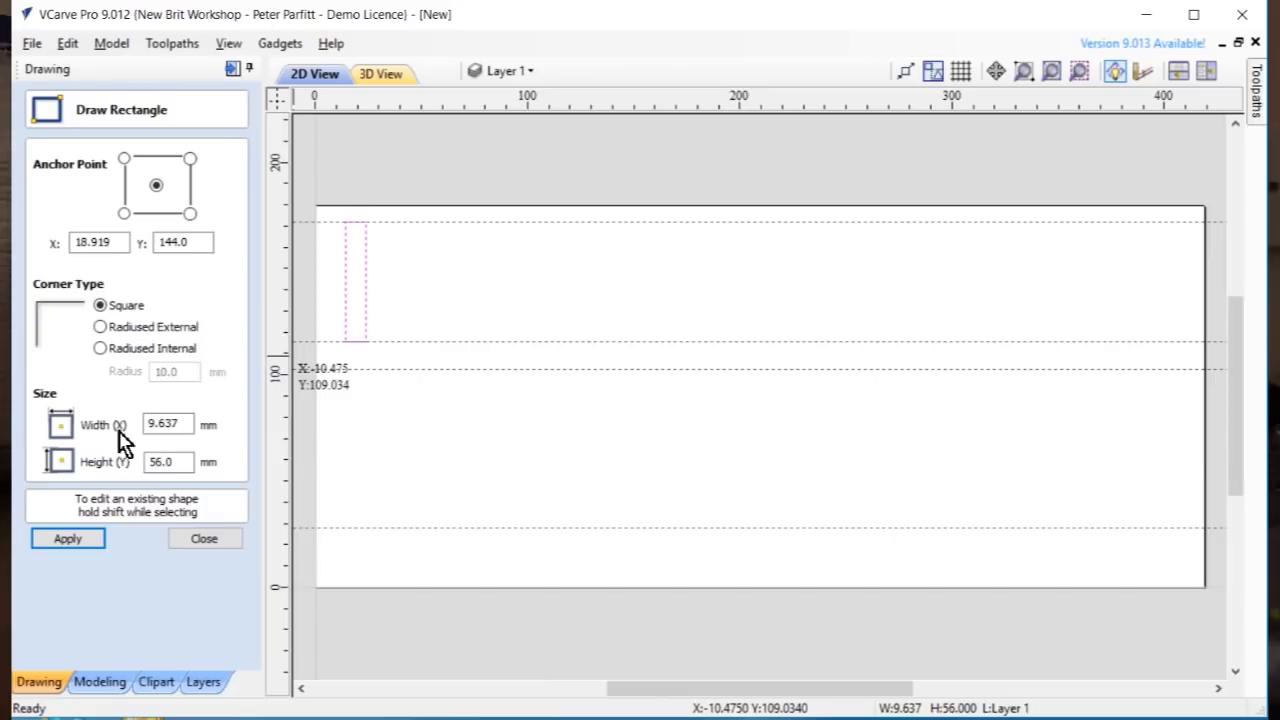
click(182, 424)
drag(182, 424, 147, 424)
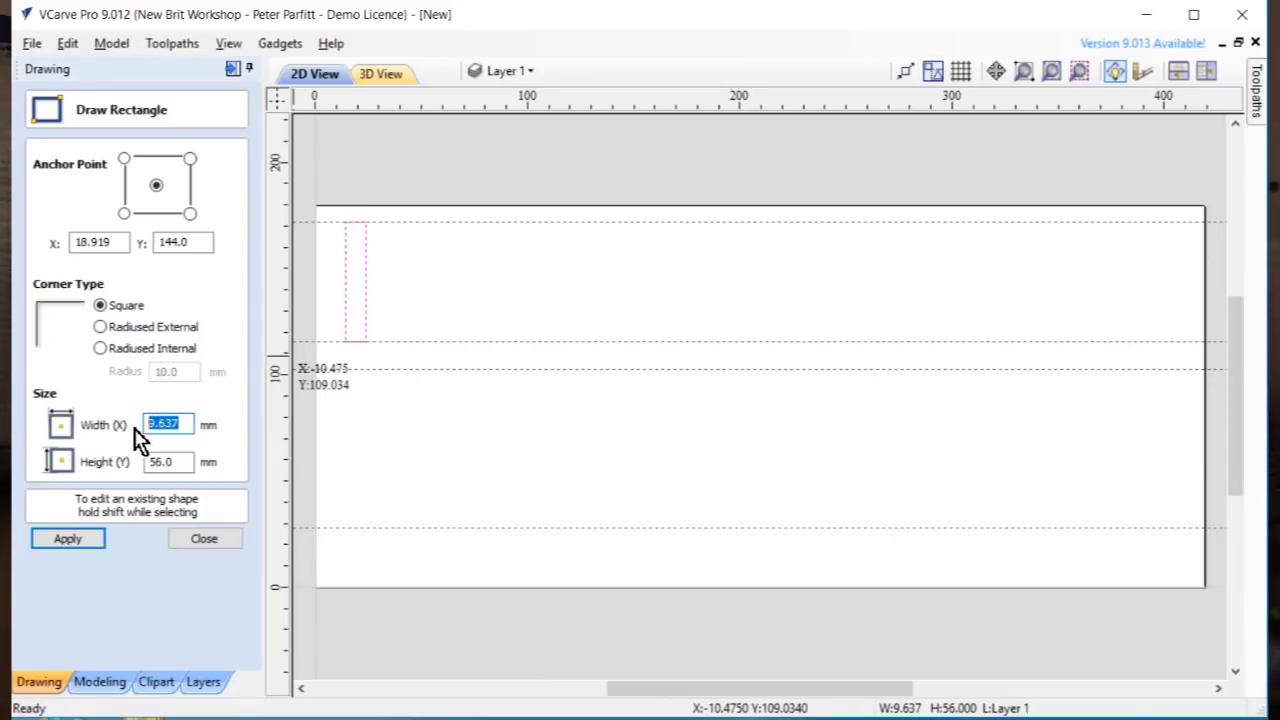
text(6.35)
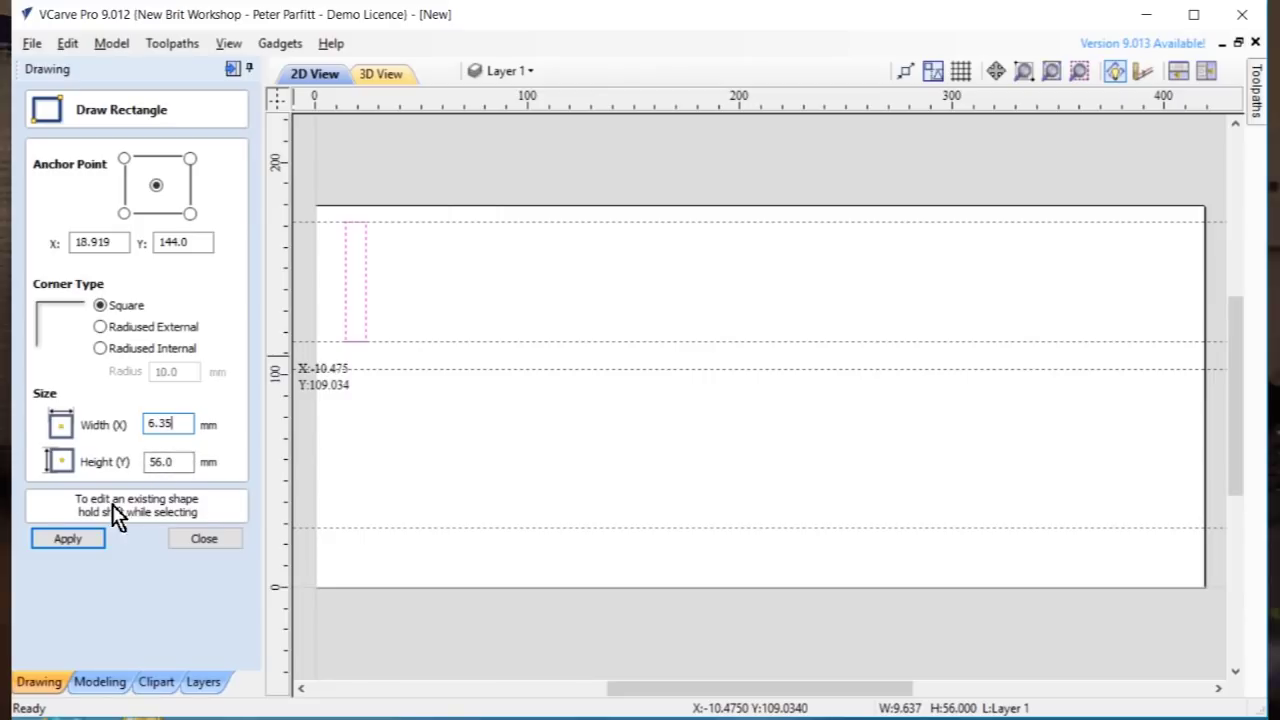
click(70, 539)
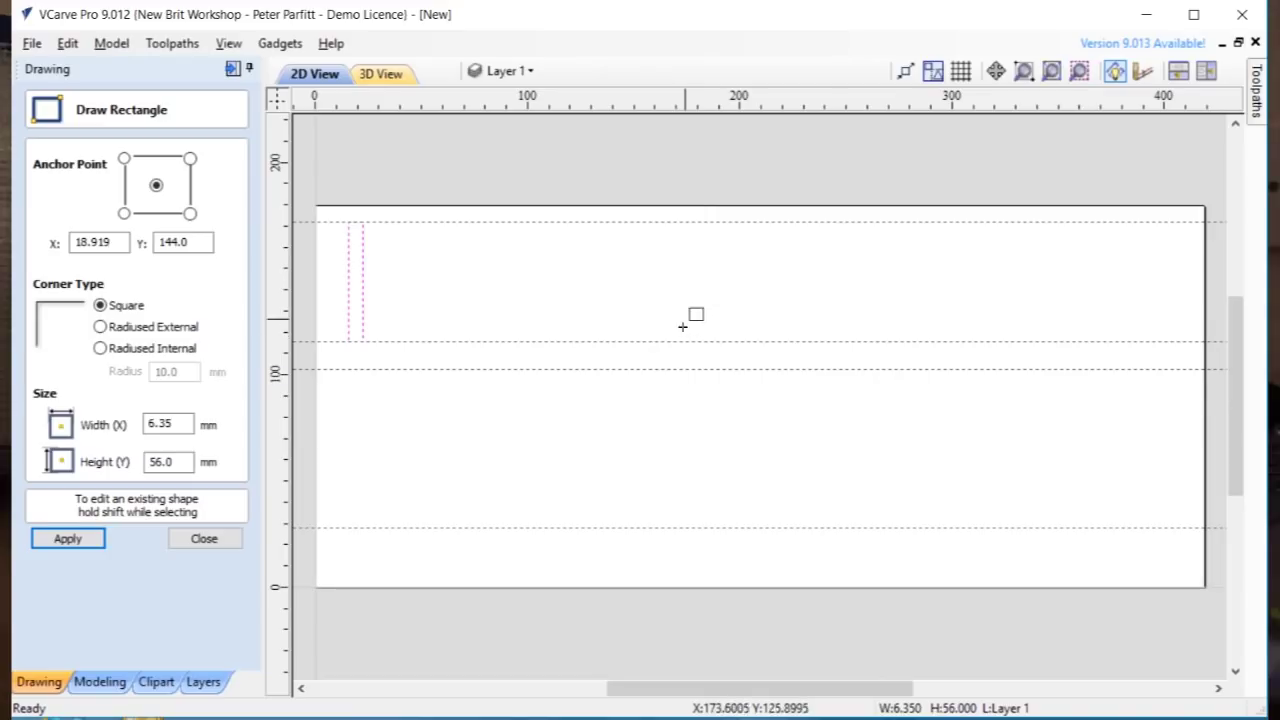
click(204, 540)
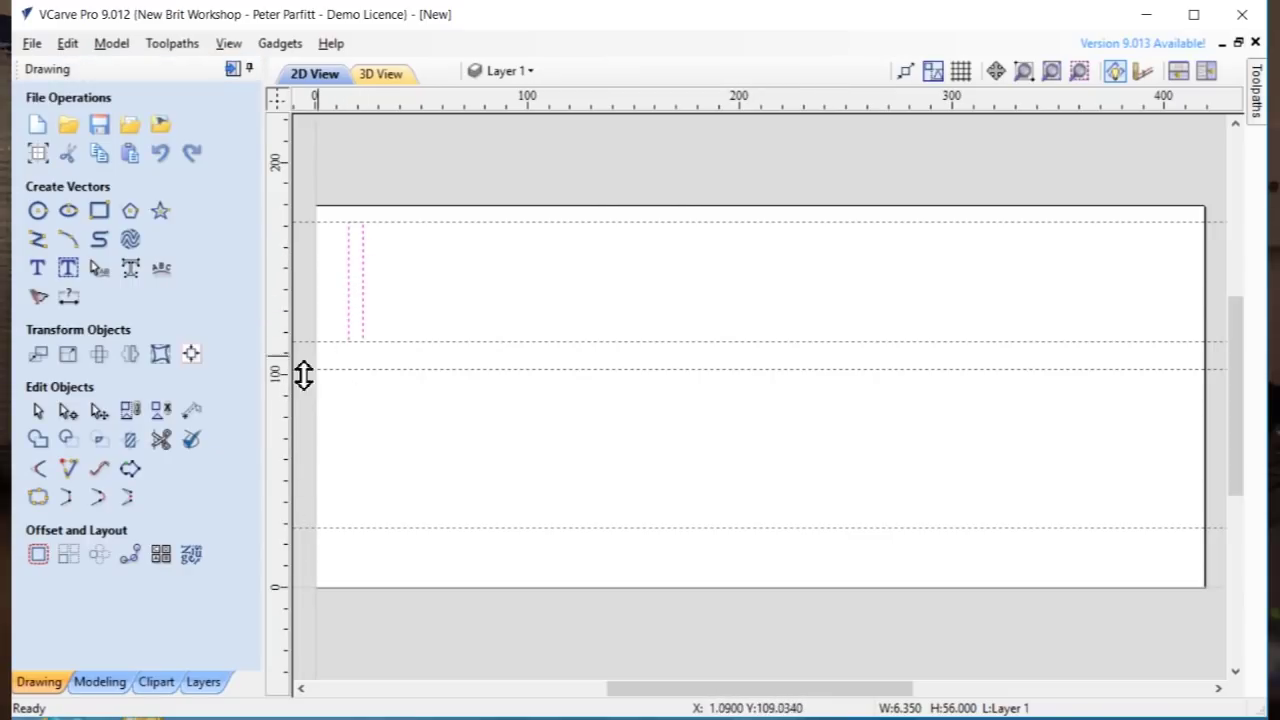
Array the narrow slot into one row of 31 copies with 6.35 mm gaps
click(72, 562)
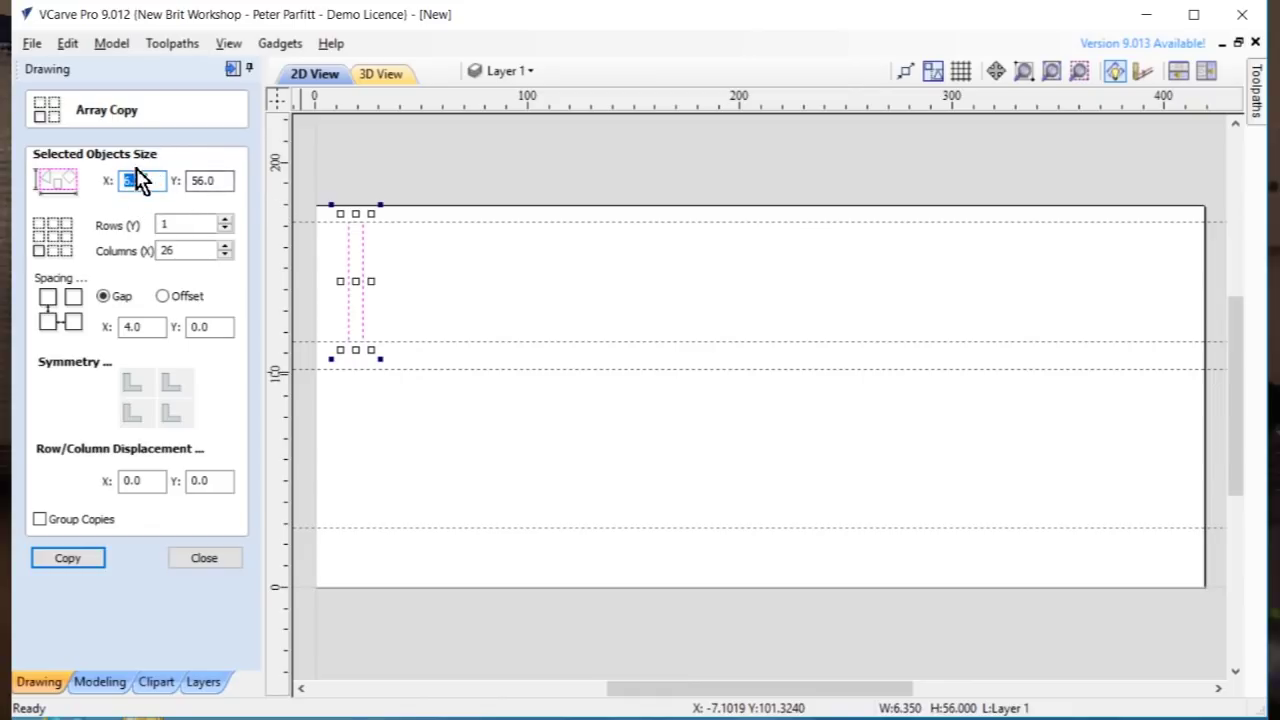
click(194, 251)
drag(194, 251, 146, 255)
text(3)
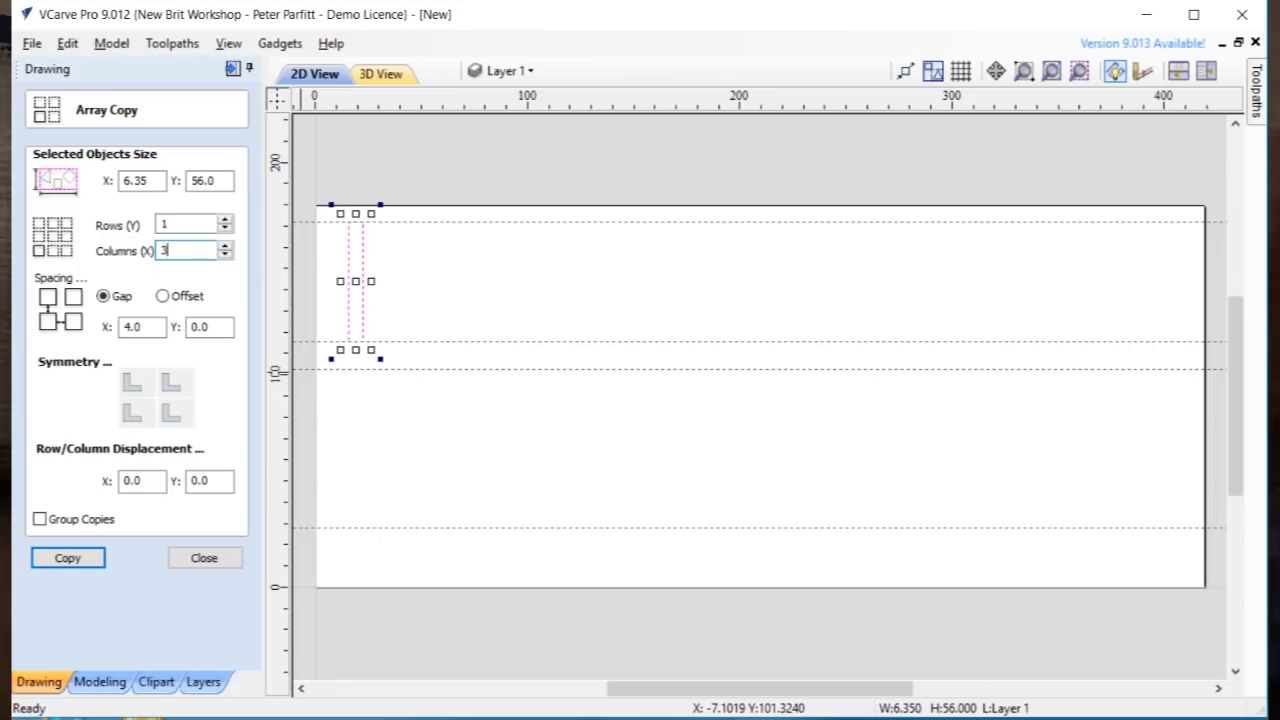
text(1)
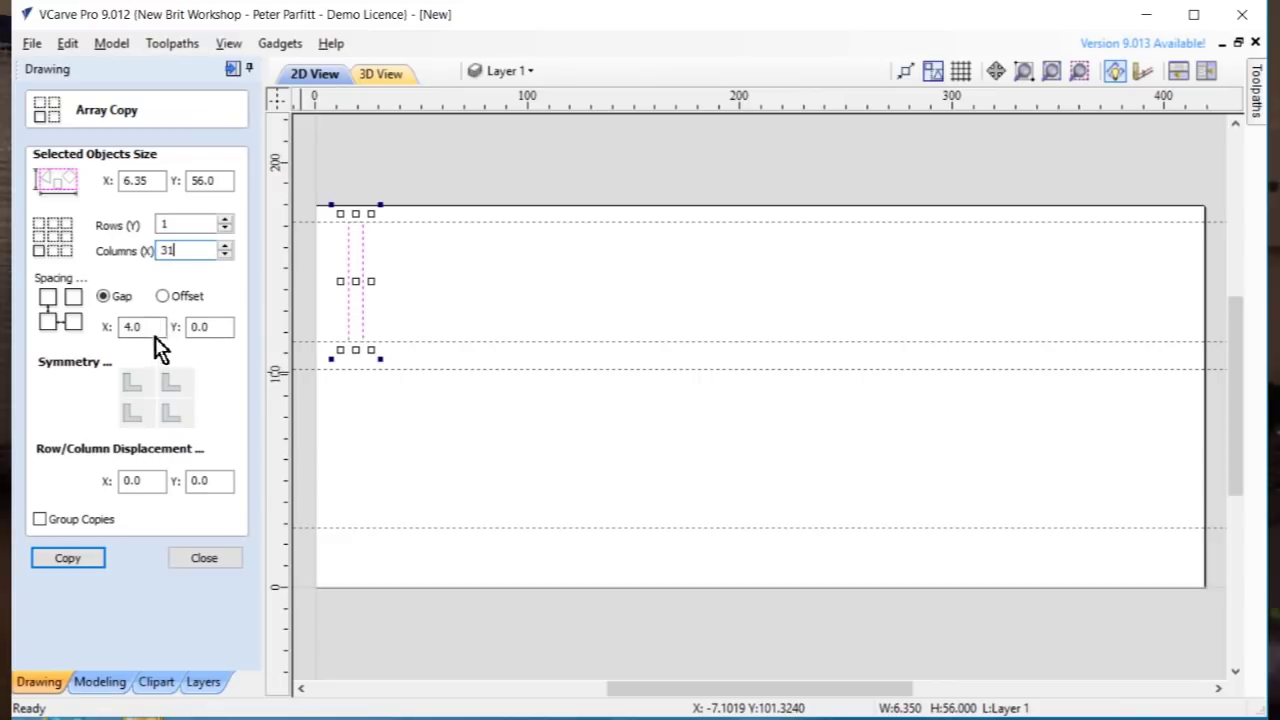
click(86, 562)
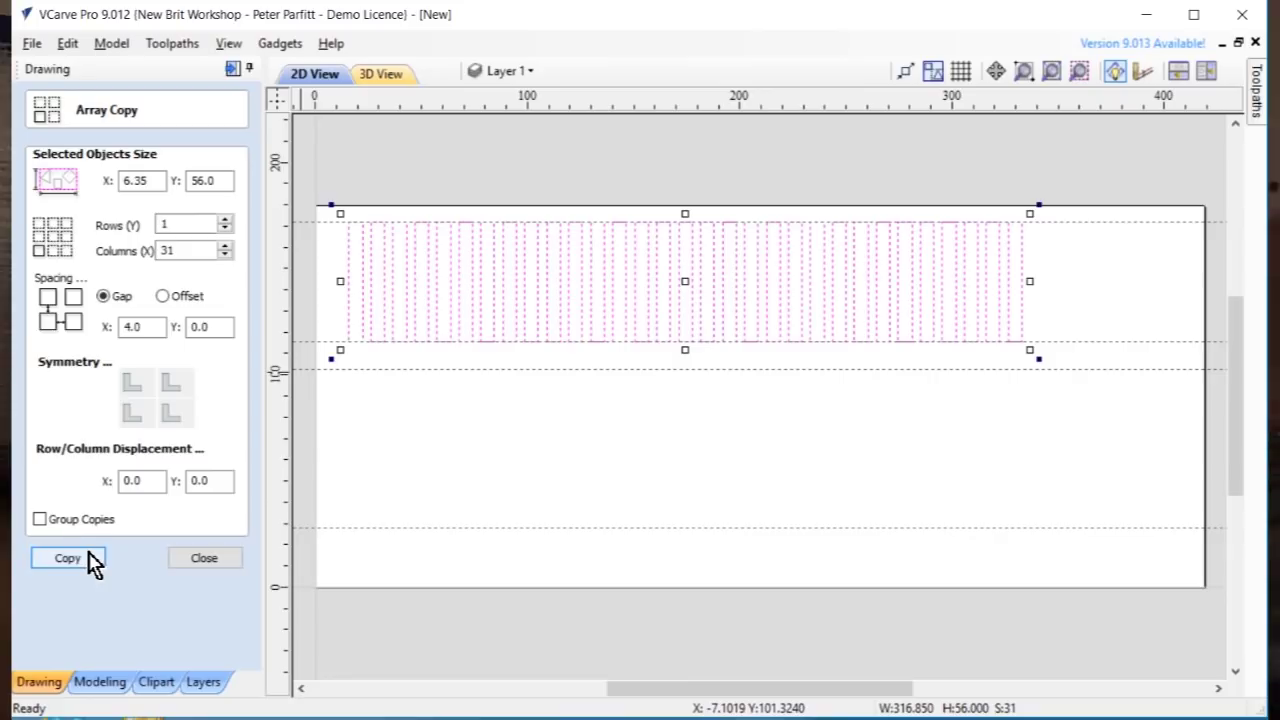
key(ctrl+z)
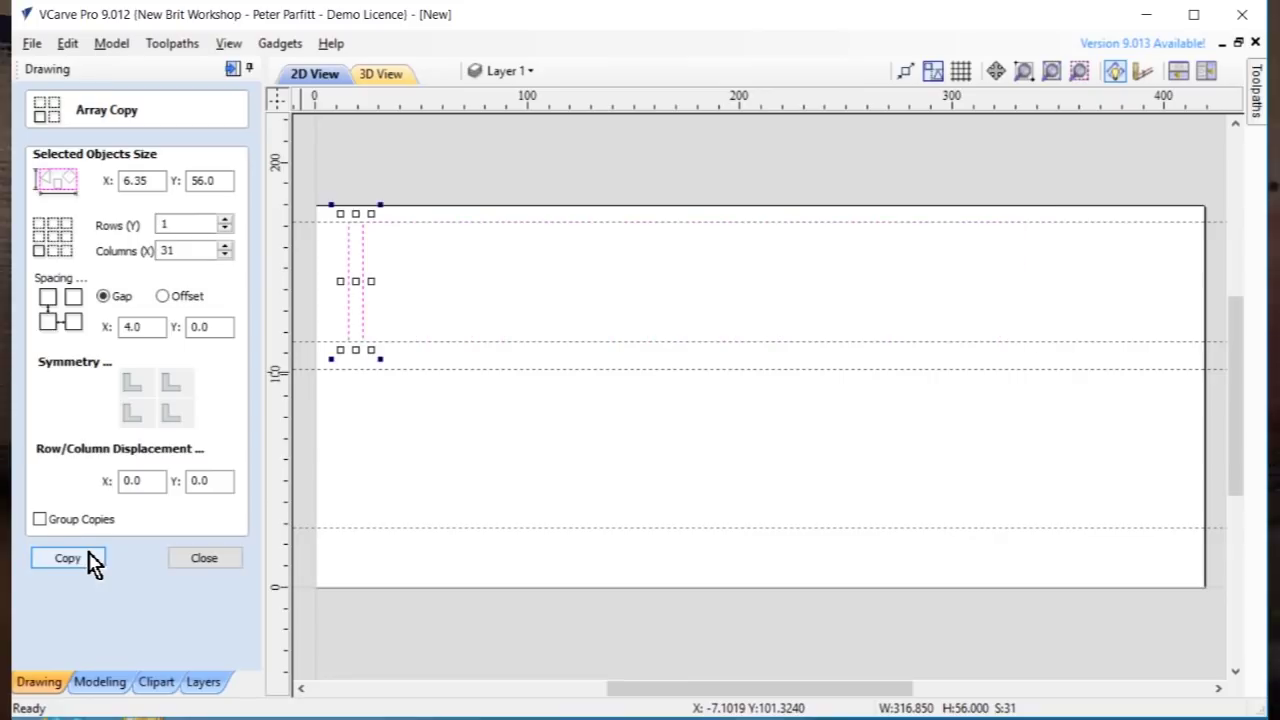
double_click(140, 327)
text(5)
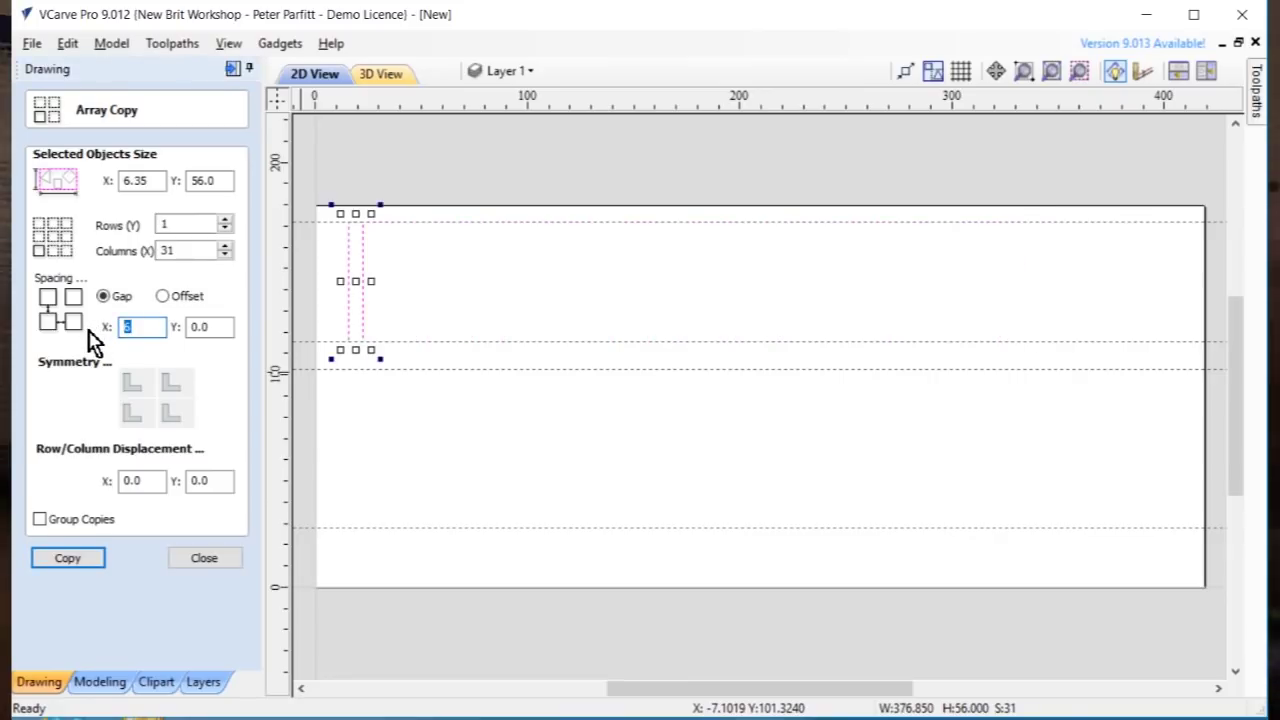
text(6.35)
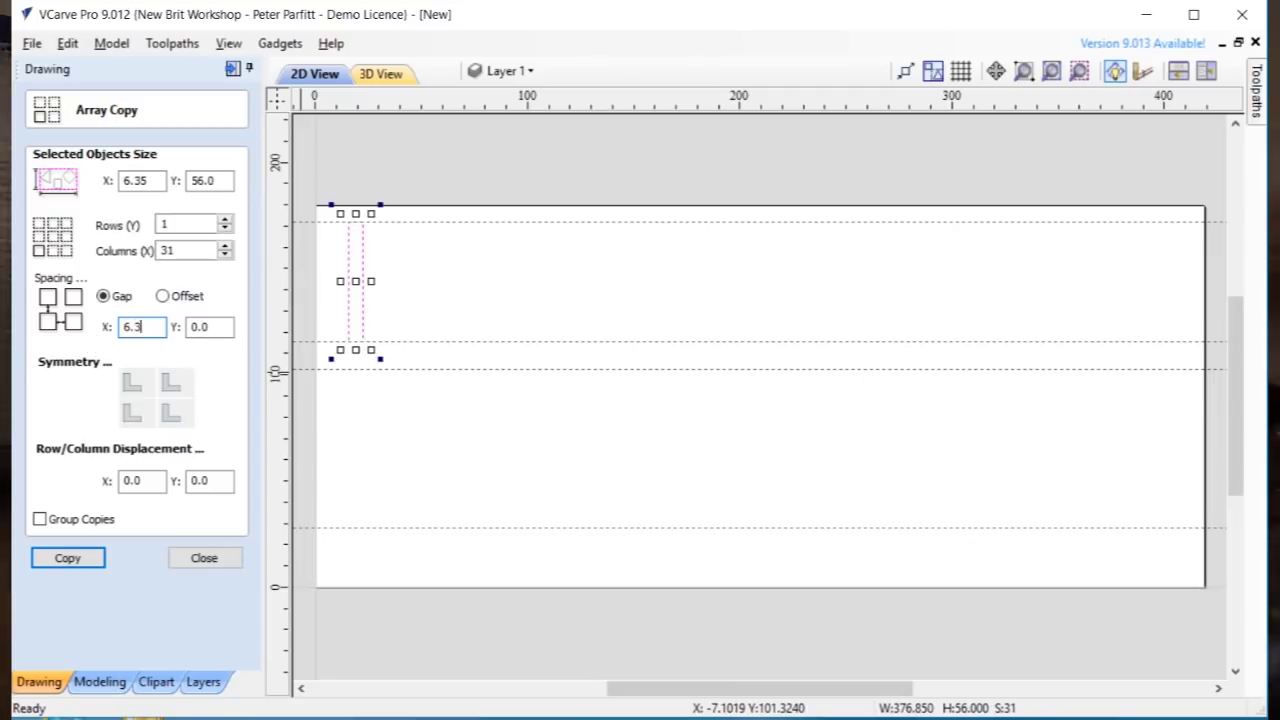
click(68, 558)
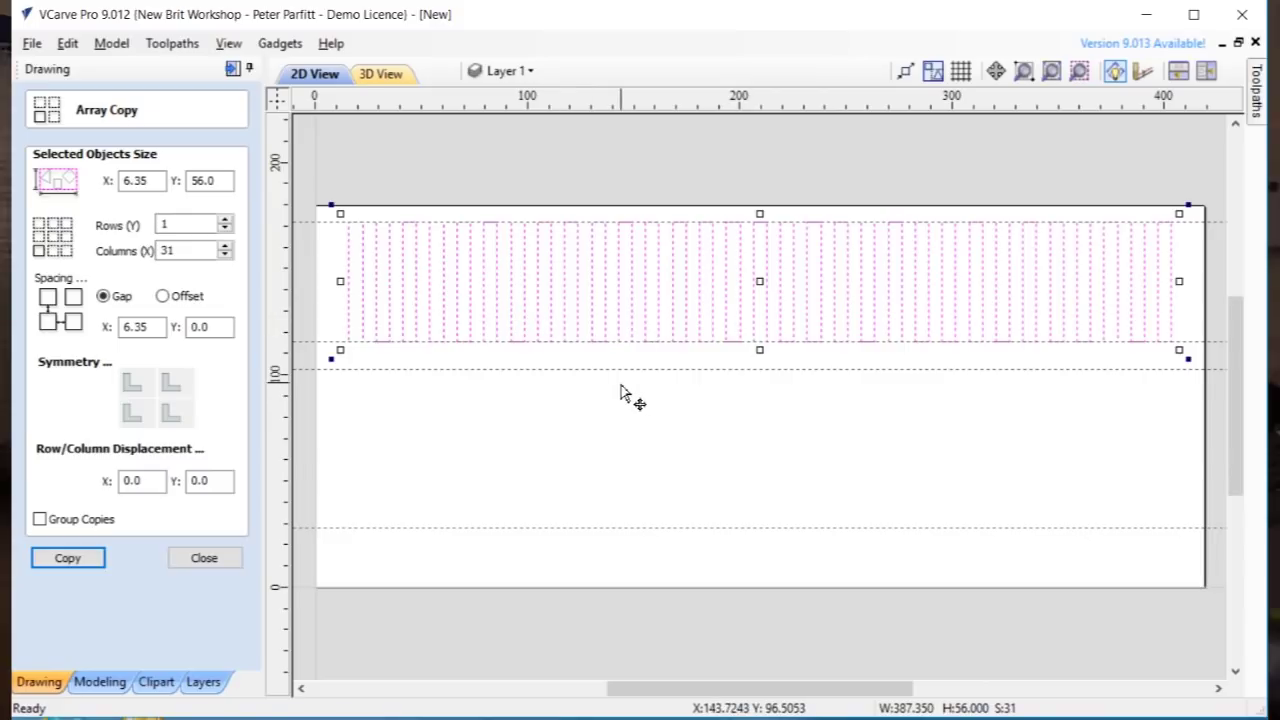
Centre the row of 31 narrow slots on the material, then deselect them
click(203, 558)
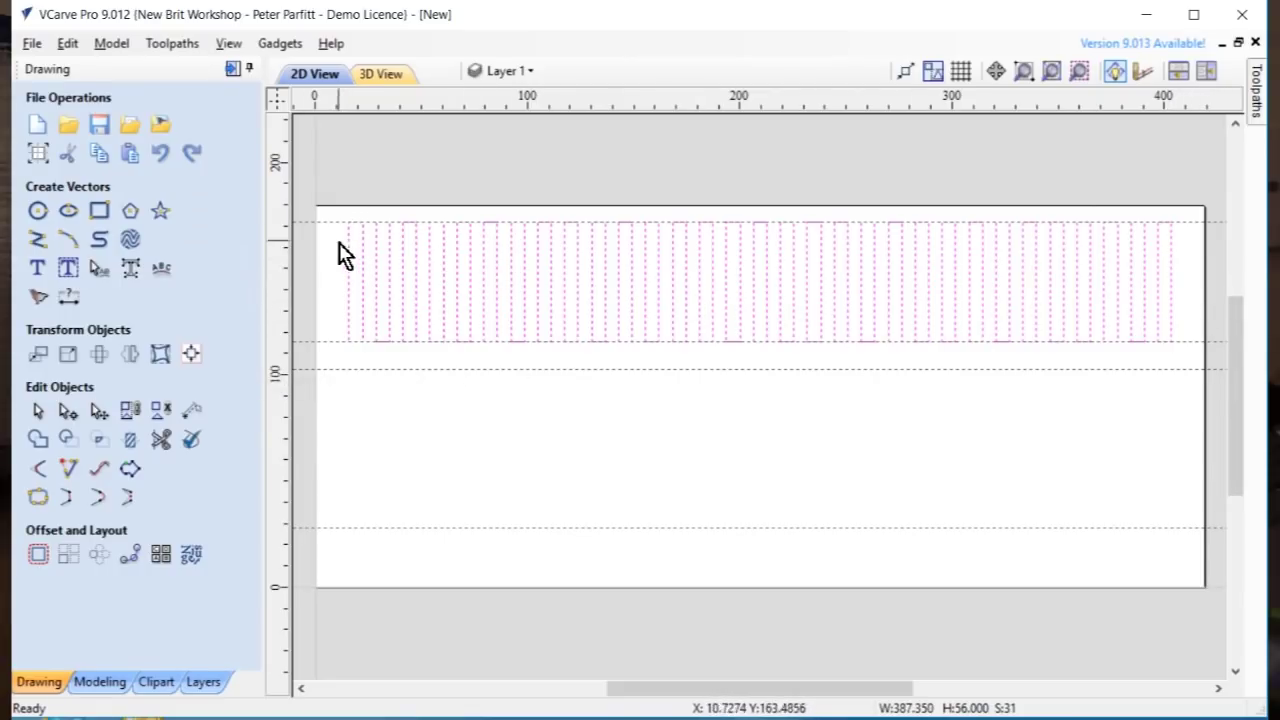
click(191, 355)
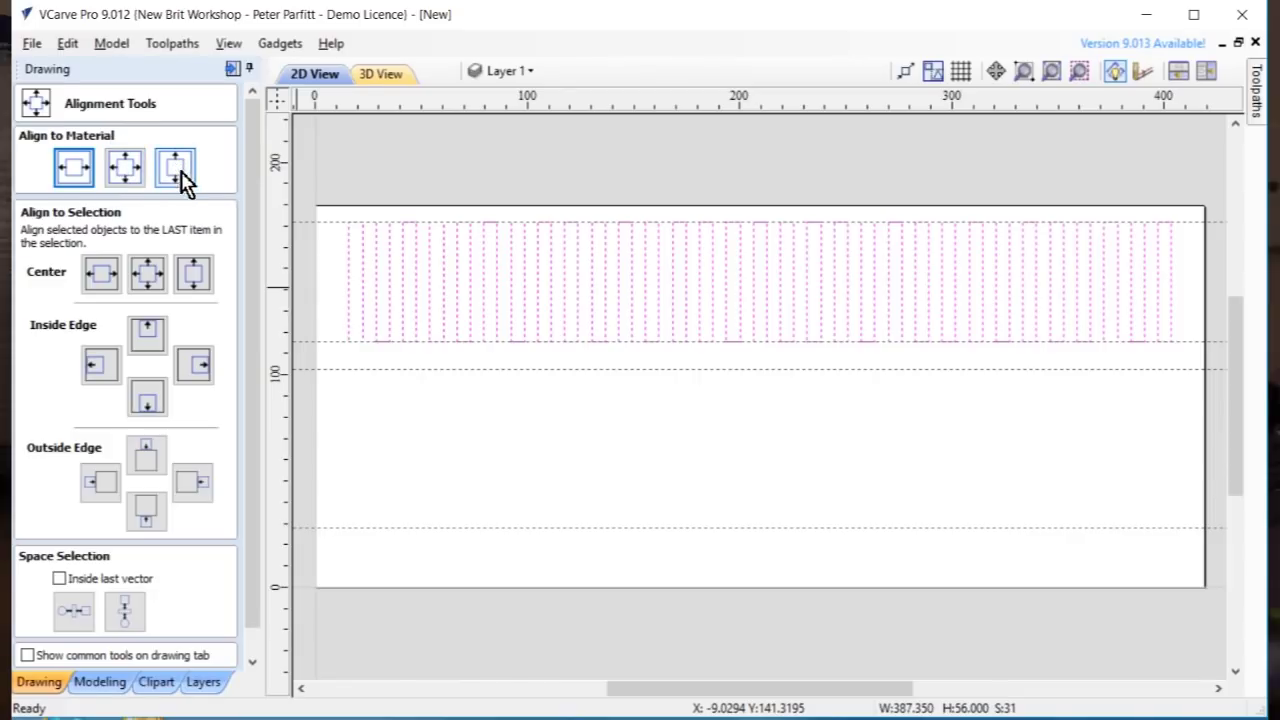
click(78, 176)
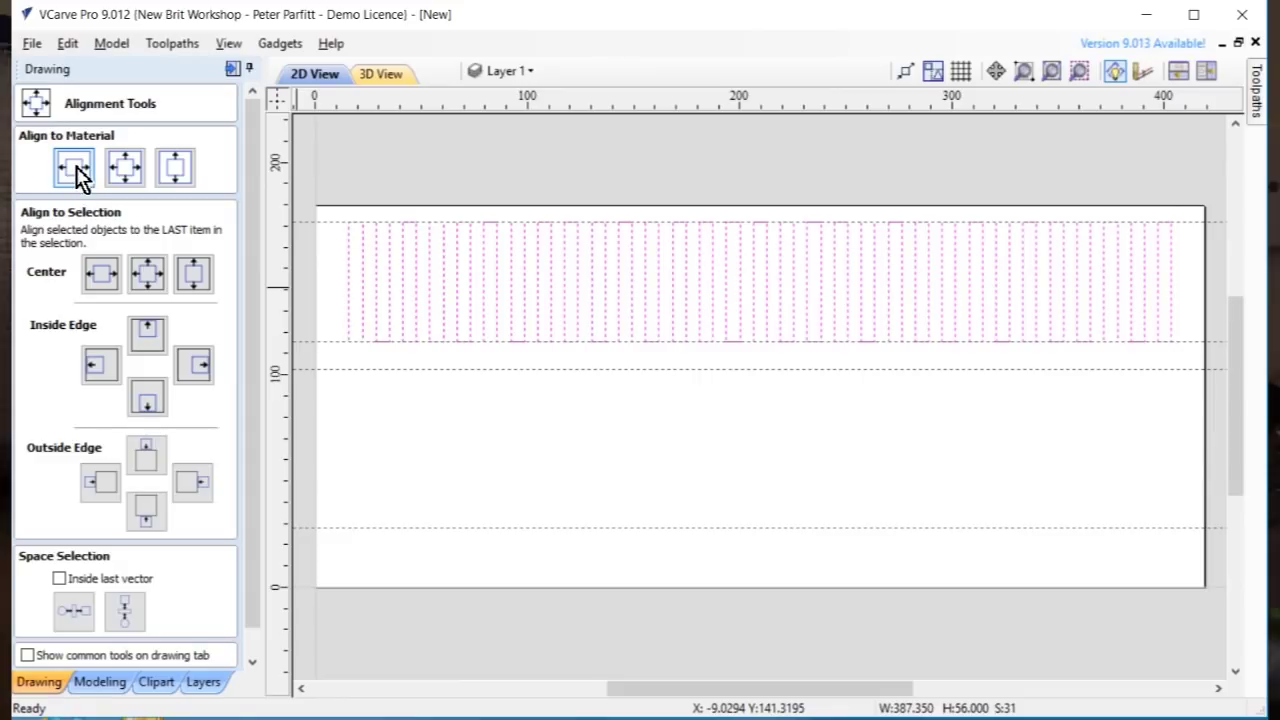
click(78, 176)
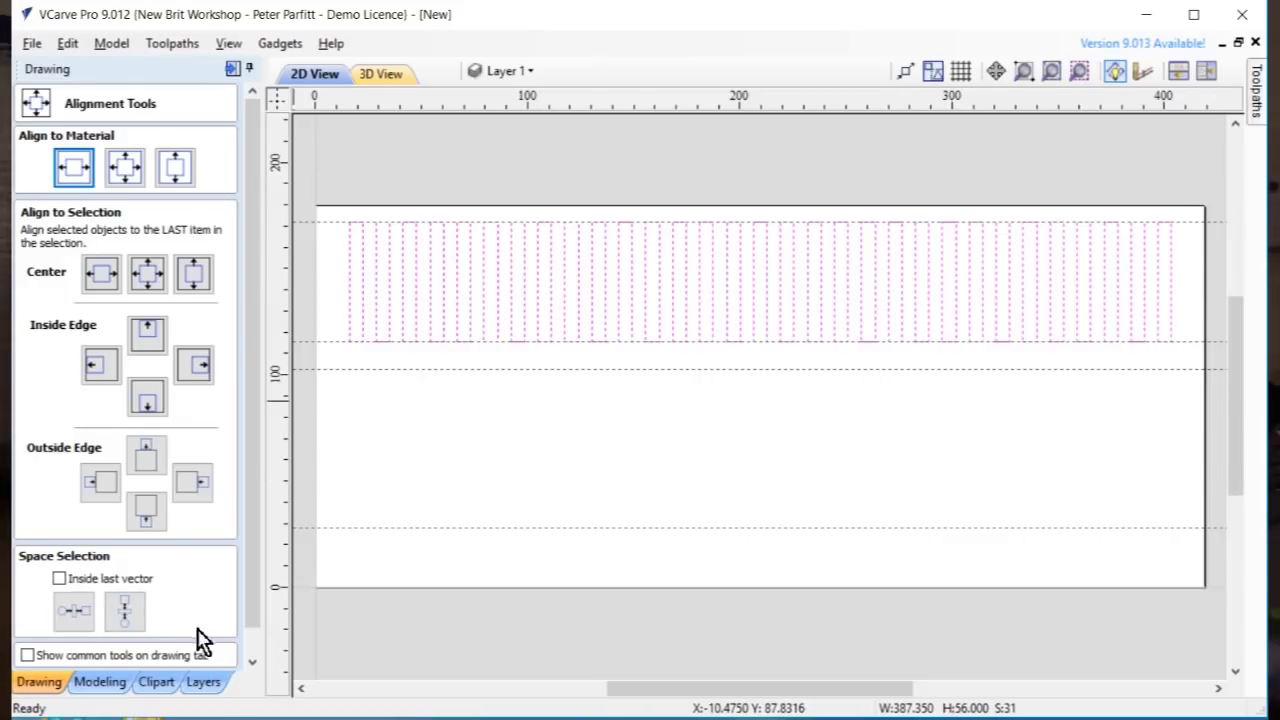
scroll(254, 650, down, 1)
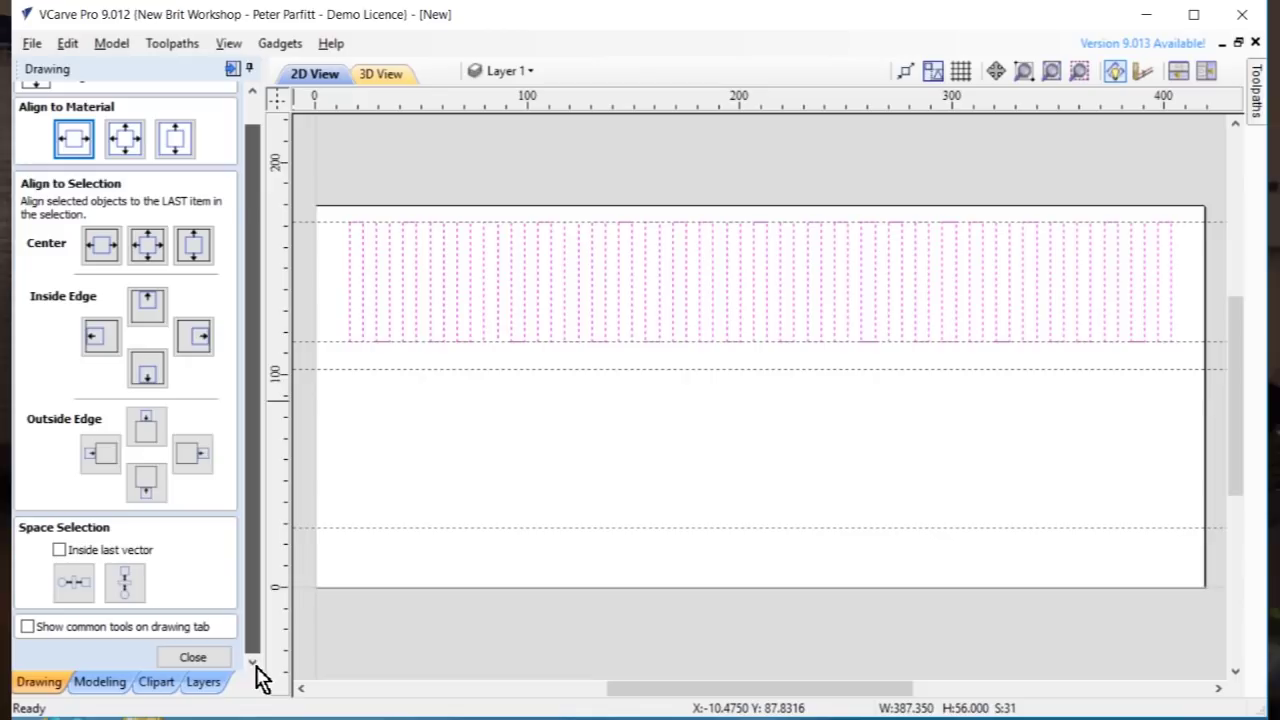
click(193, 658)
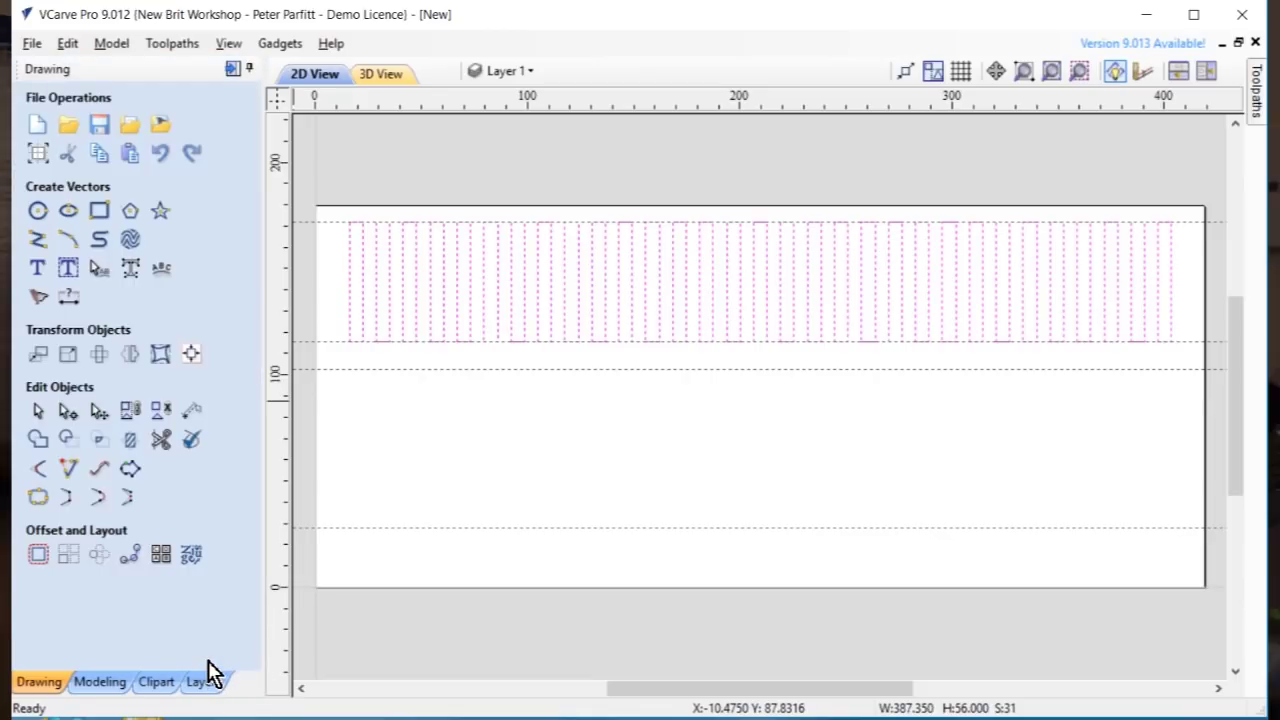
click(362, 407)
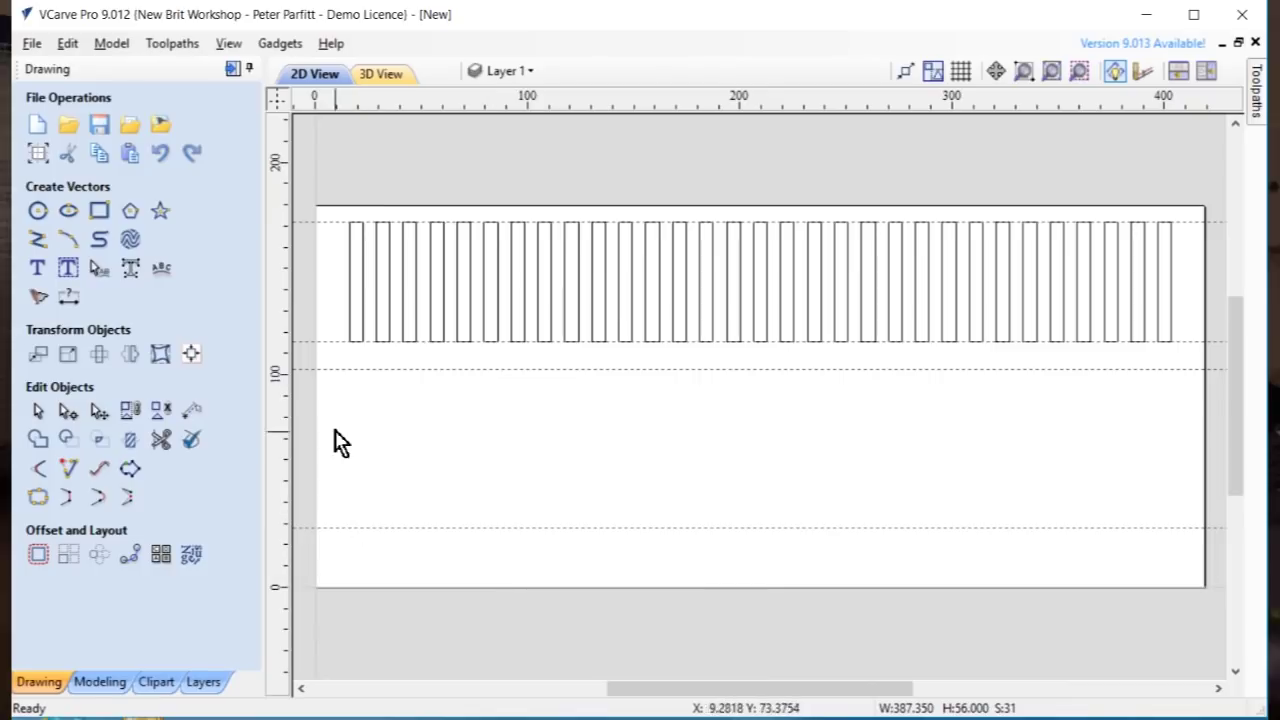
Draw a 12 × 75 mm rectangle at the left of the lower band and select it
click(99, 210)
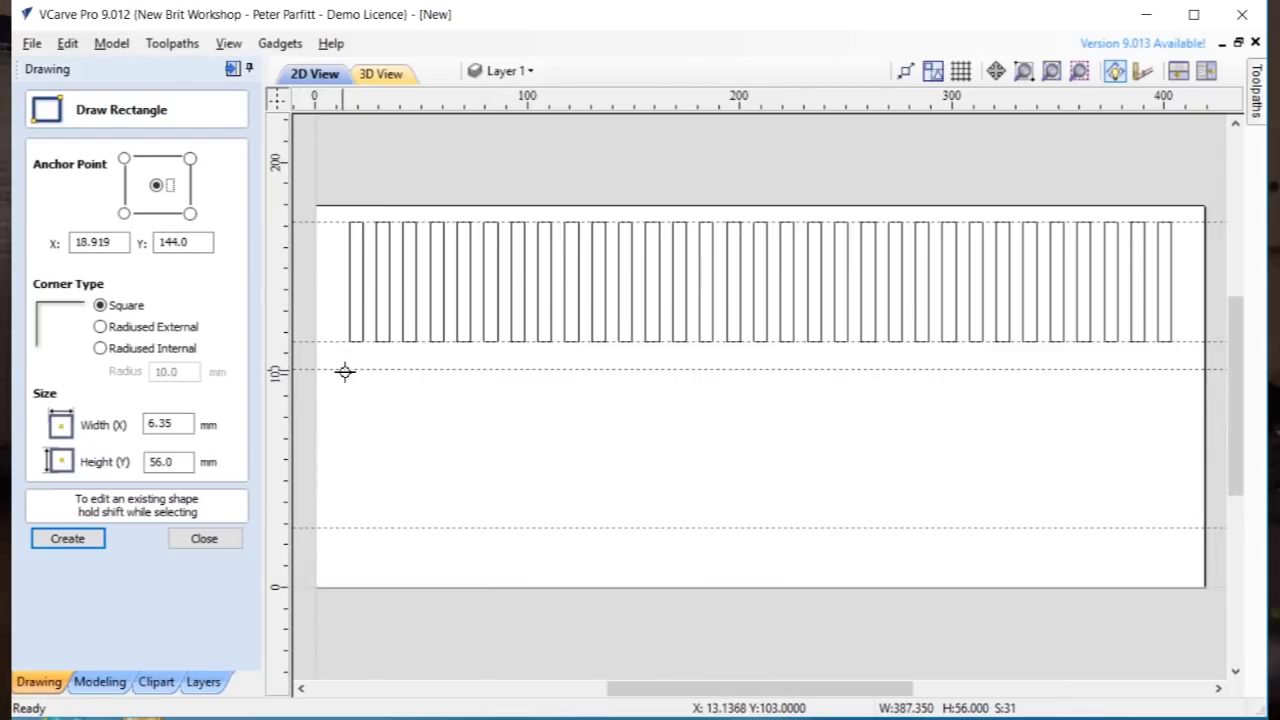
drag(346, 369, 386, 533)
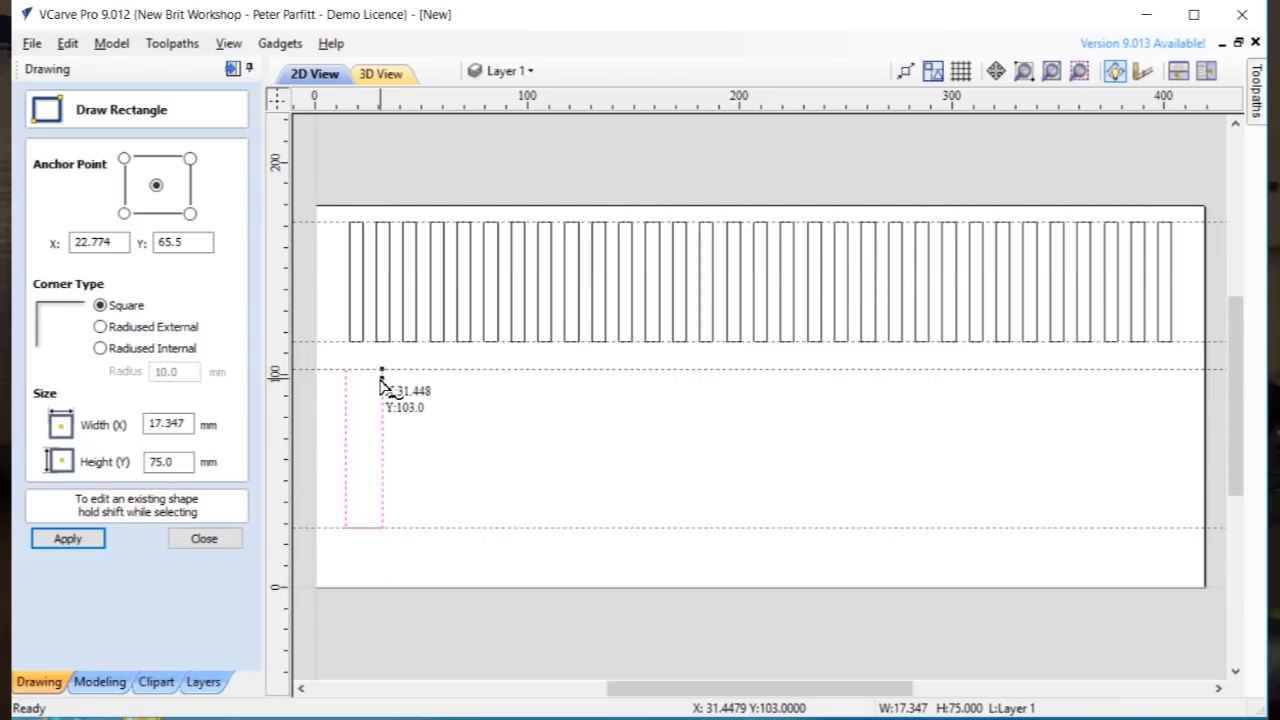
click(160, 470)
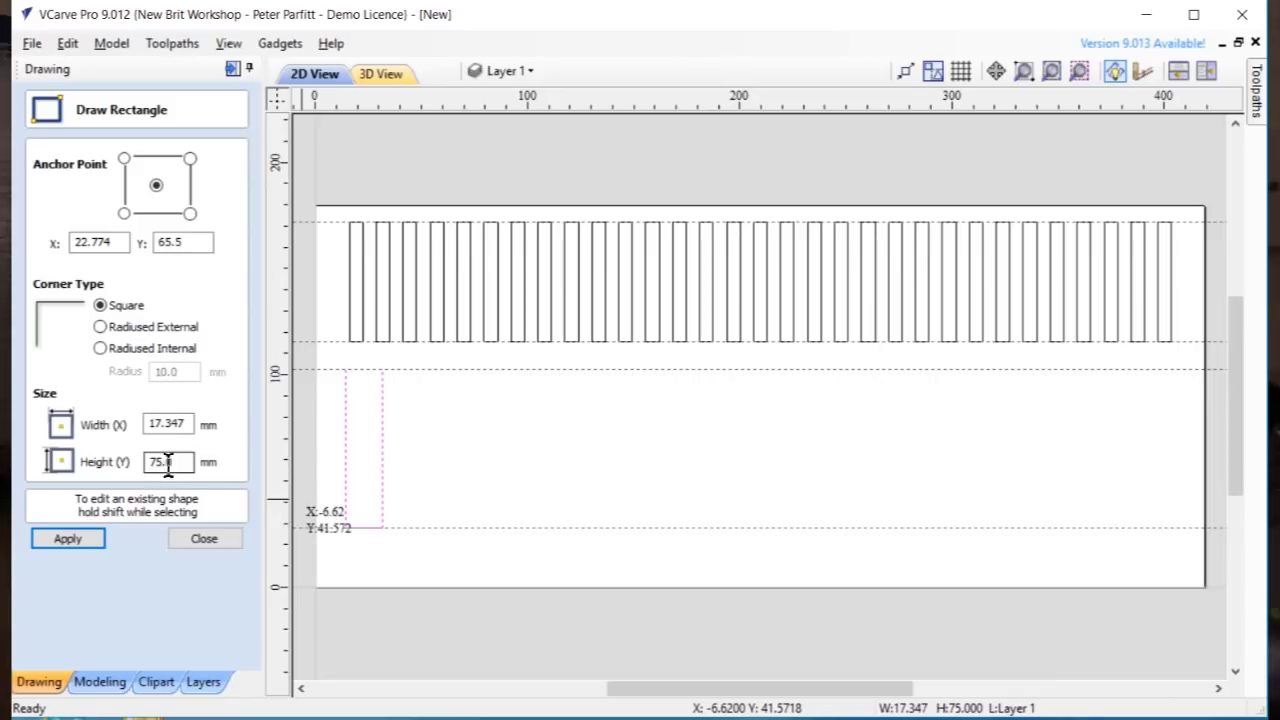
double_click(160, 424)
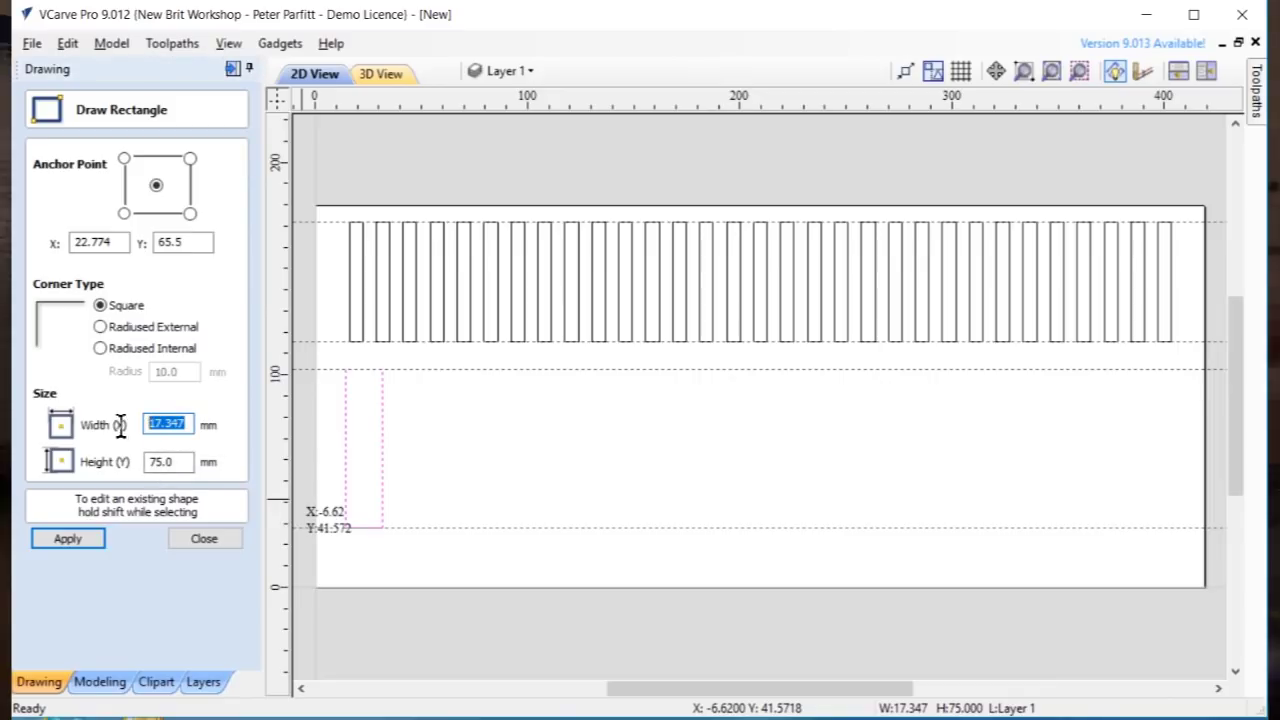
text(12)
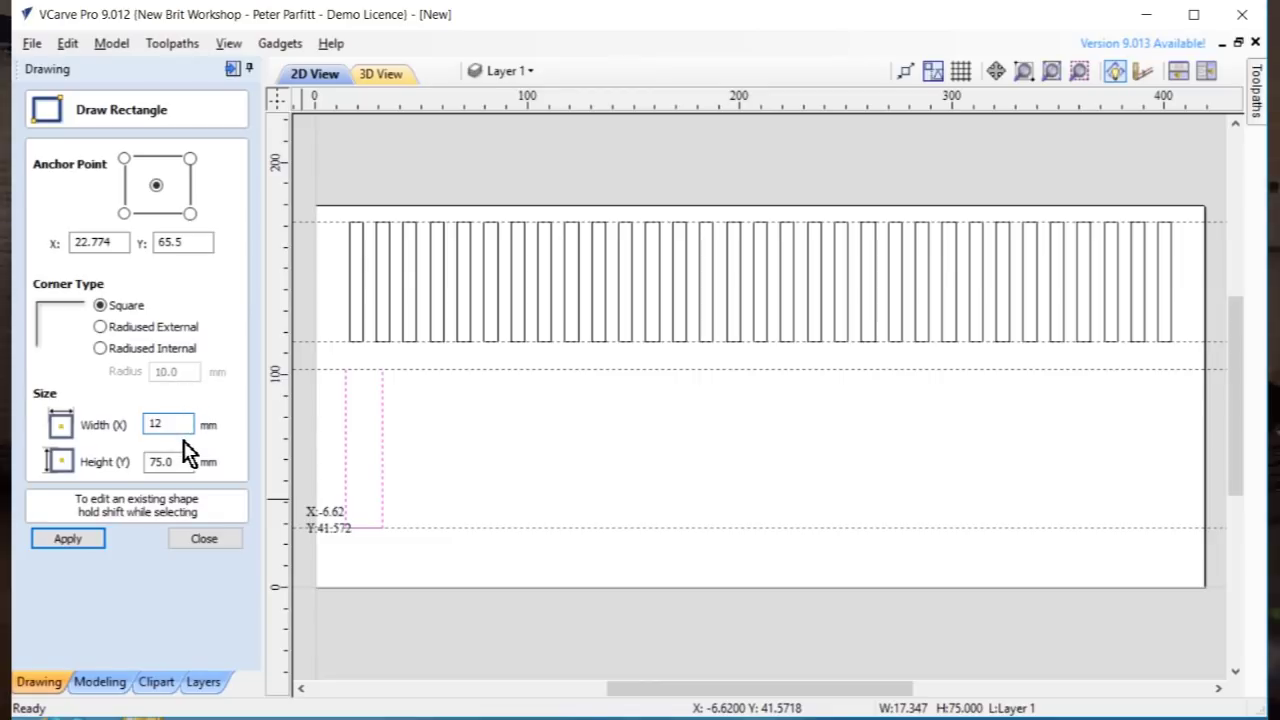
click(200, 541)
click(351, 430)
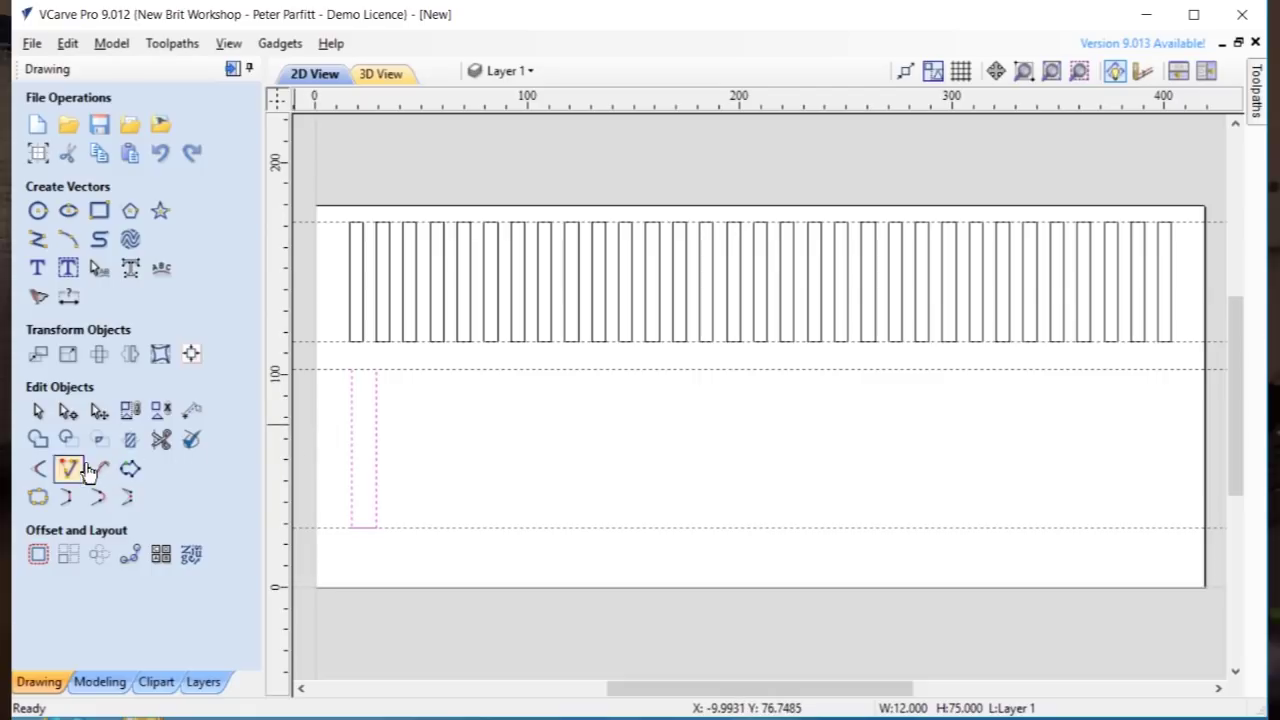
Array the 12 mm rectangle into 25 columns spaced 4 mm apart
click(88, 558)
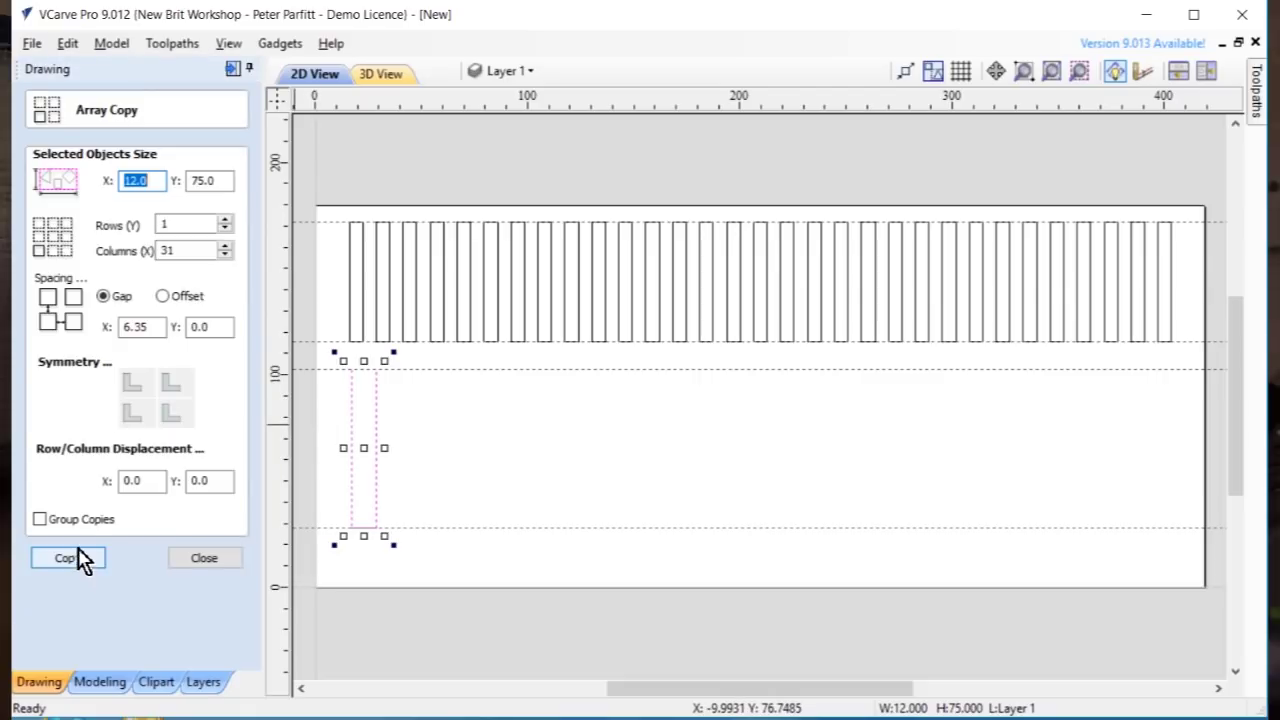
click(183, 251)
double_click(183, 251)
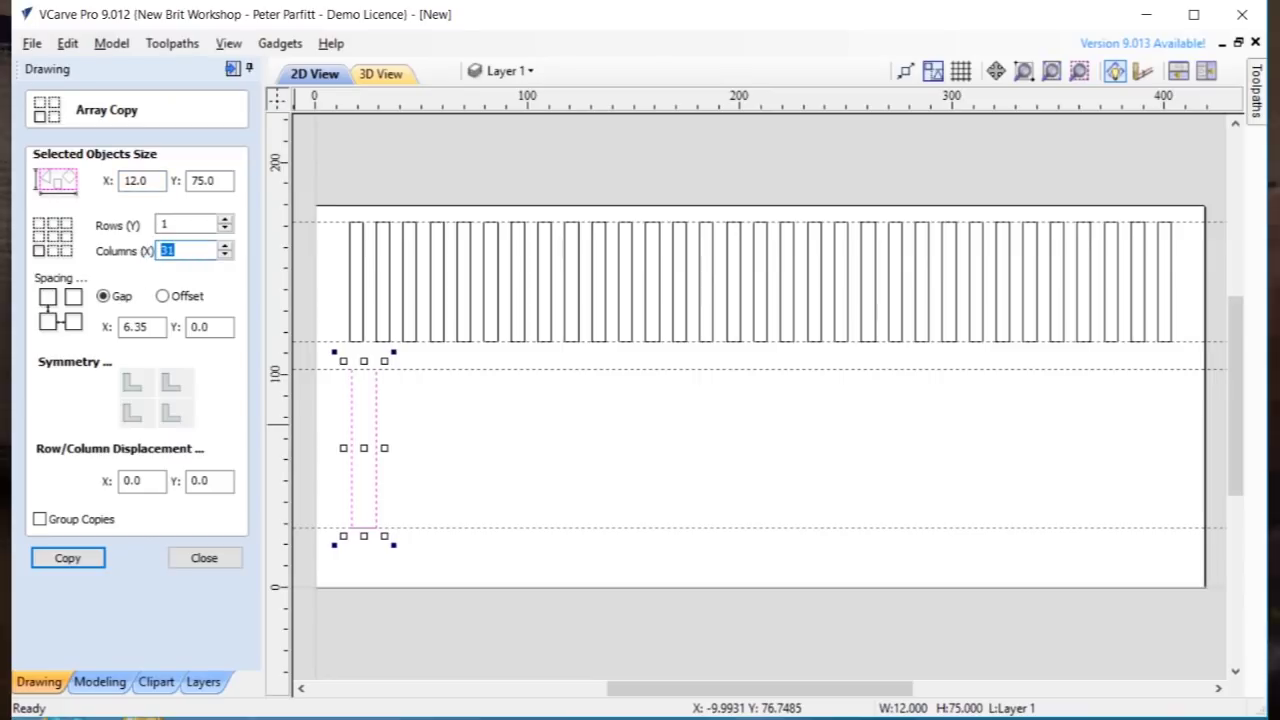
text(25)
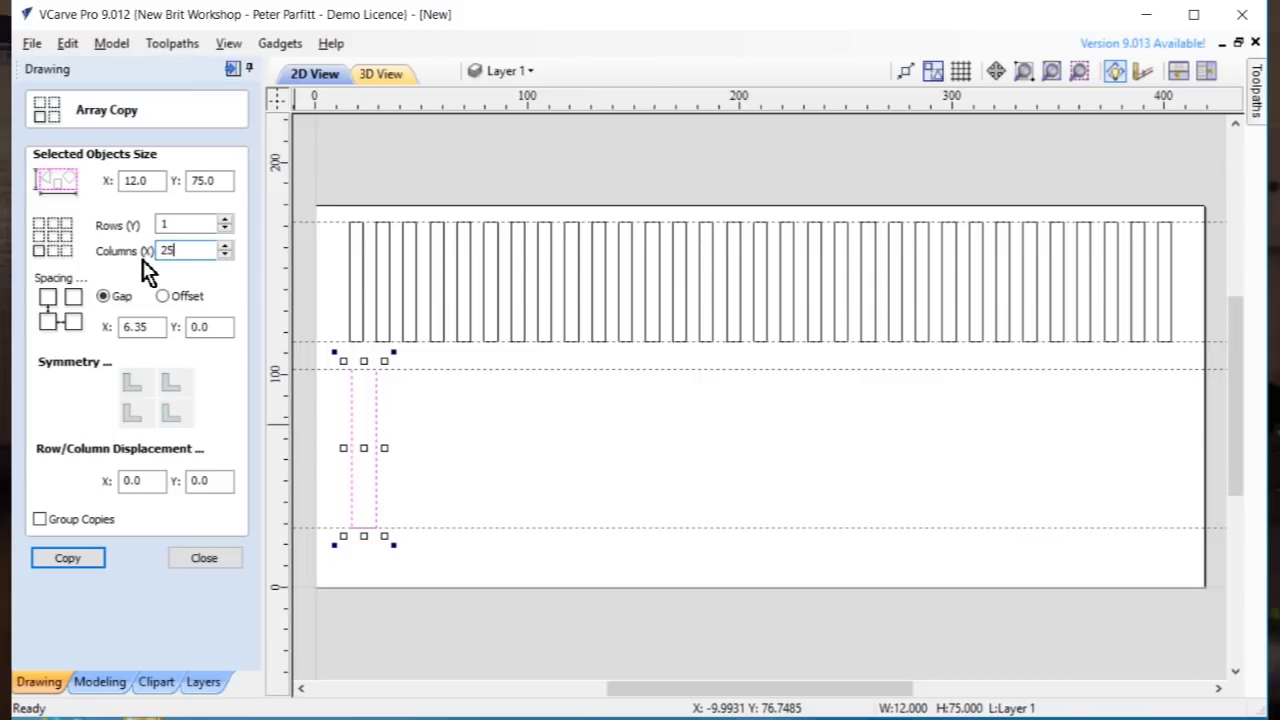
click(68, 558)
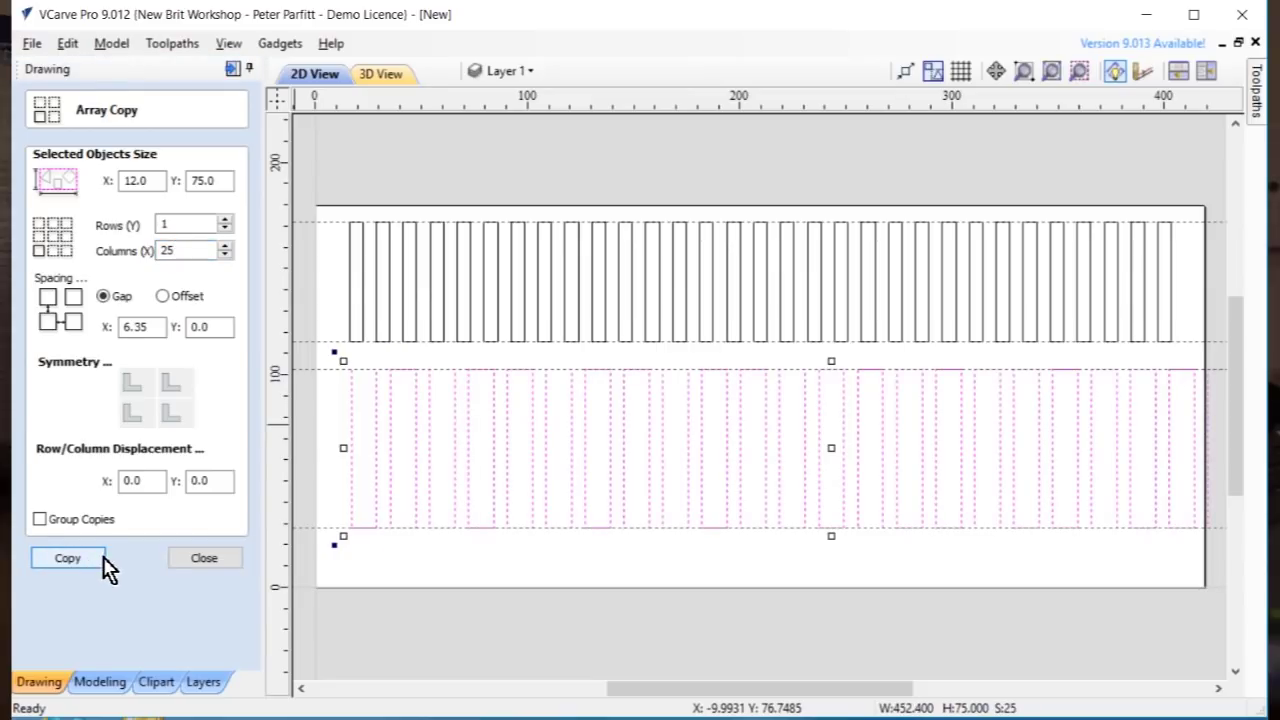
double_click(141, 326)
text(4)
click(91, 556)
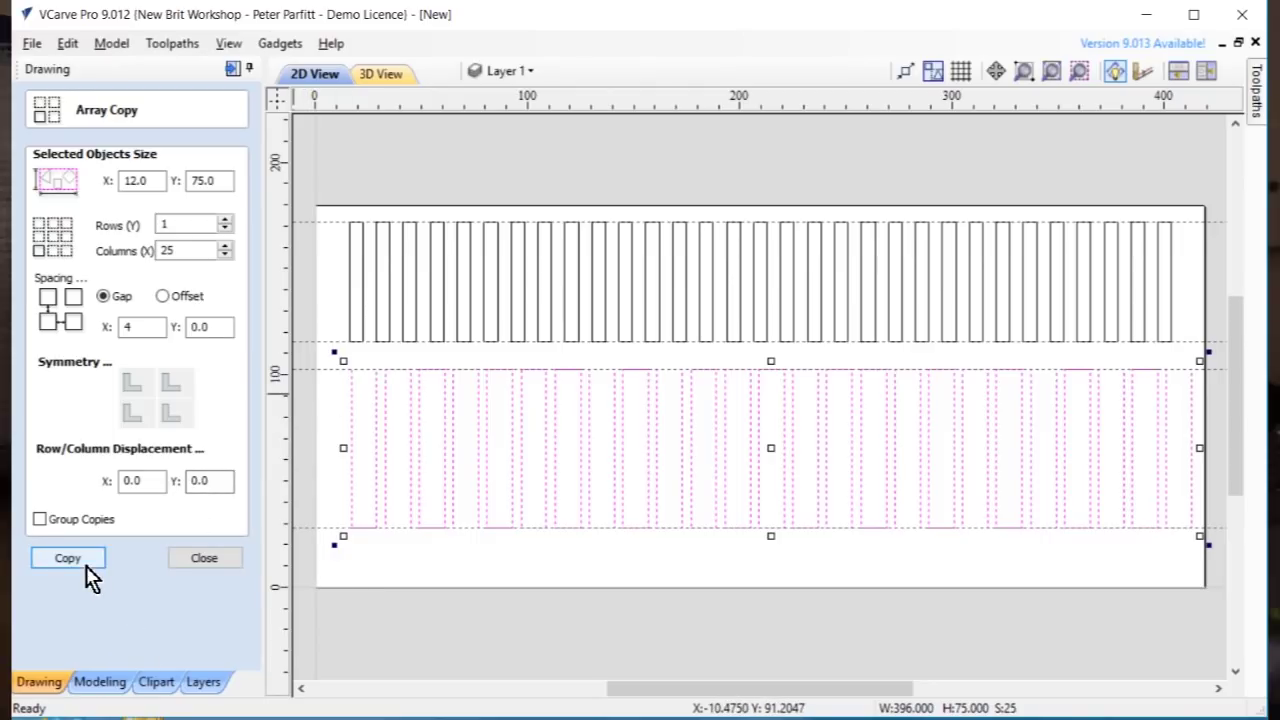
Align the lower row of 25 wide slots to the material's horizontal centre
click(203, 558)
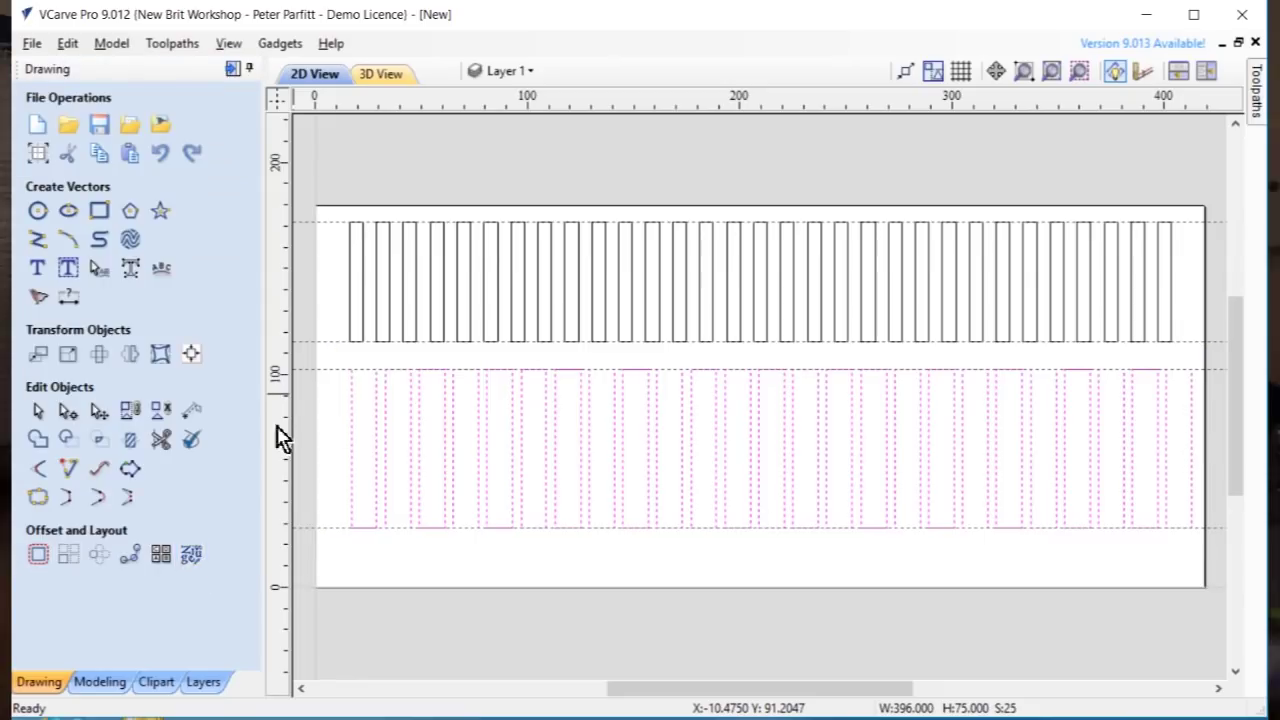
click(190, 356)
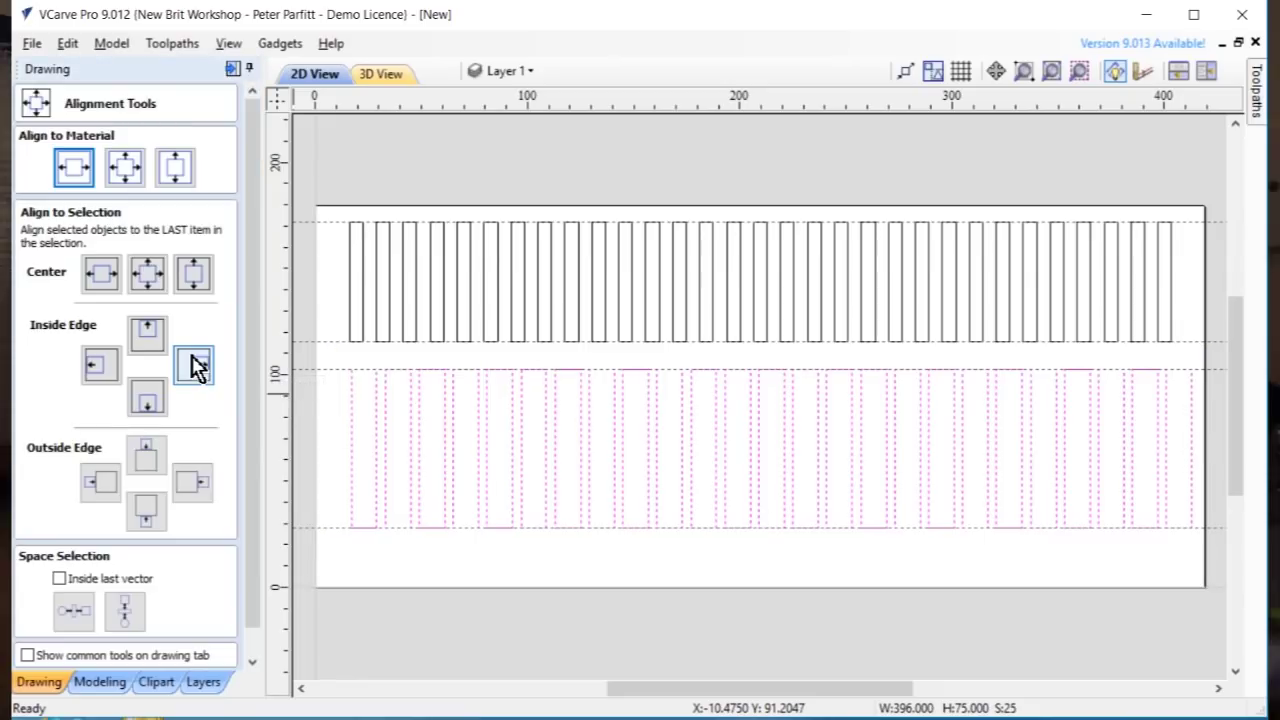
click(81, 168)
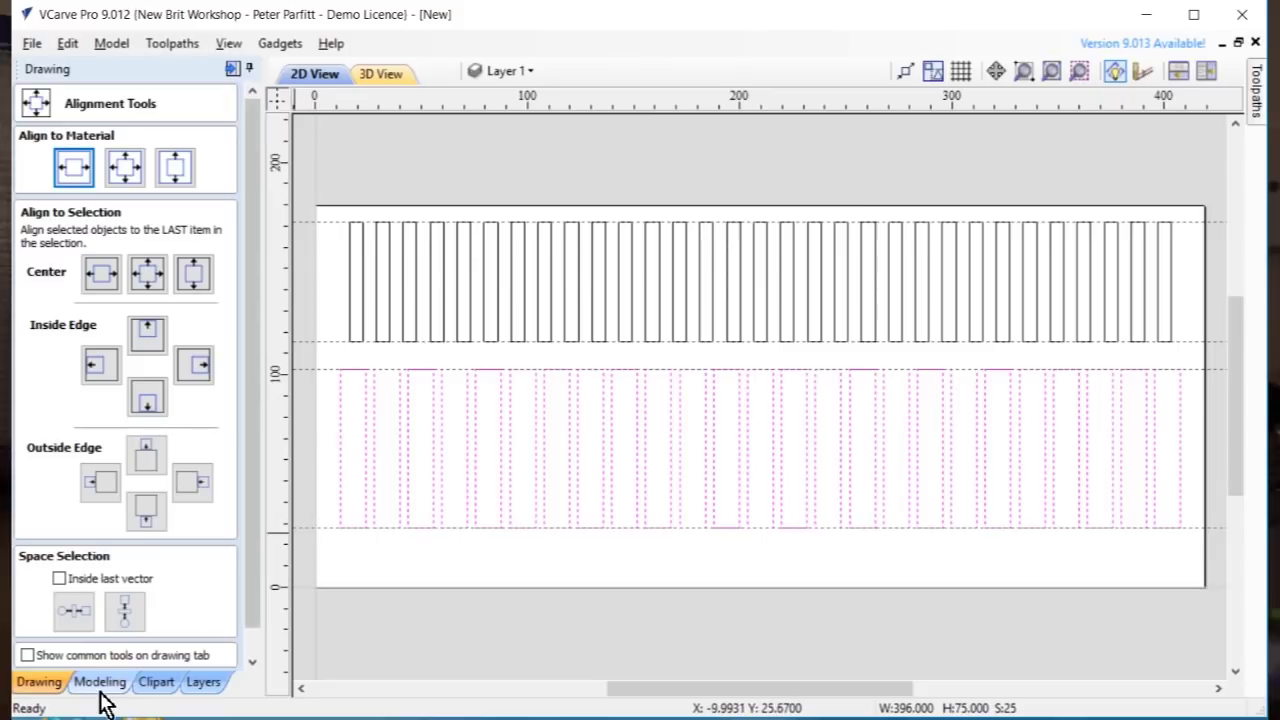
scroll(247, 615, down, 2)
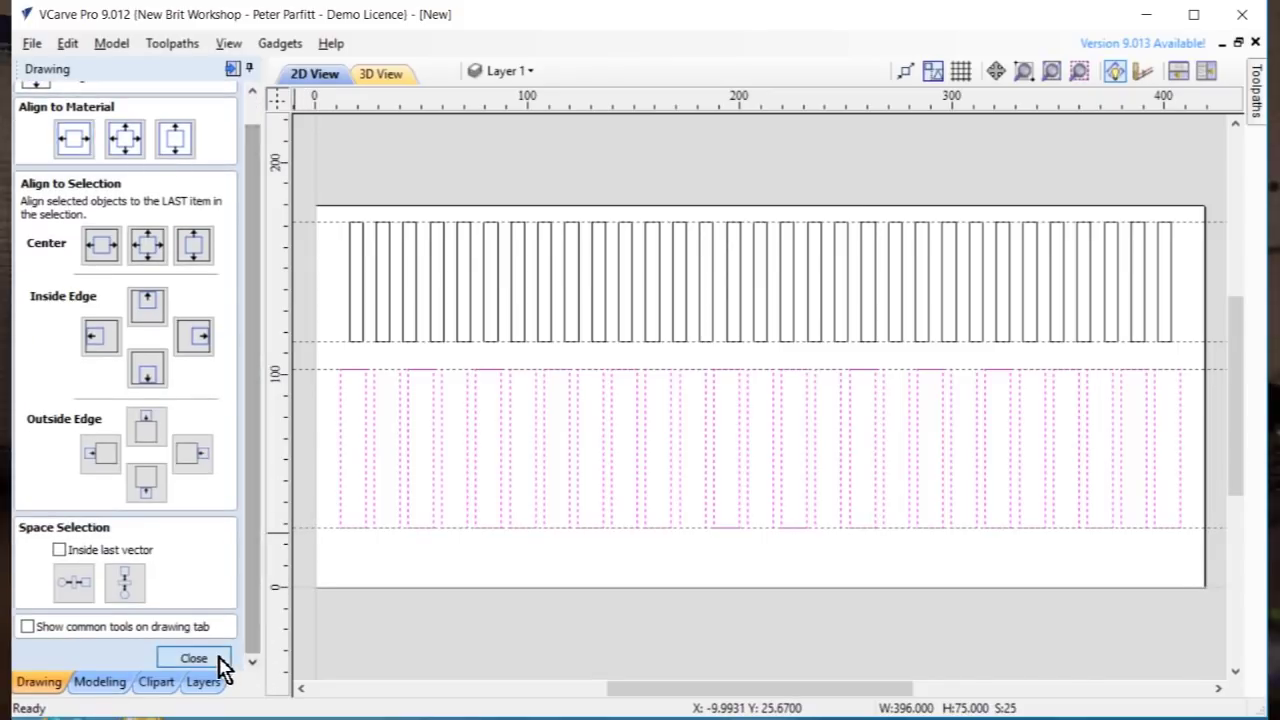
click(223, 660)
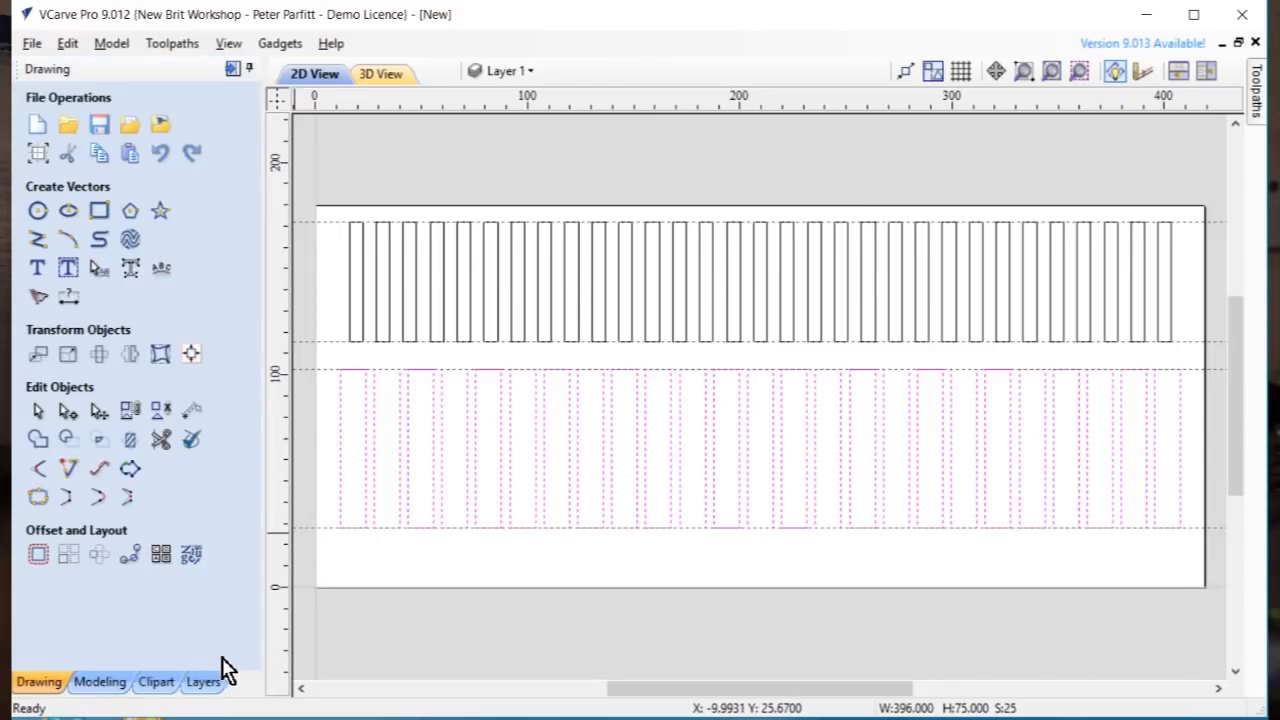
Draw a 396 × 12 mm rectangle in the strip below the slot rows
click(418, 580)
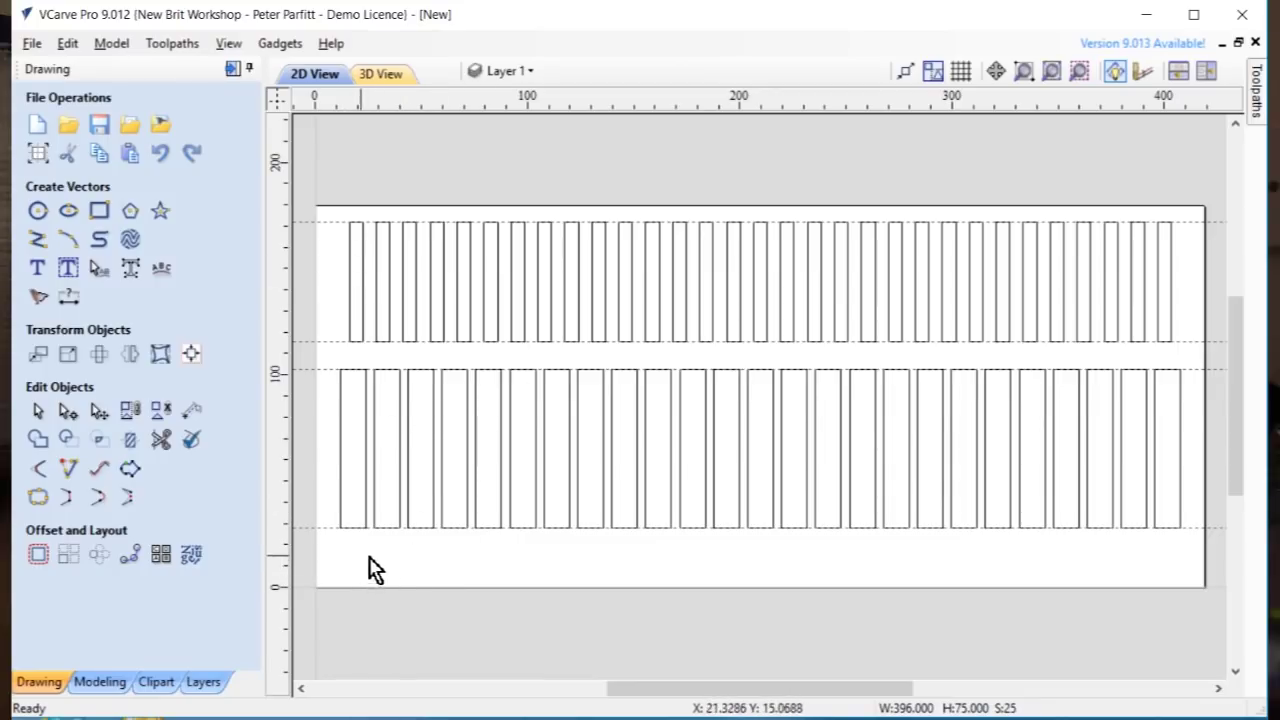
click(100, 211)
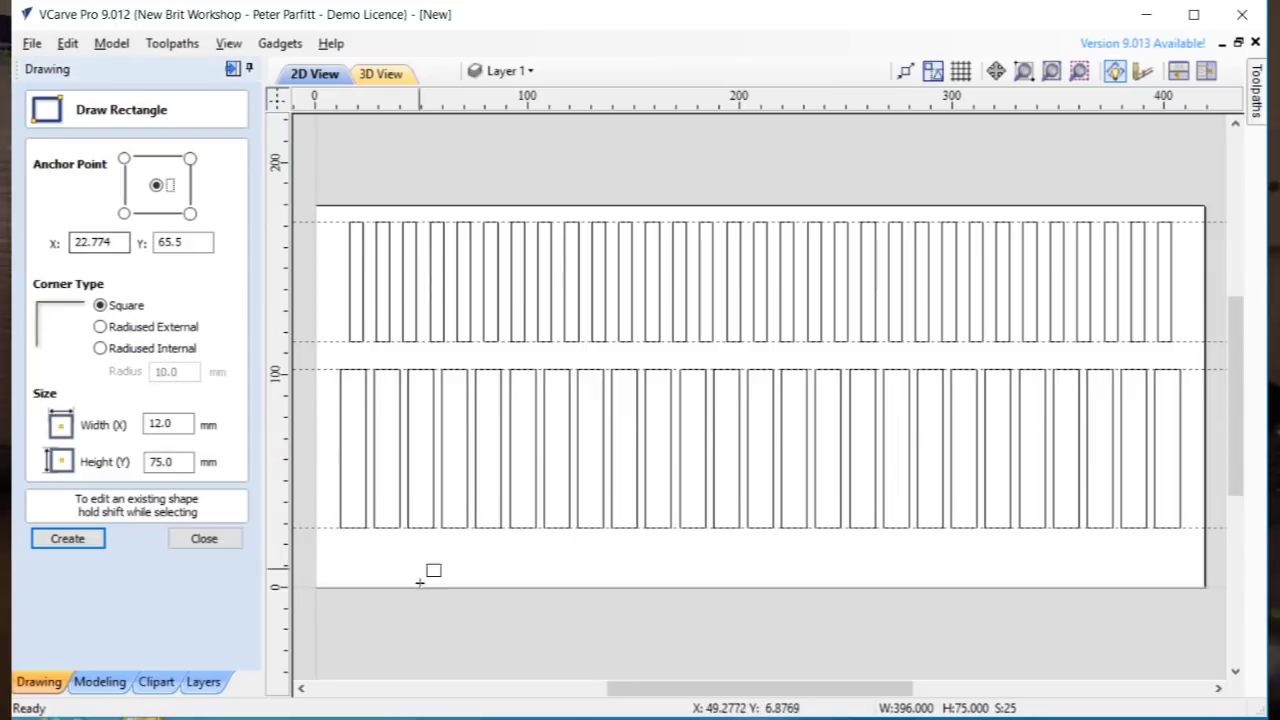
mouse_move(333, 545)
mouse_down()
mouse_move(472, 563)
mouse_move(1006, 583)
mouse_move(1126, 565)
mouse_move(1193, 579)
mouse_up()
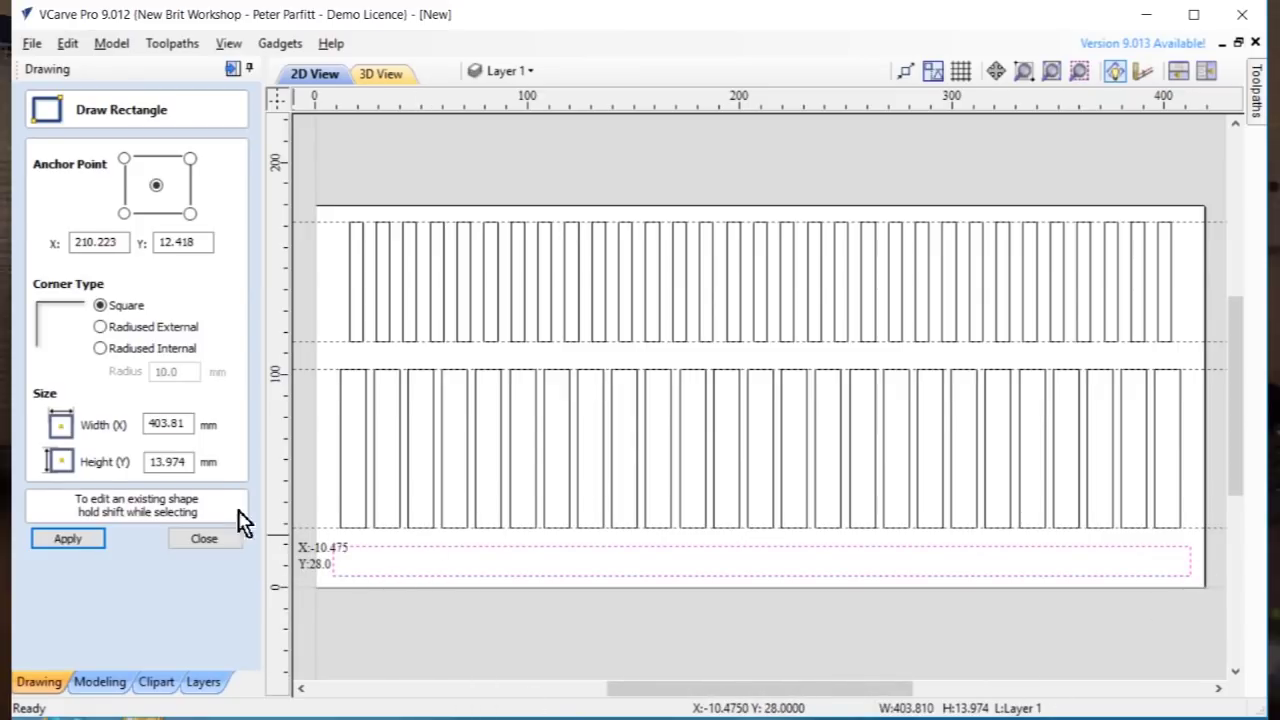
drag(190, 461, 149, 470)
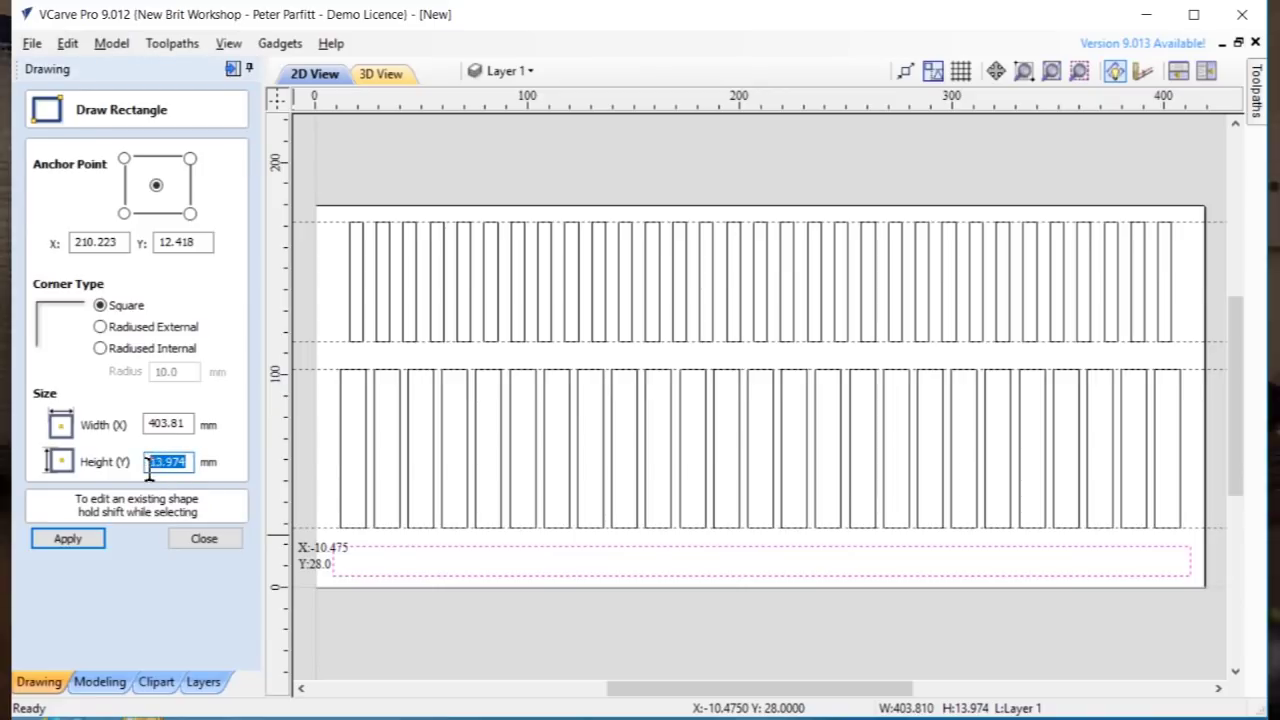
text(12)
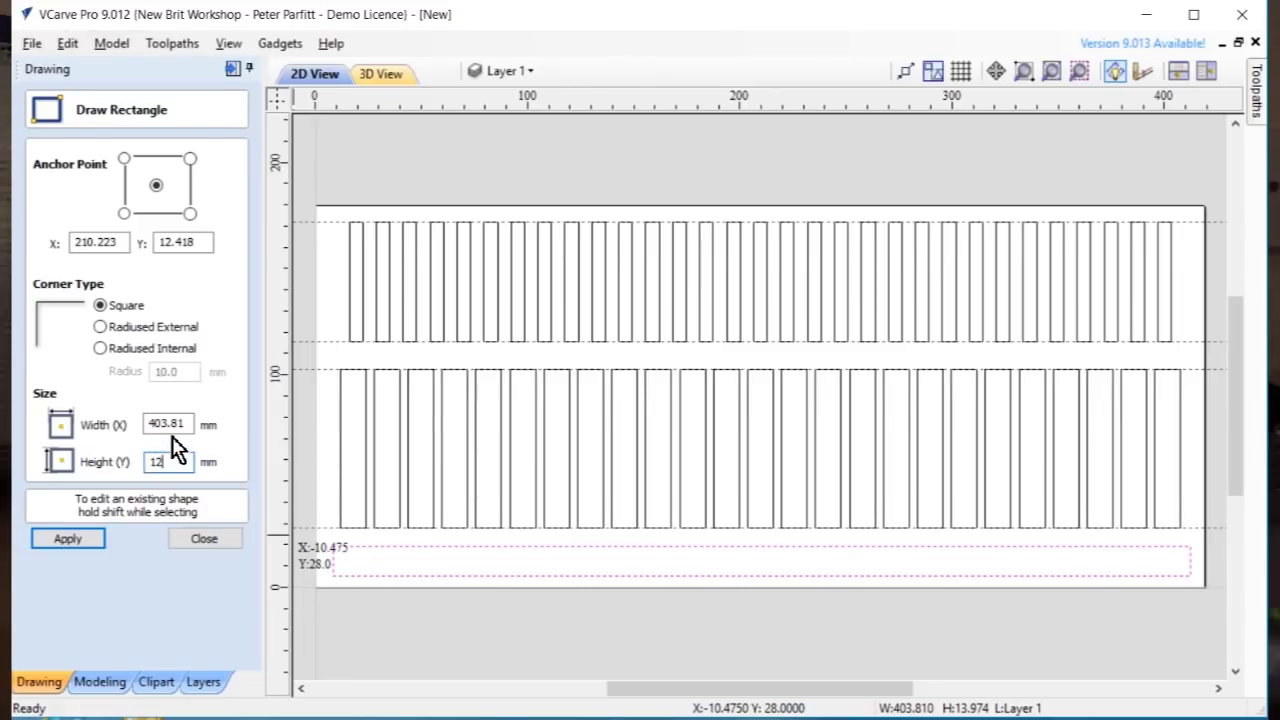
double_click(188, 425)
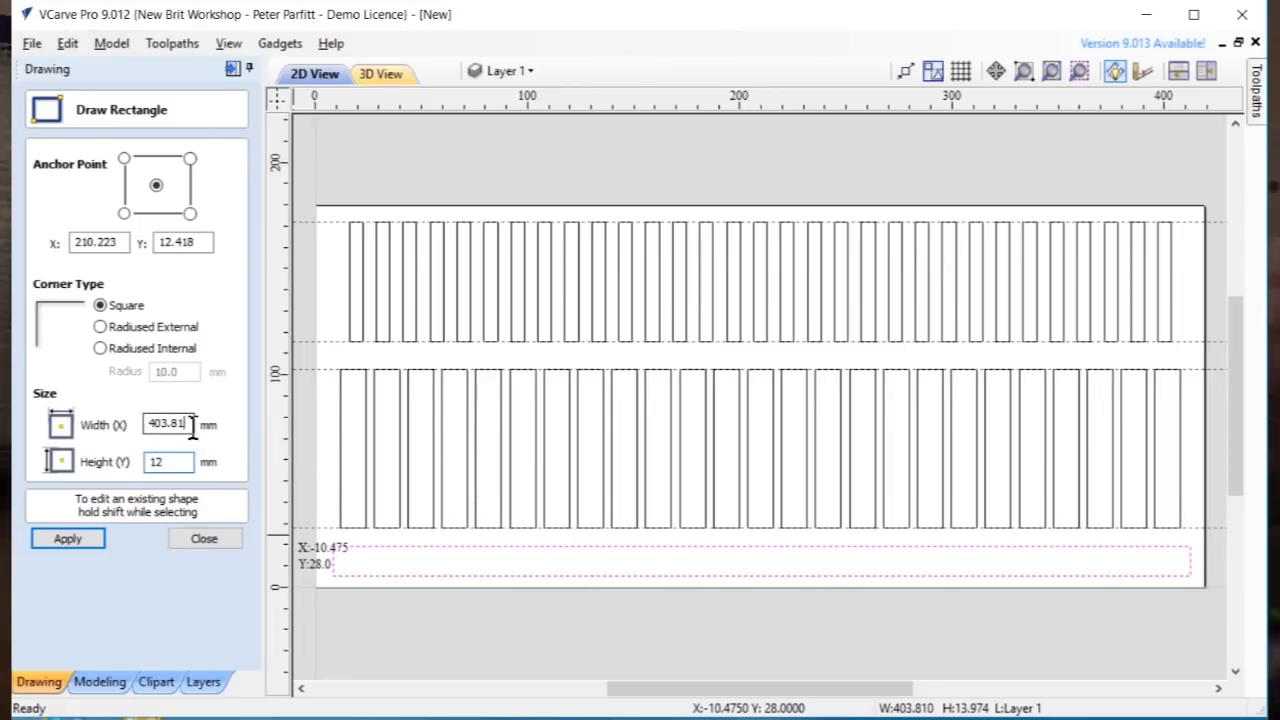
text(396)
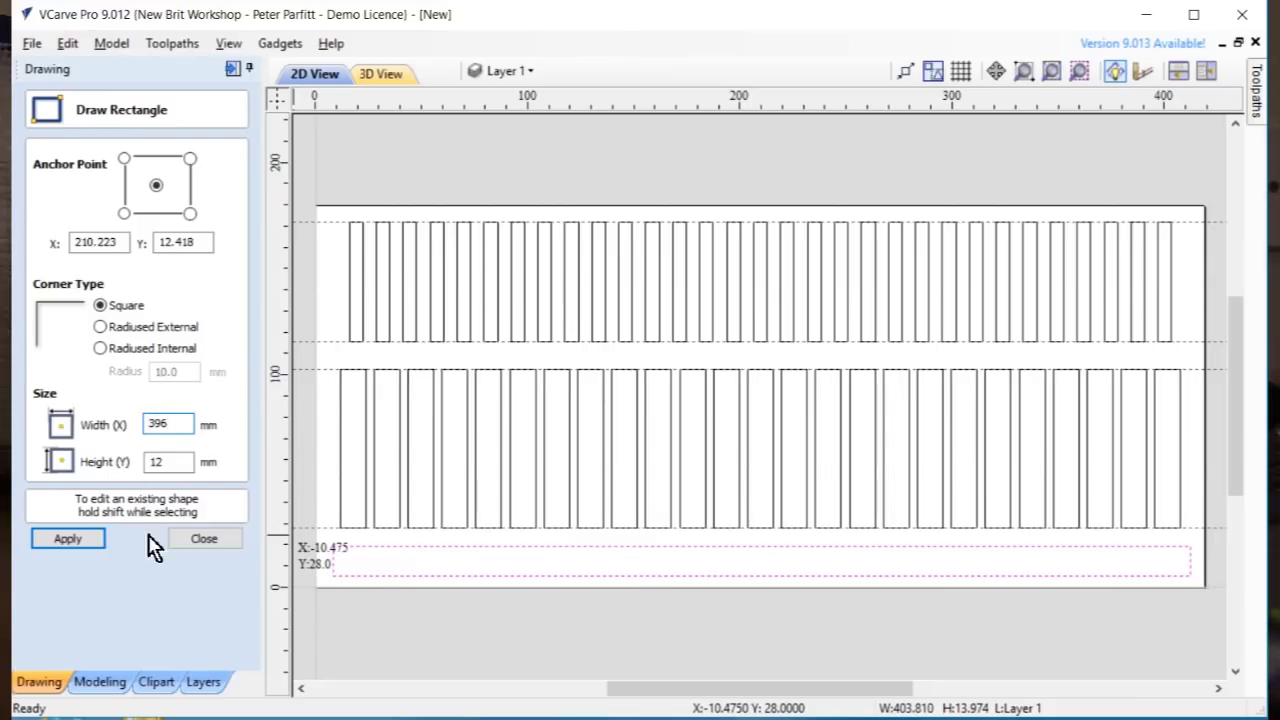
click(100, 541)
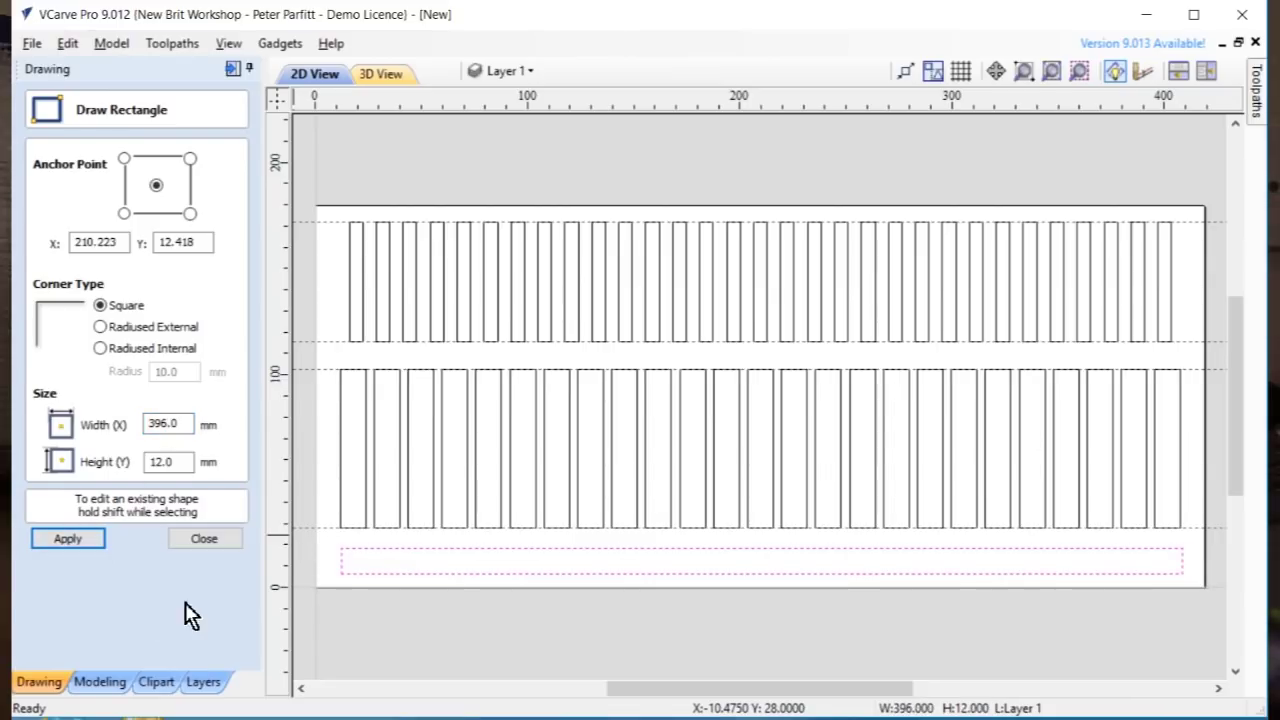
click(208, 540)
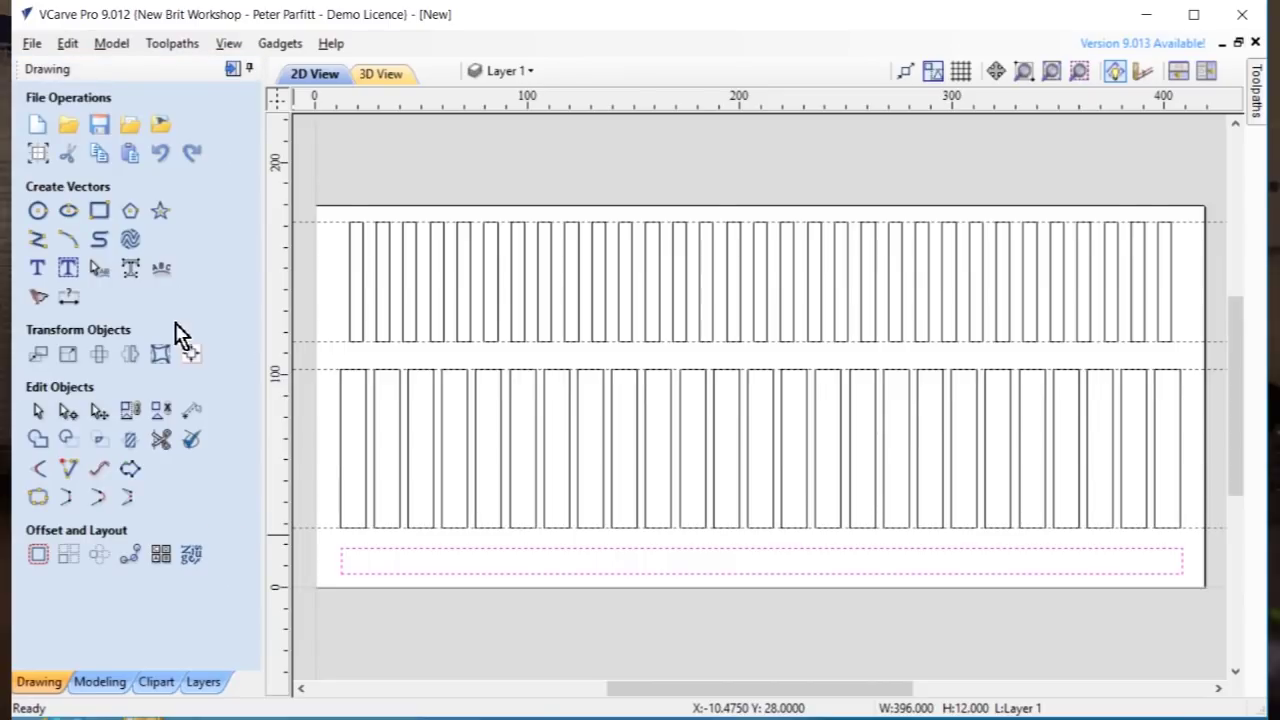
Centre the 396 × 12 mm strip on the material
click(192, 355)
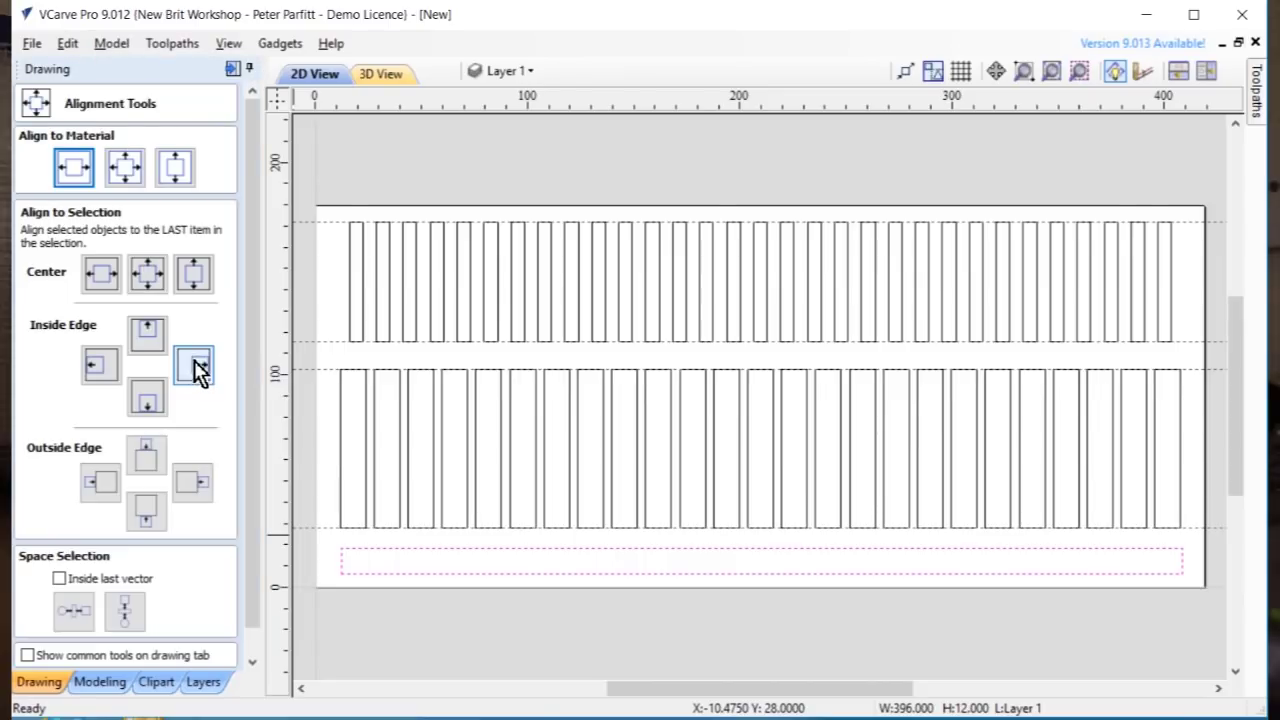
click(80, 169)
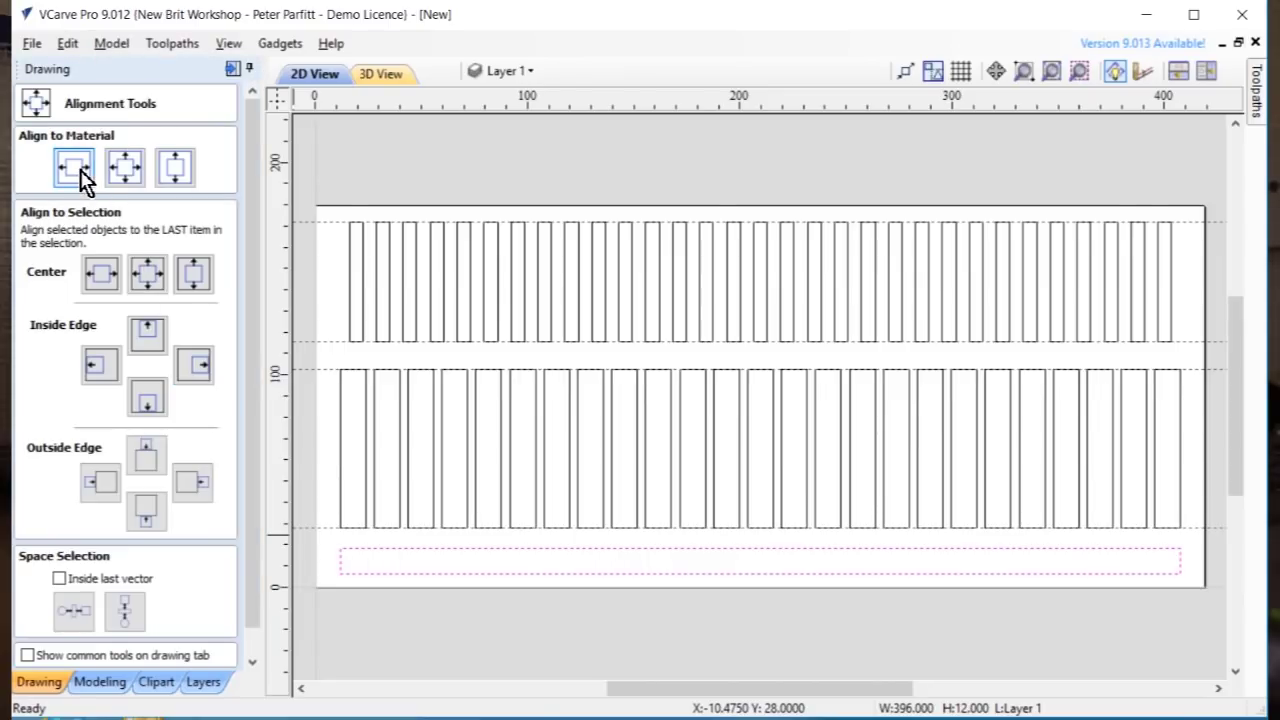
scroll(246, 613, down, 1)
click(193, 657)
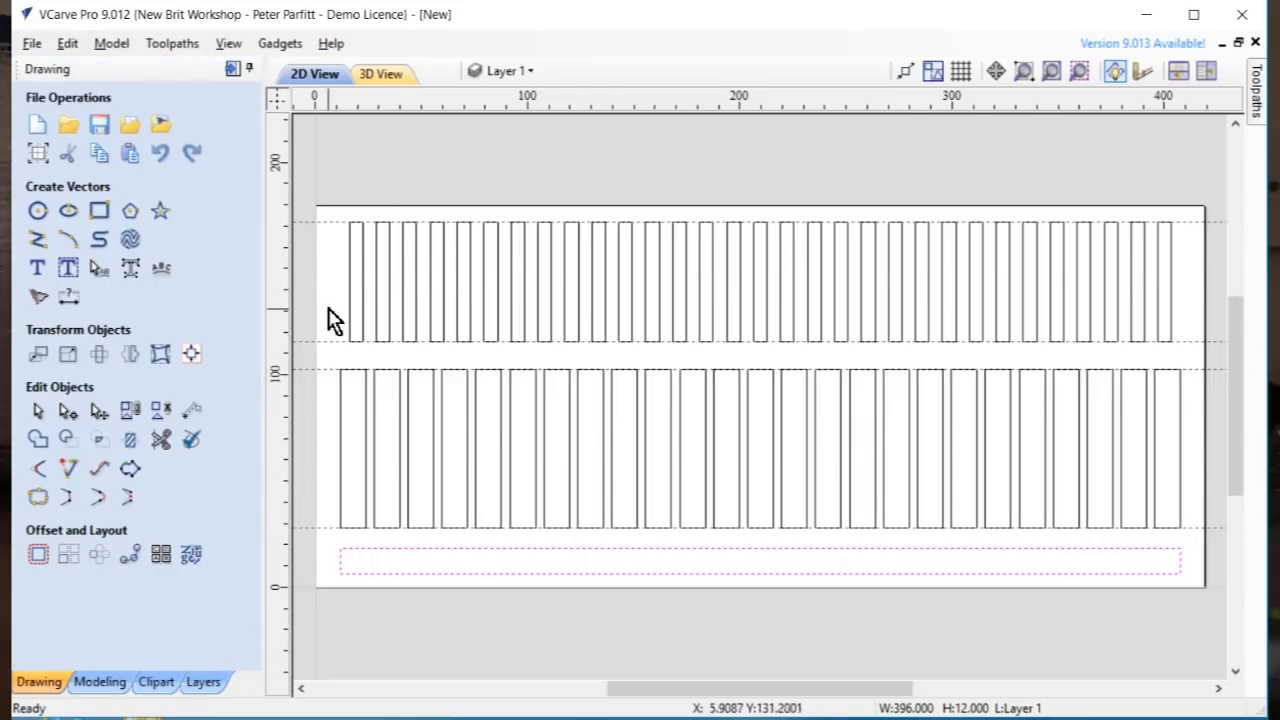
Copy the long 396 × 12 mm bottom rectangle and paste a duplicate onto the drawing
click(392, 550)
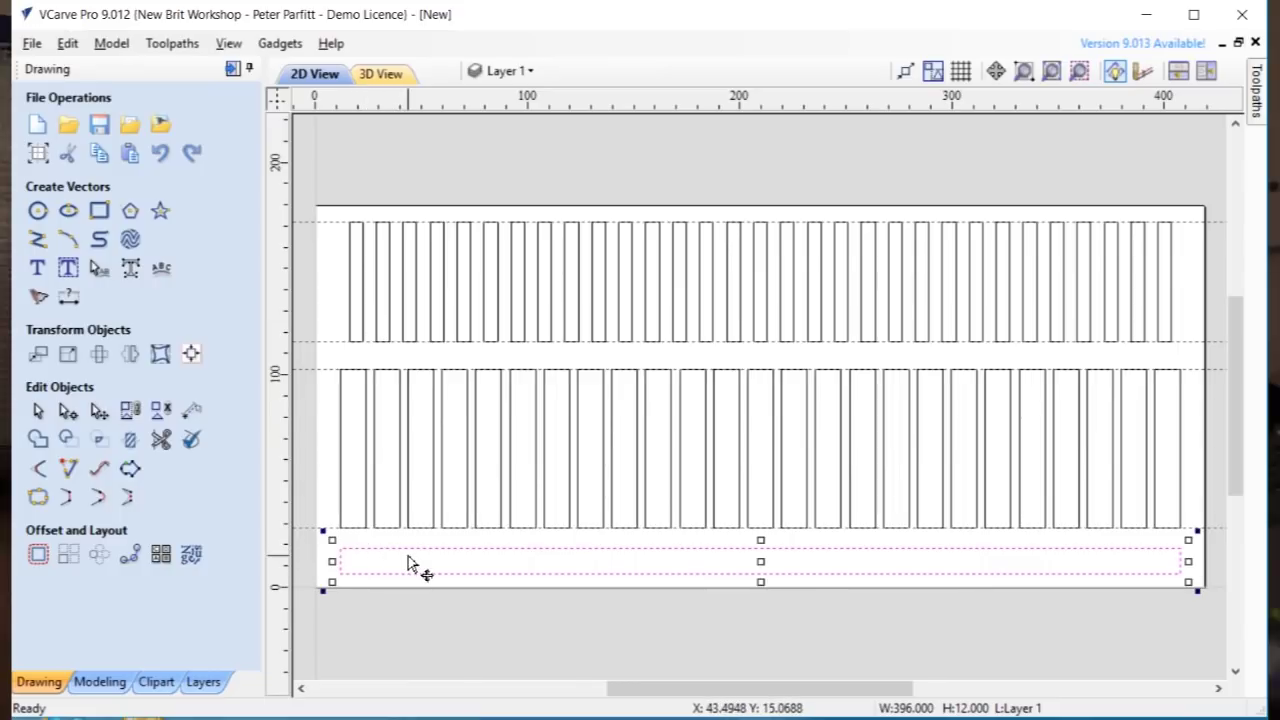
right_click(414, 550)
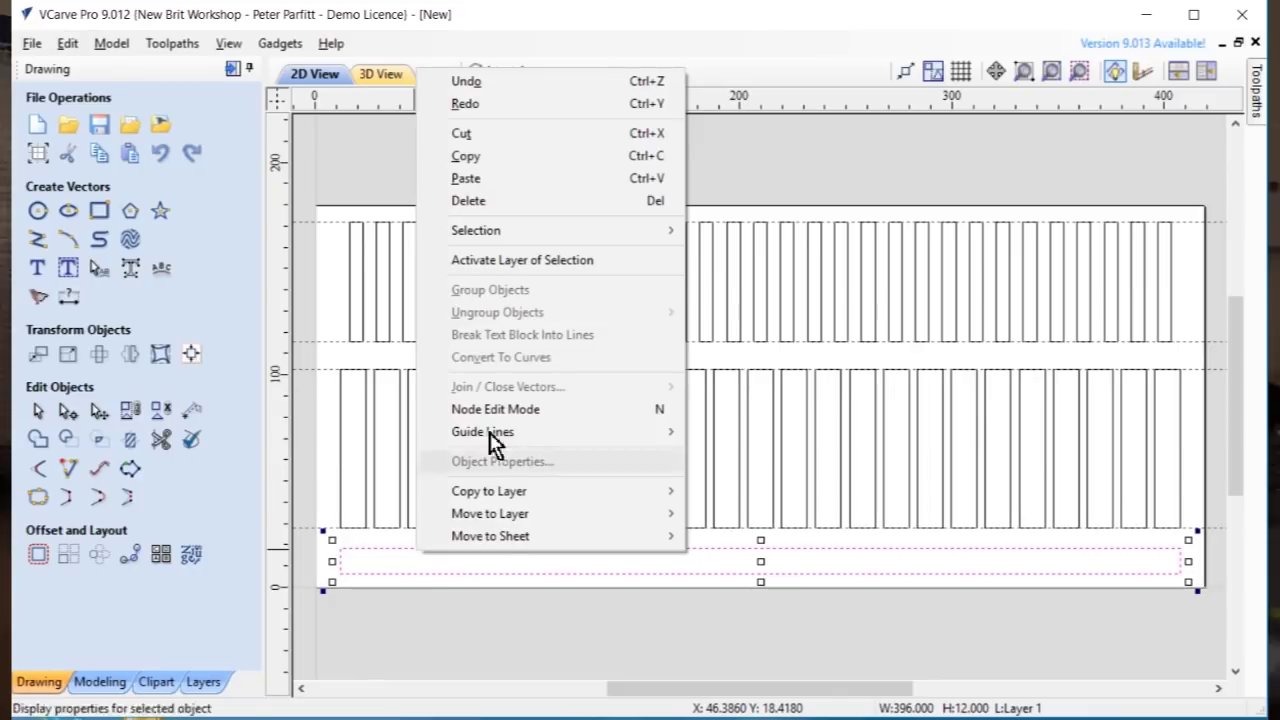
click(470, 157)
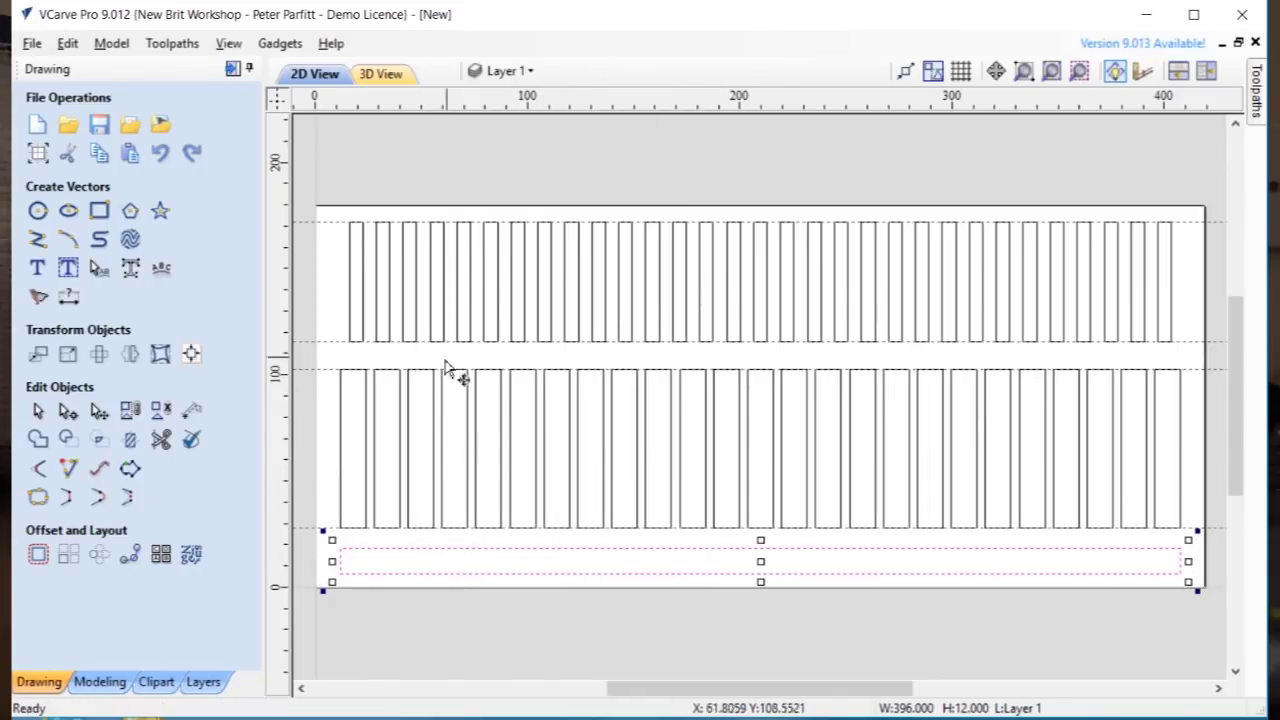
click(329, 462)
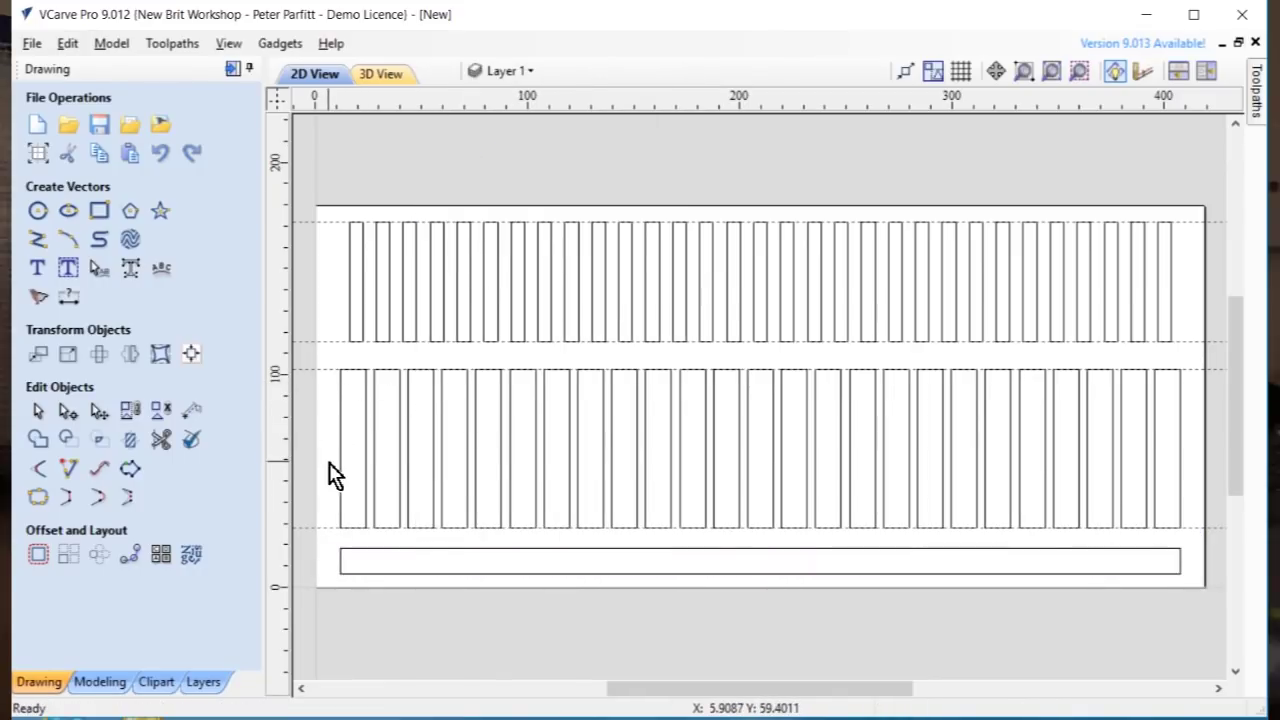
right_click(329, 462)
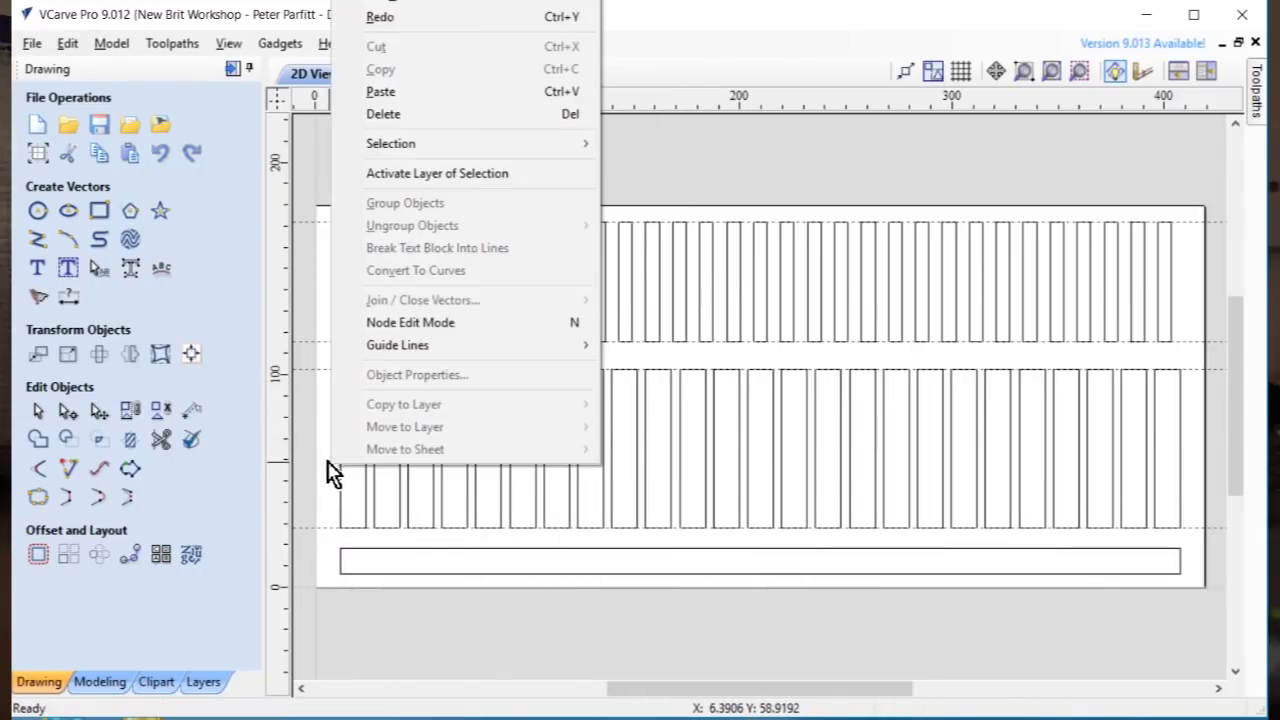
click(393, 92)
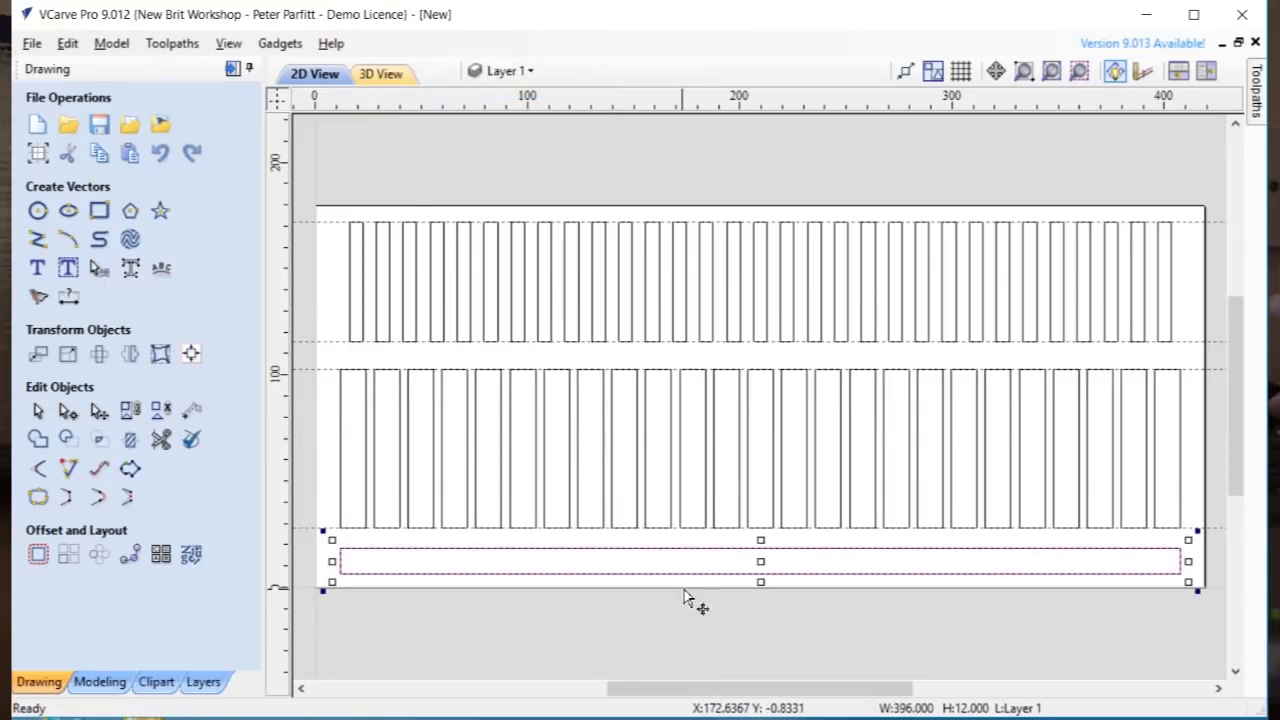
Nudge the pasted strip up with the arrow keys into the upper row of narrow slots
key(Up)
key(Up)
key(Up)
key(Up)
key(Up)
key(Up)
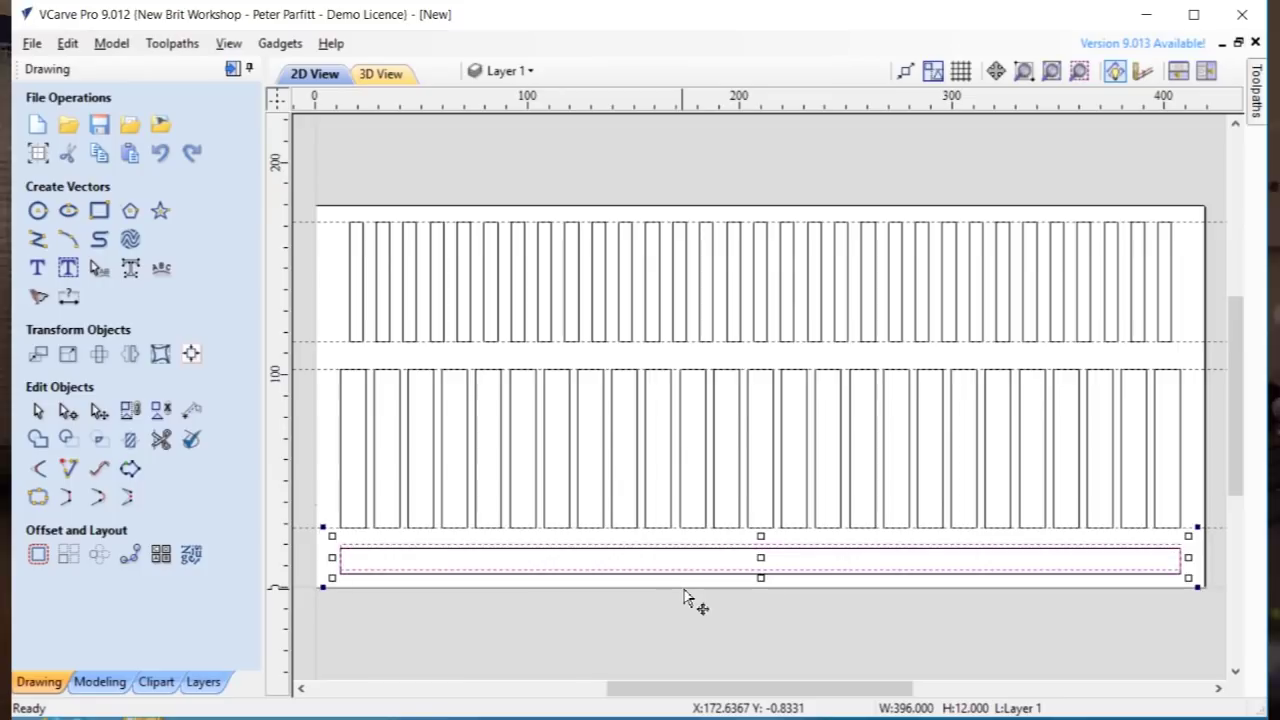
key(Up)
key(Up)
key(Up)
key(Up)
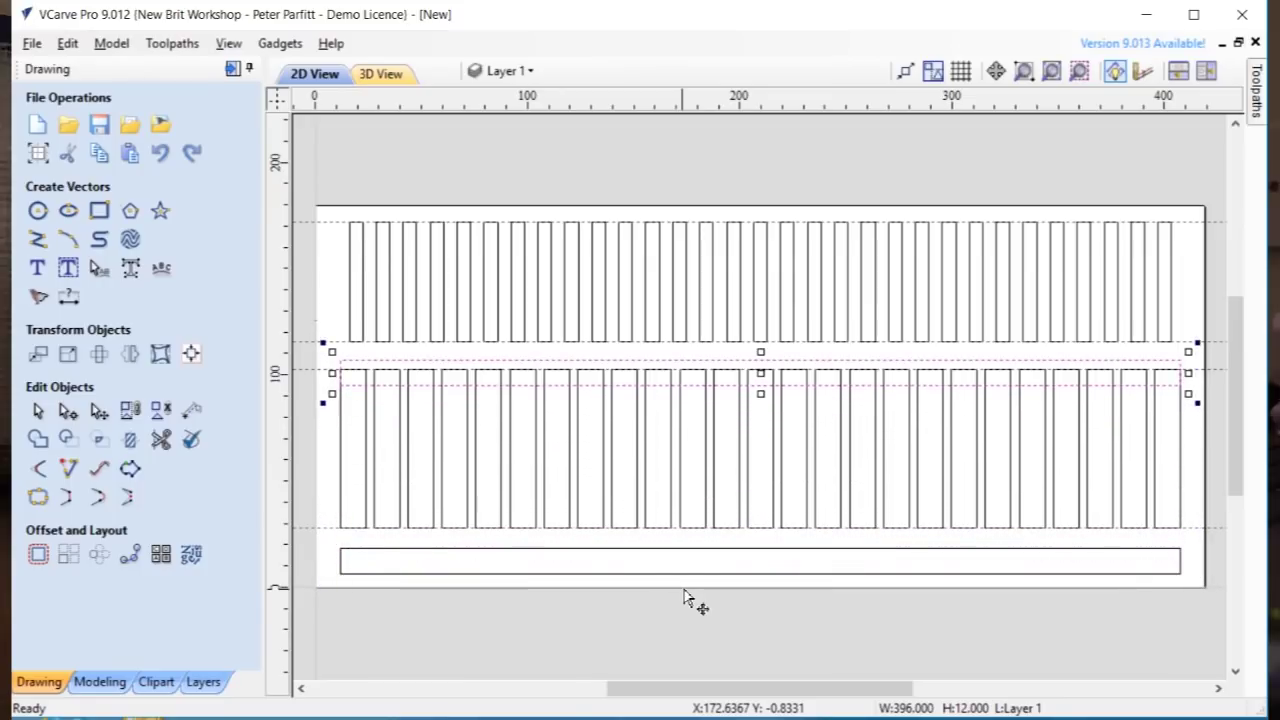
key(Up)
key(Up)
key(Up)
key(Up)
key(Up)
key(Up)
key(Up)
key(Up)
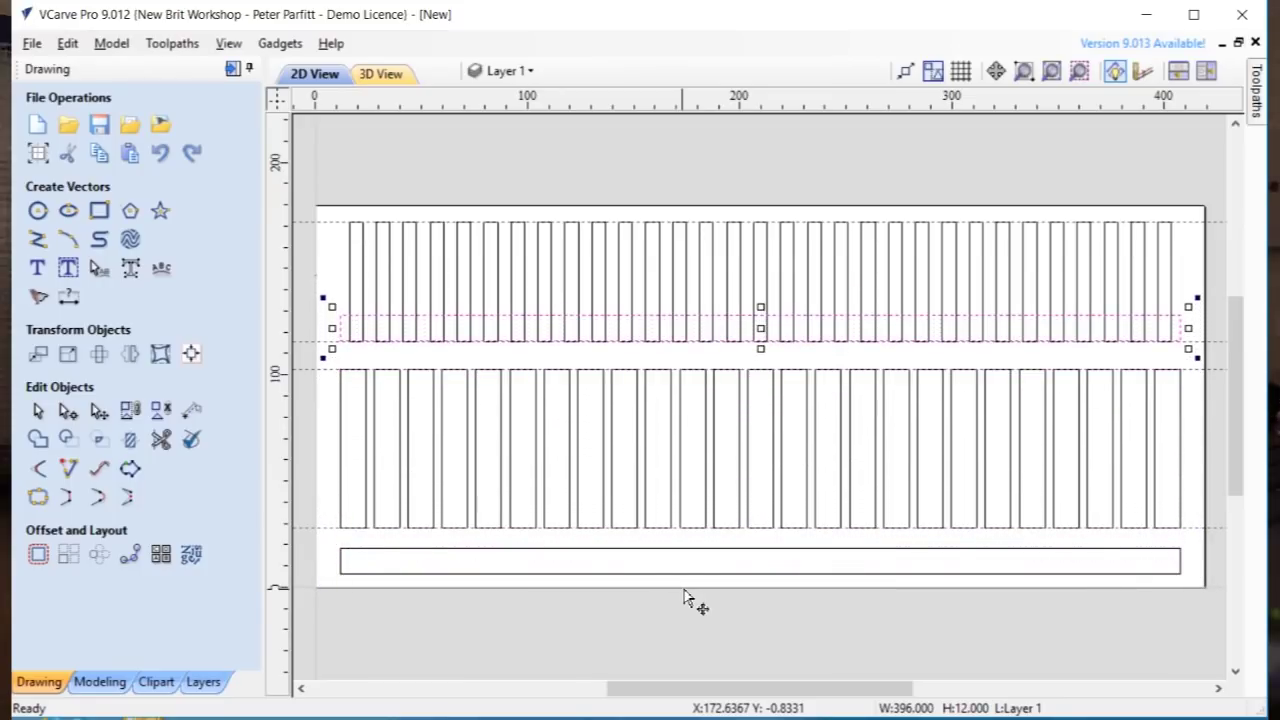
key(Up)
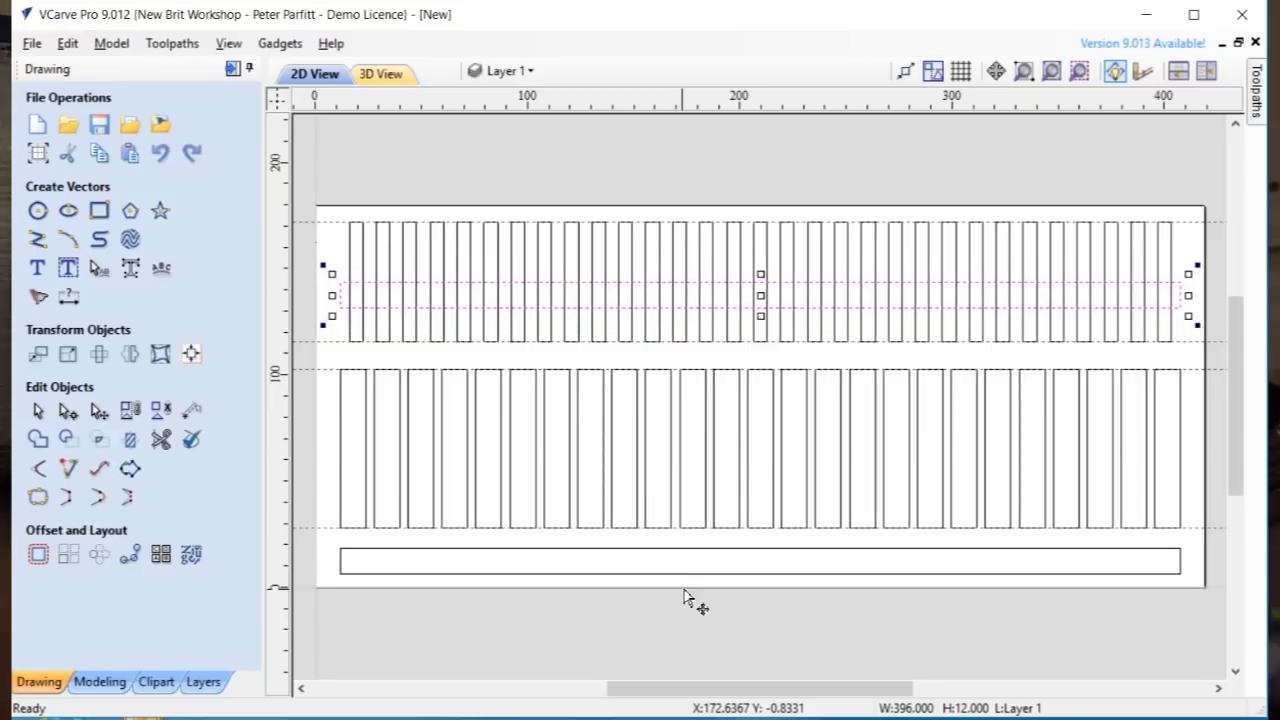
key(Up)
key(Up)
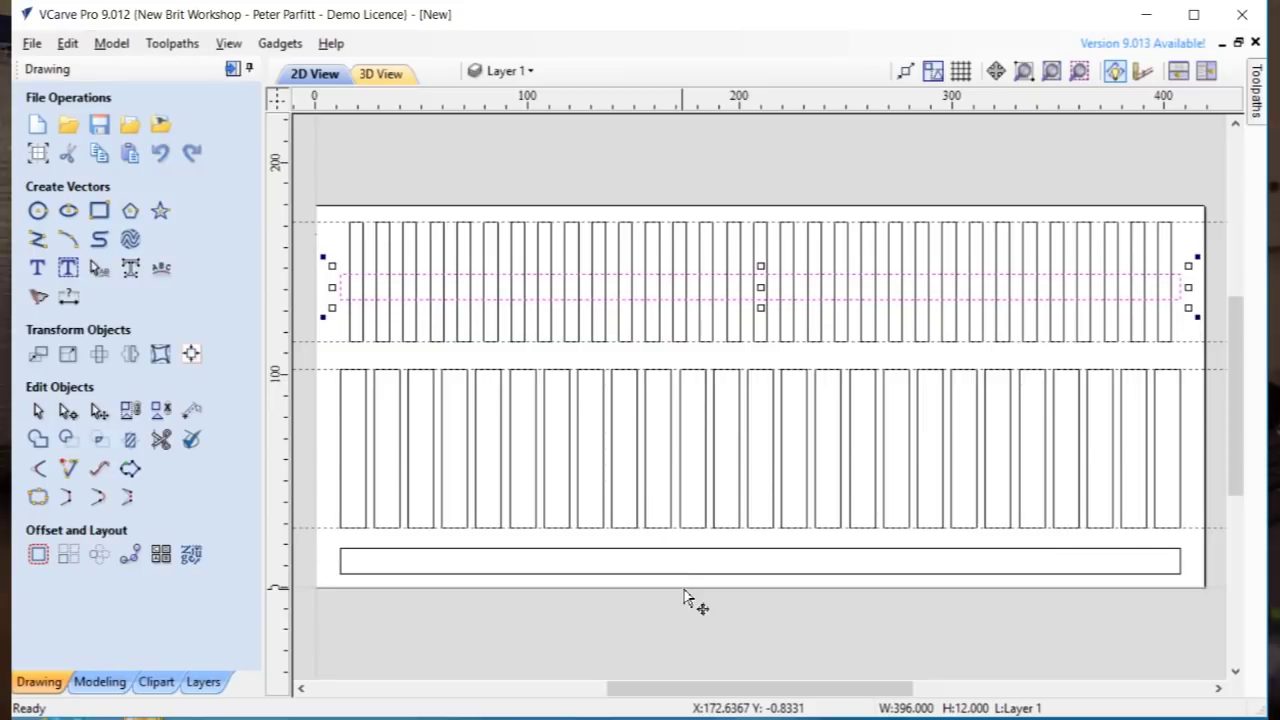
key(Up)
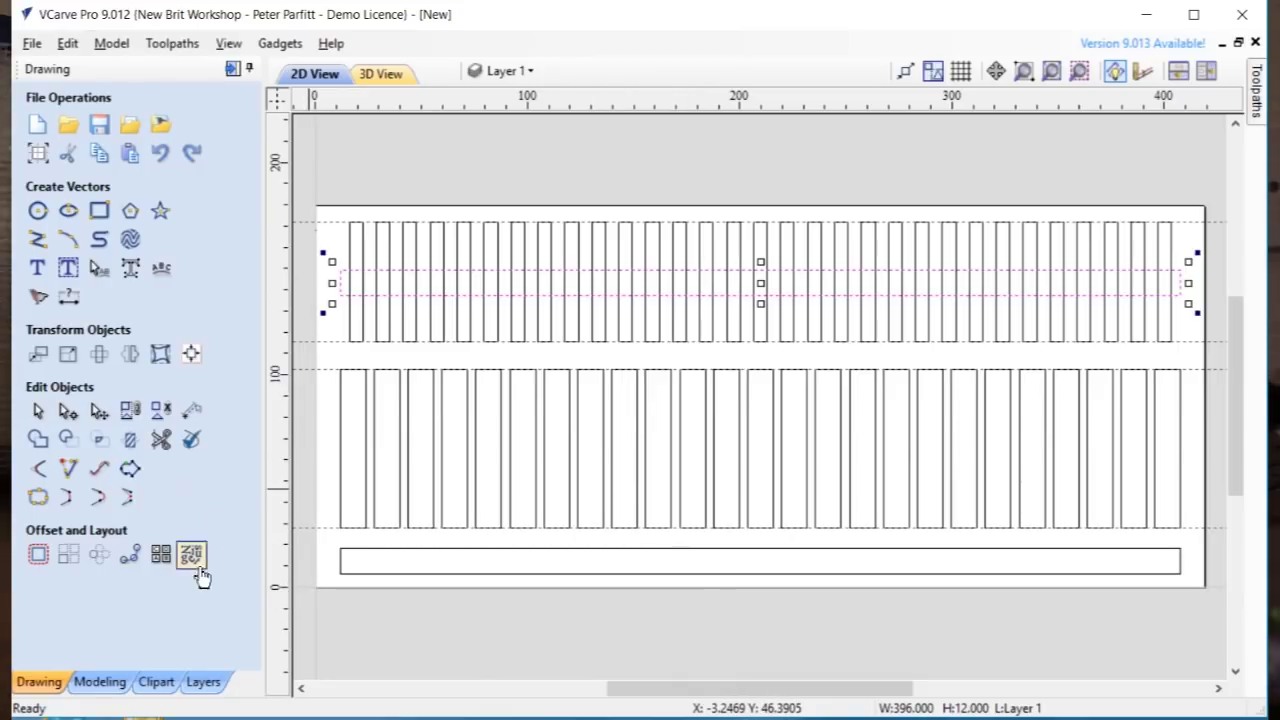
Add a horizontal guide across the upper slot row and lower the long strip onto it
key(Escape)
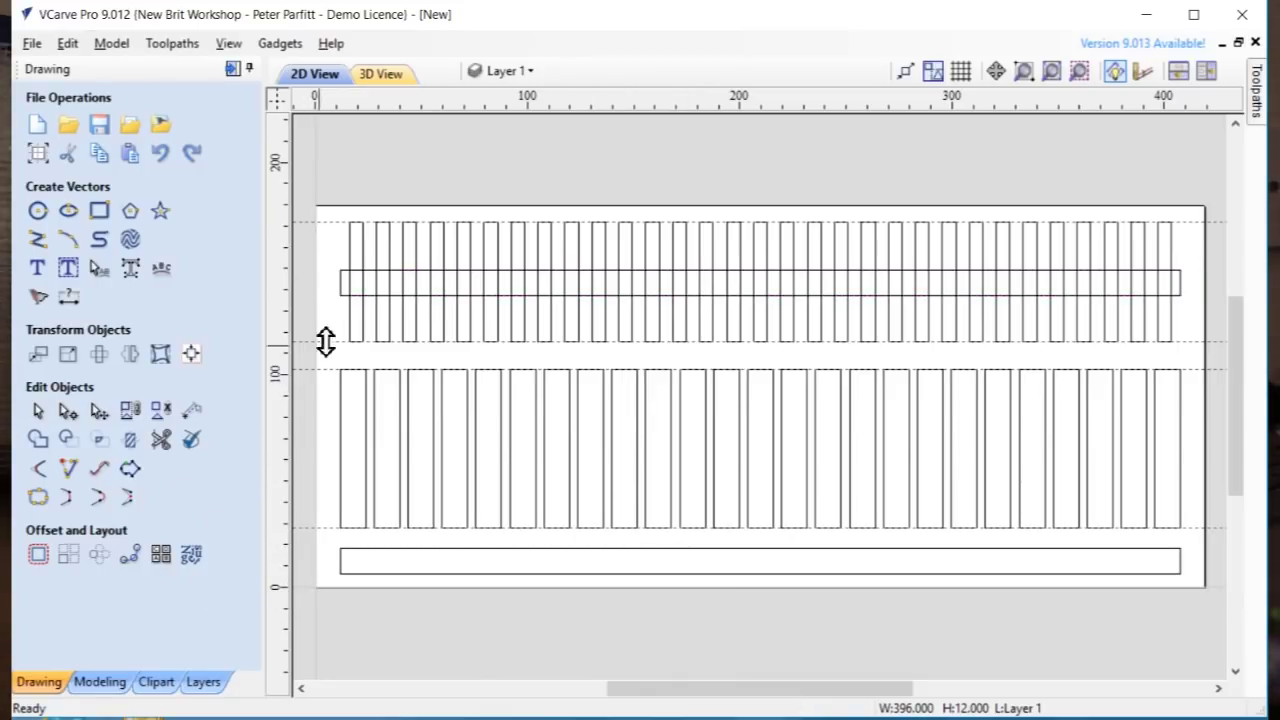
drag(385, 99, 381, 316)
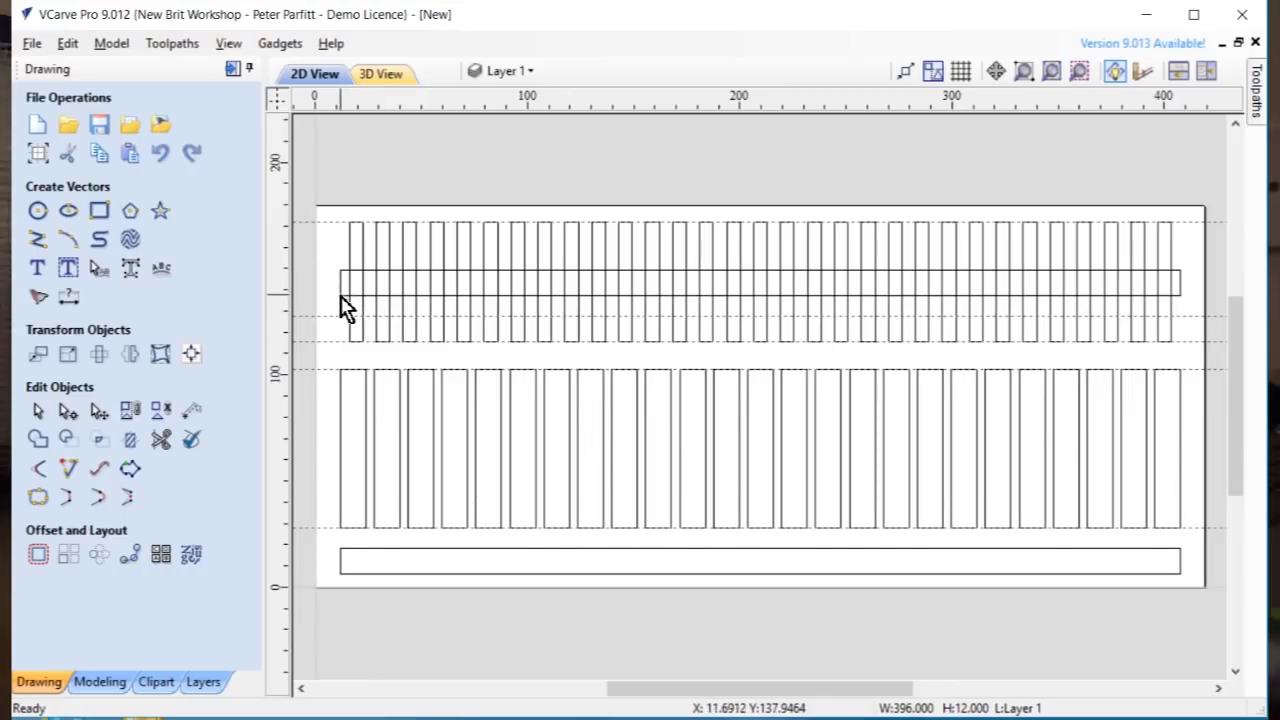
click(340, 295)
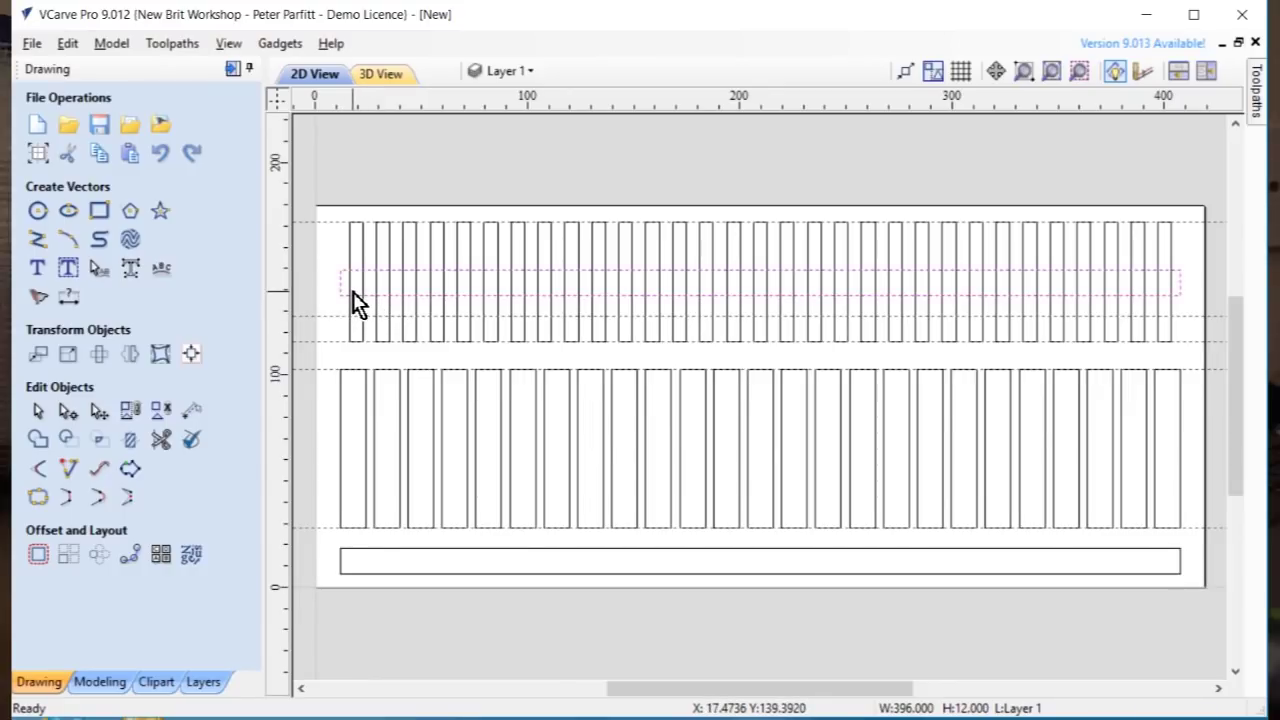
key(Down)
key(Down)
key(Down)
key(Down)
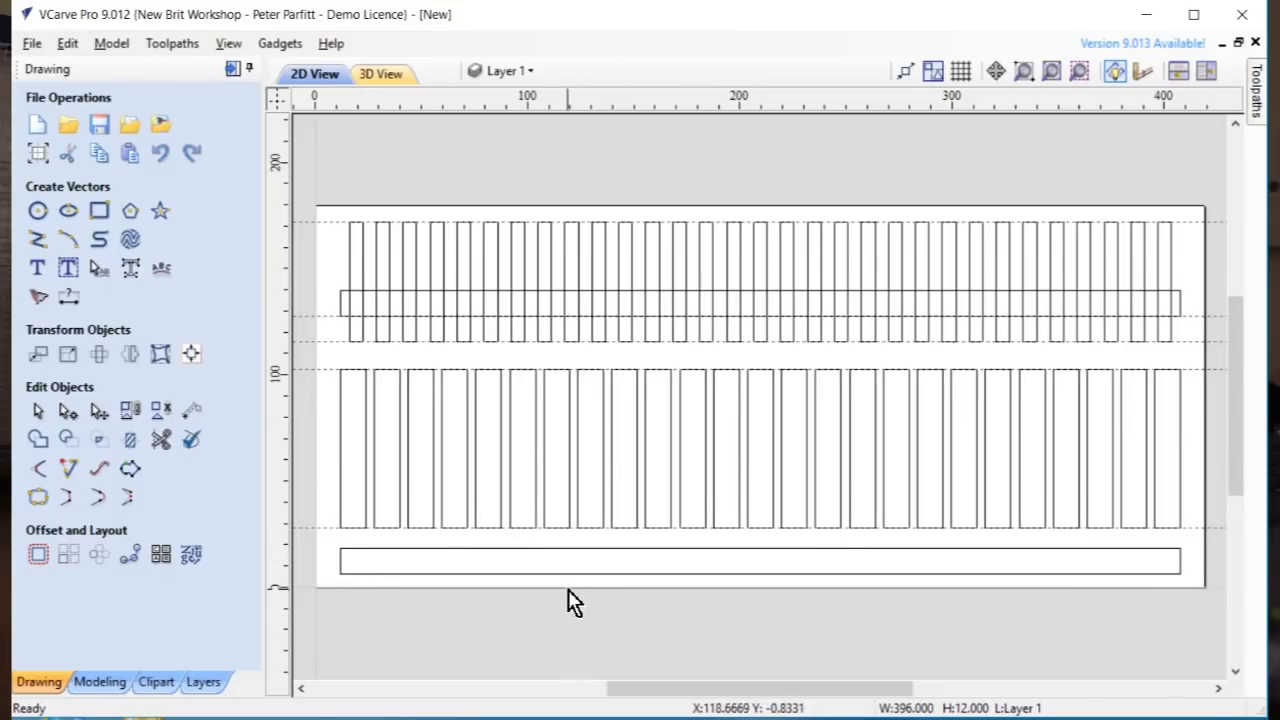
Use Save As to store the design as Tool Tray 2.crv in the Tool Tray 2 folder
click(35, 46)
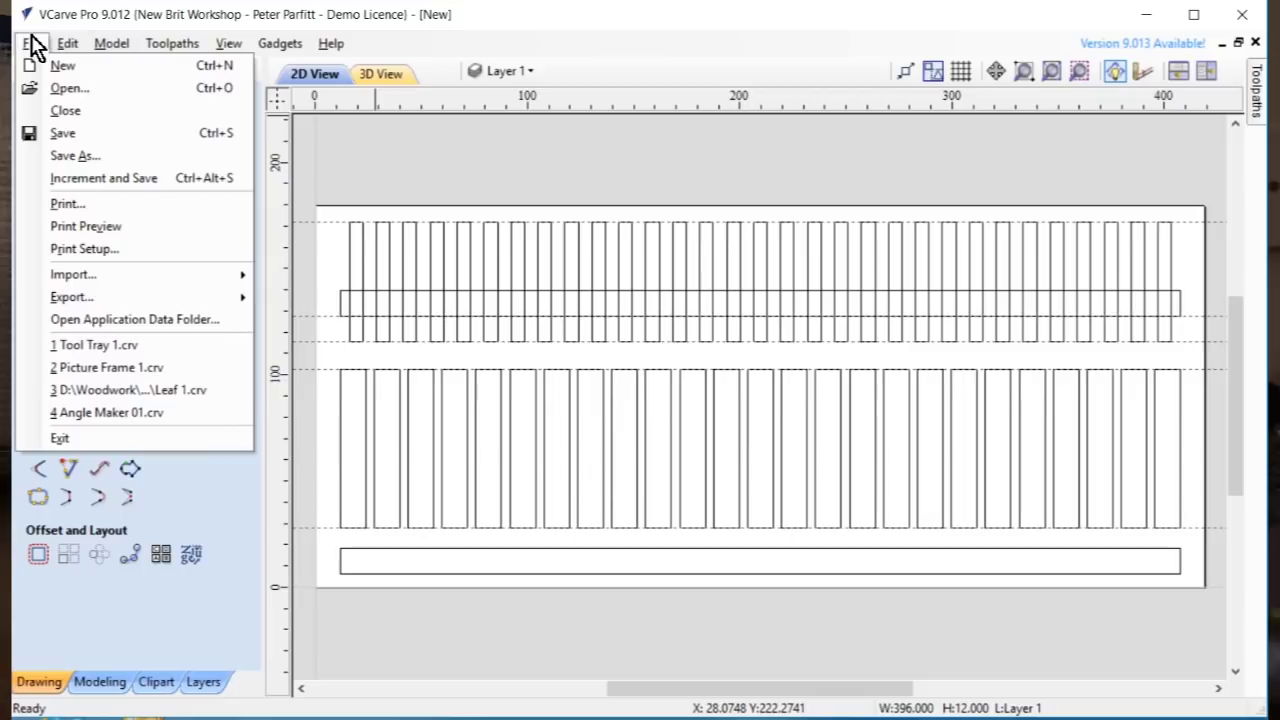
click(70, 158)
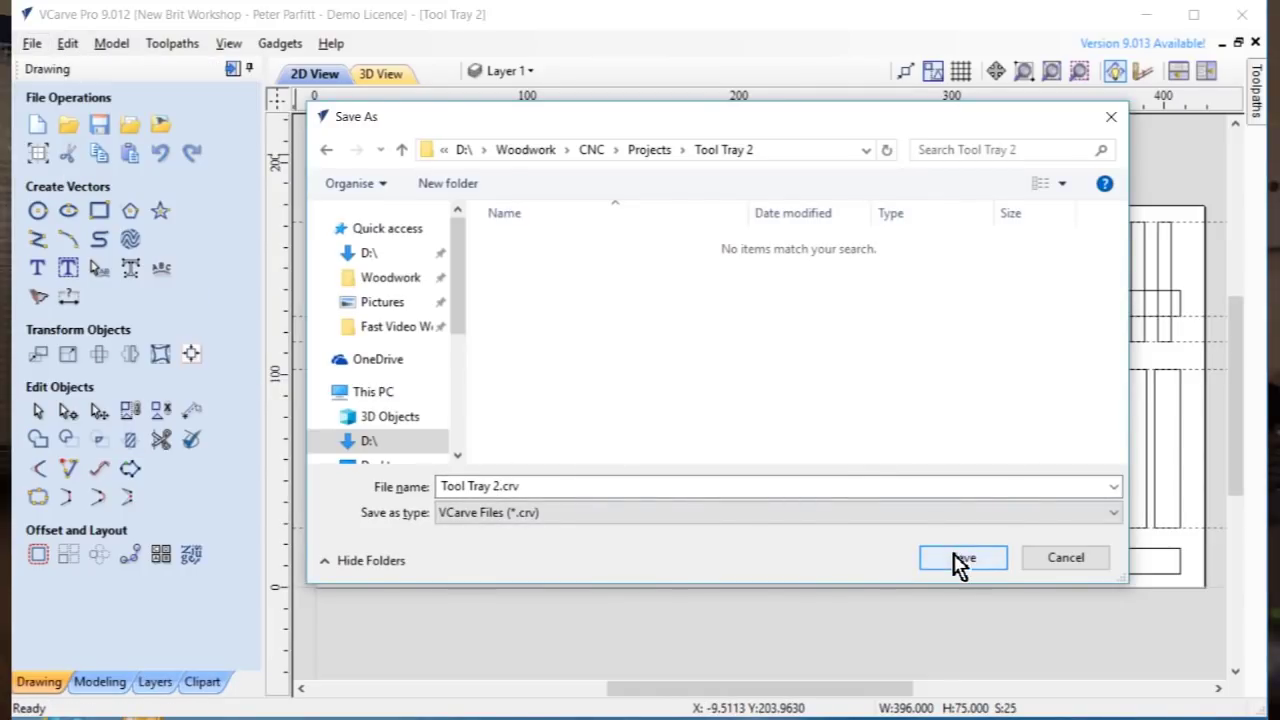
click(958, 560)
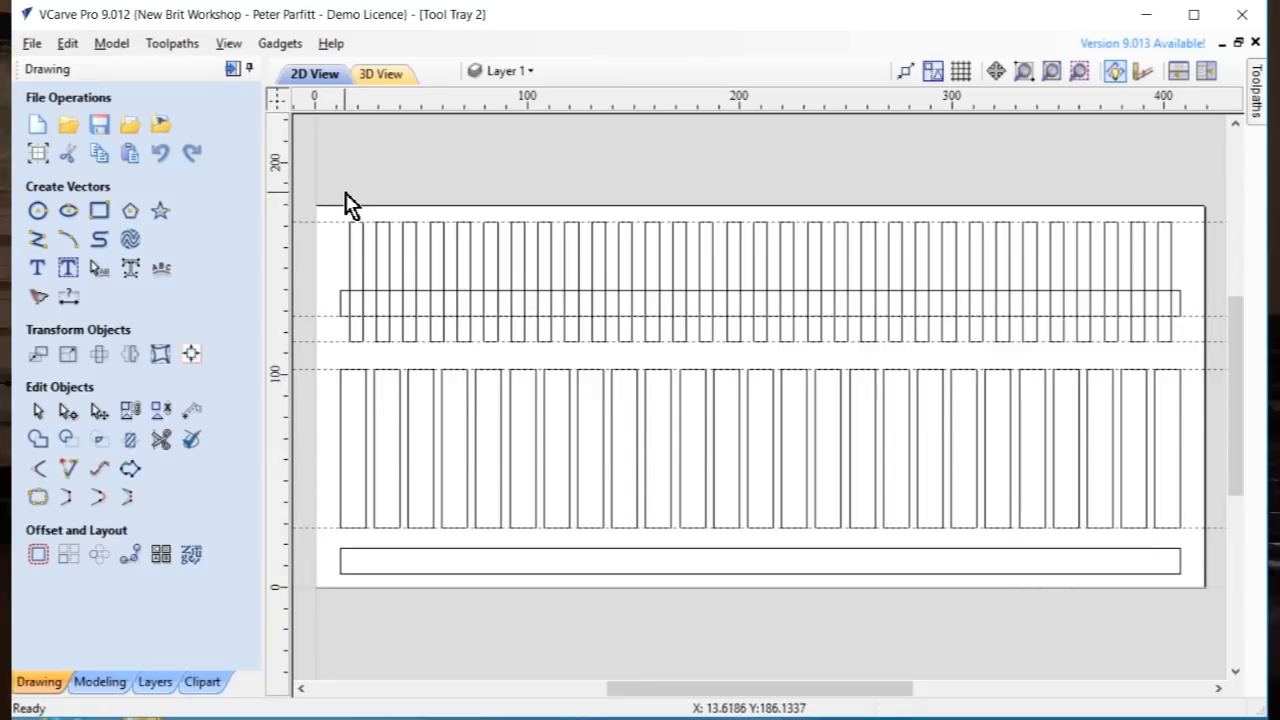
Select the shapes in the upper slot row and bring up the Toolpaths panel
drag(345, 193, 382, 240)
drag(445, 303, 1175, 356)
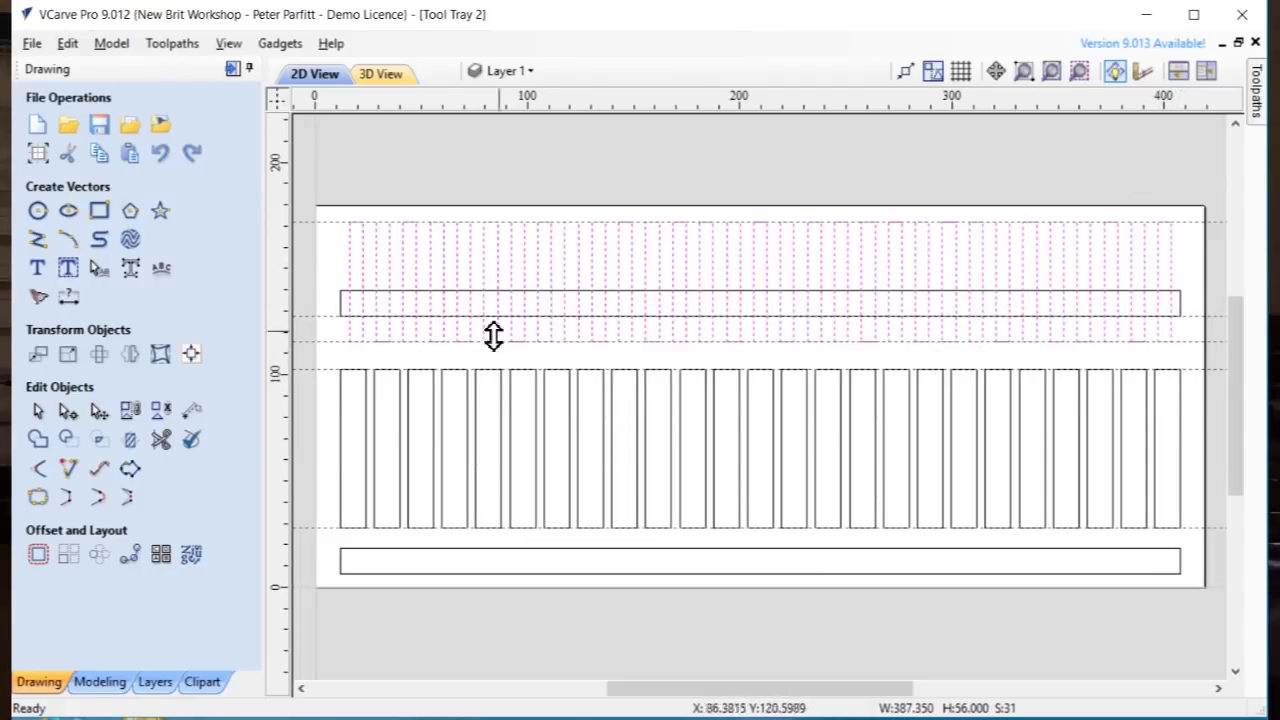
click(232, 68)
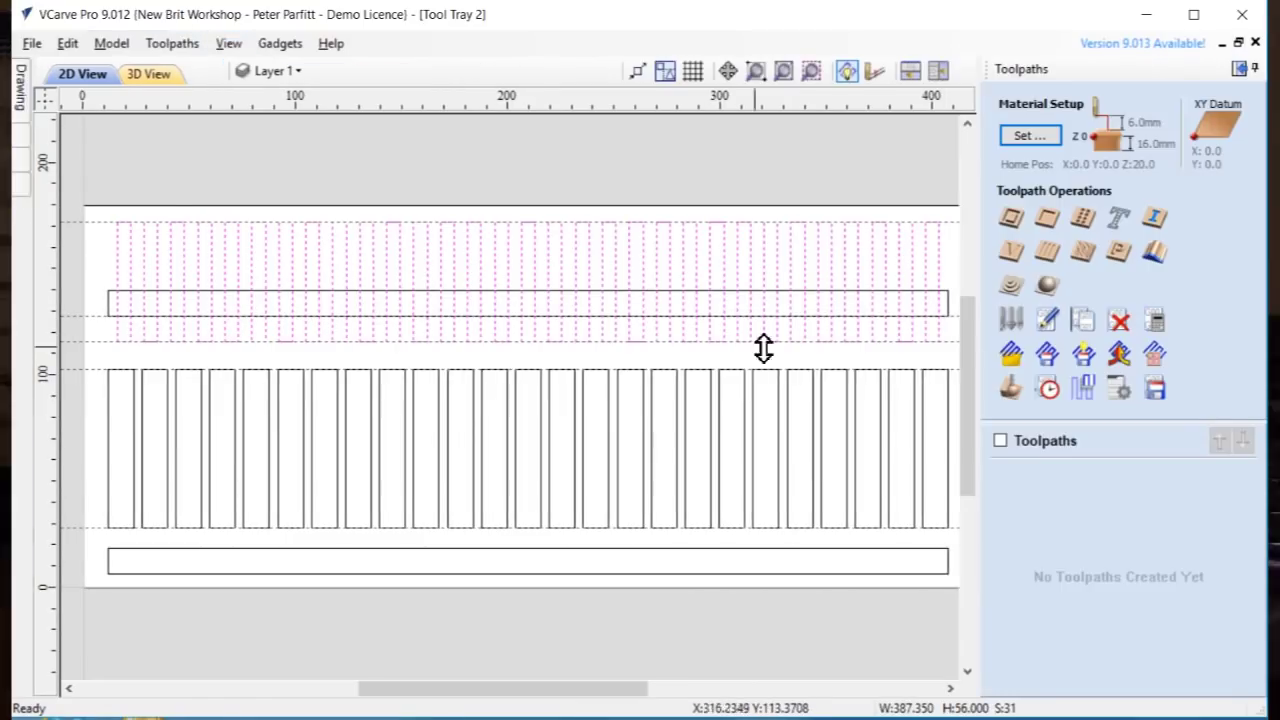
Start a pocket toolpath and open the Tool Database showing the Ball Nose (6.35 mm) PP cutter
click(1050, 220)
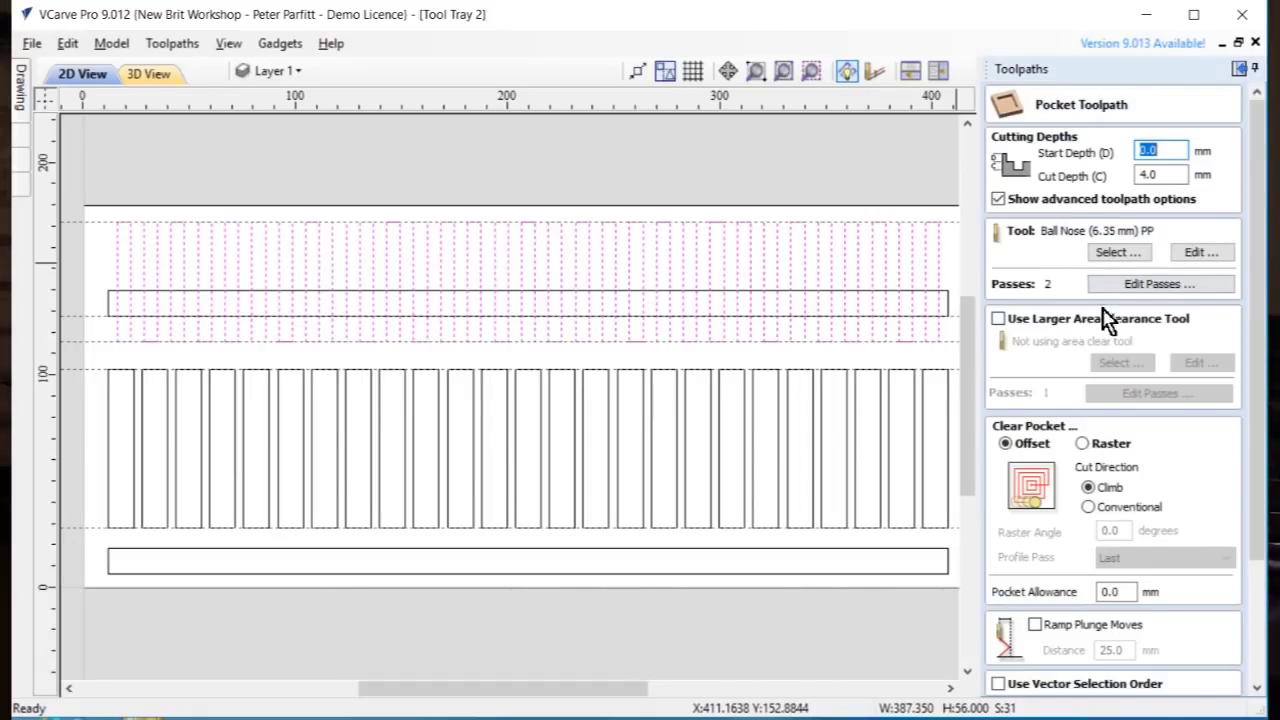
click(1127, 253)
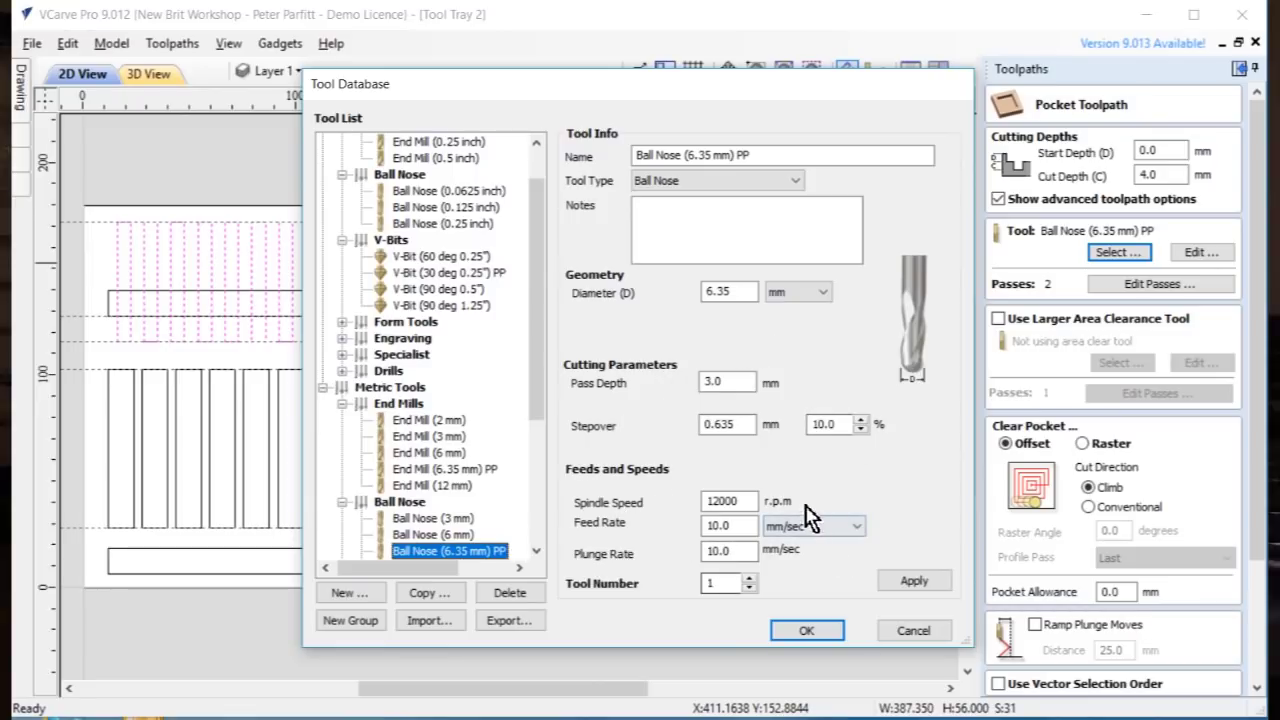
Confirm the Ball Nose (6.35 mm) PP cutter, name the toolpath Ball Nose 635 and calculate it
click(823, 634)
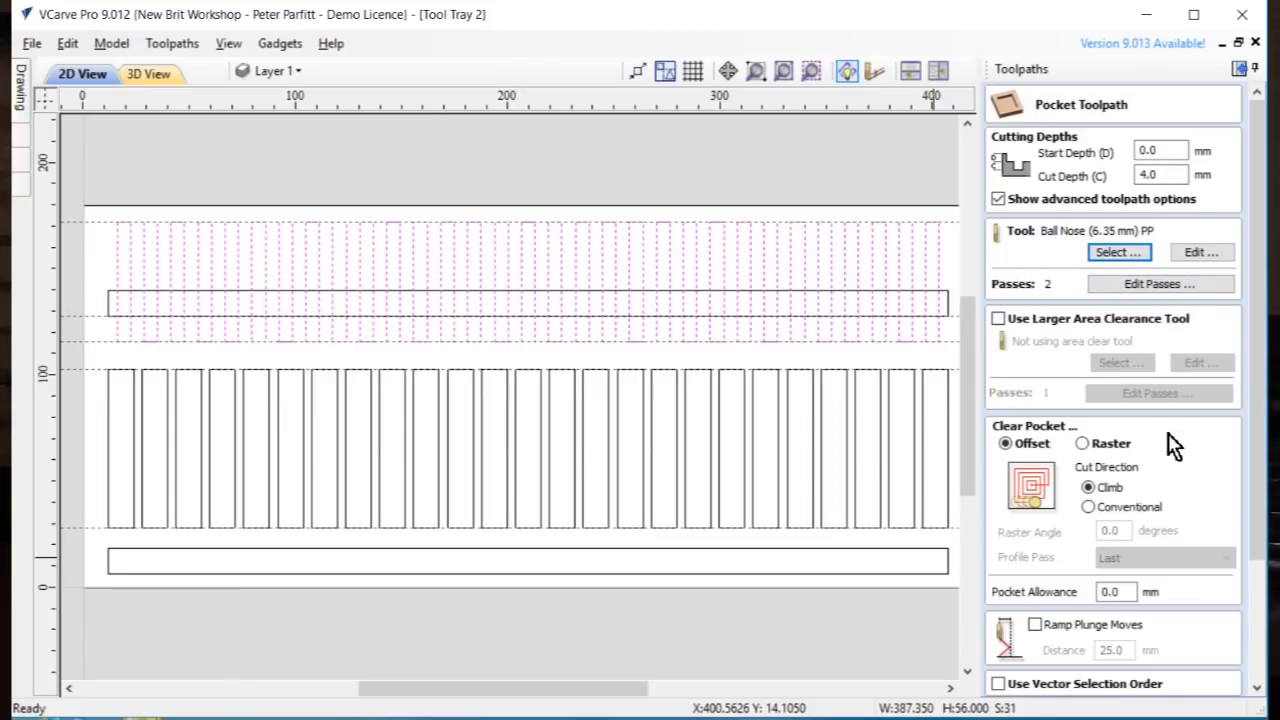
scroll(1135, 510, down, 4)
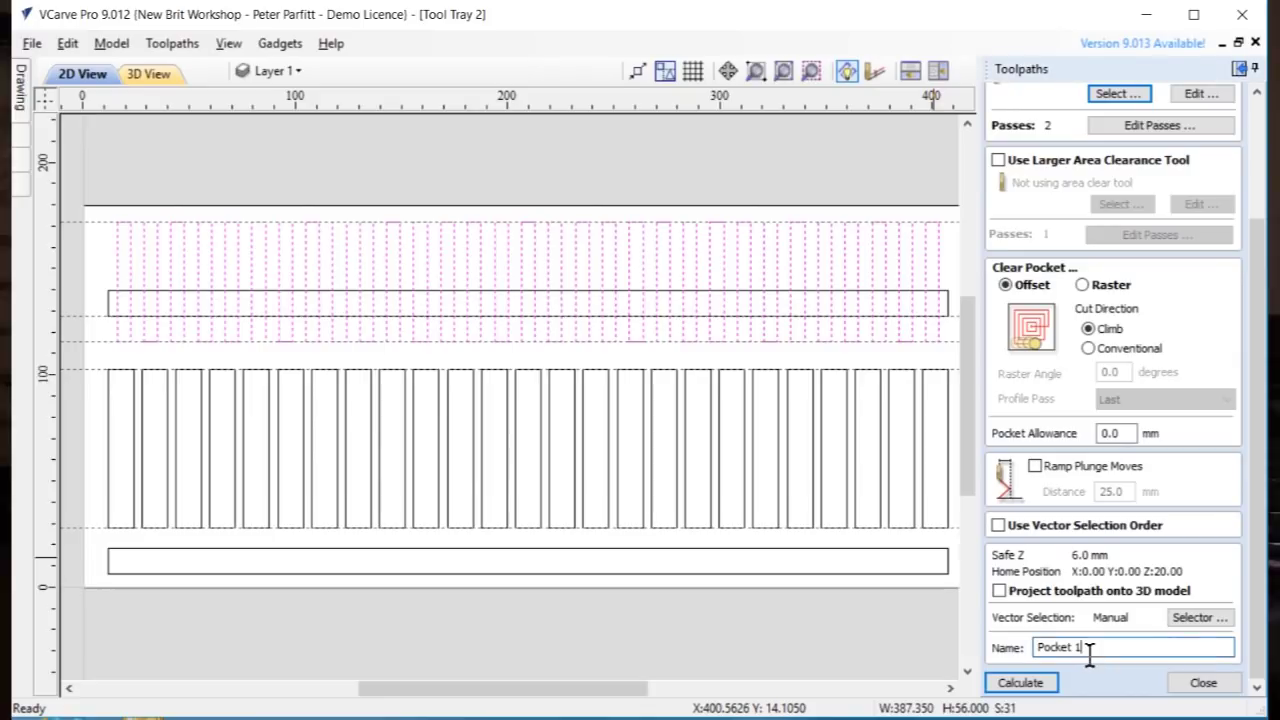
drag(1100, 647, 1015, 658)
text(Ball Nose 635)
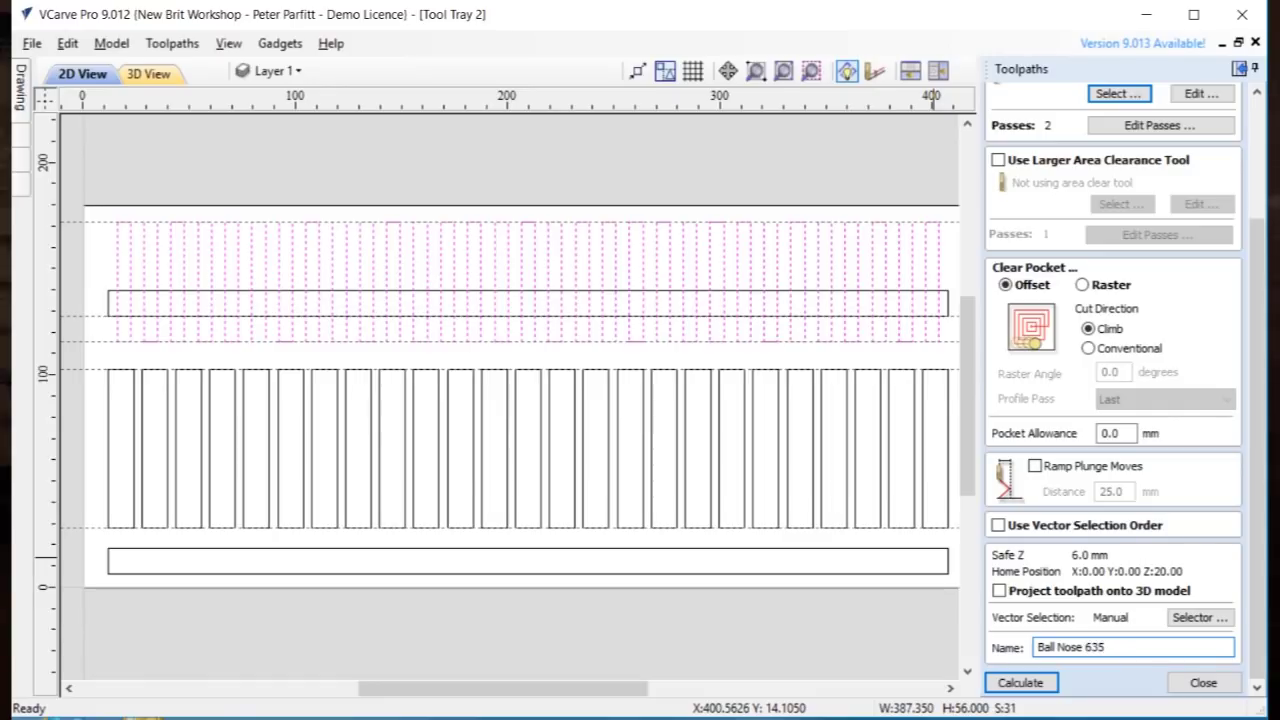
click(1049, 682)
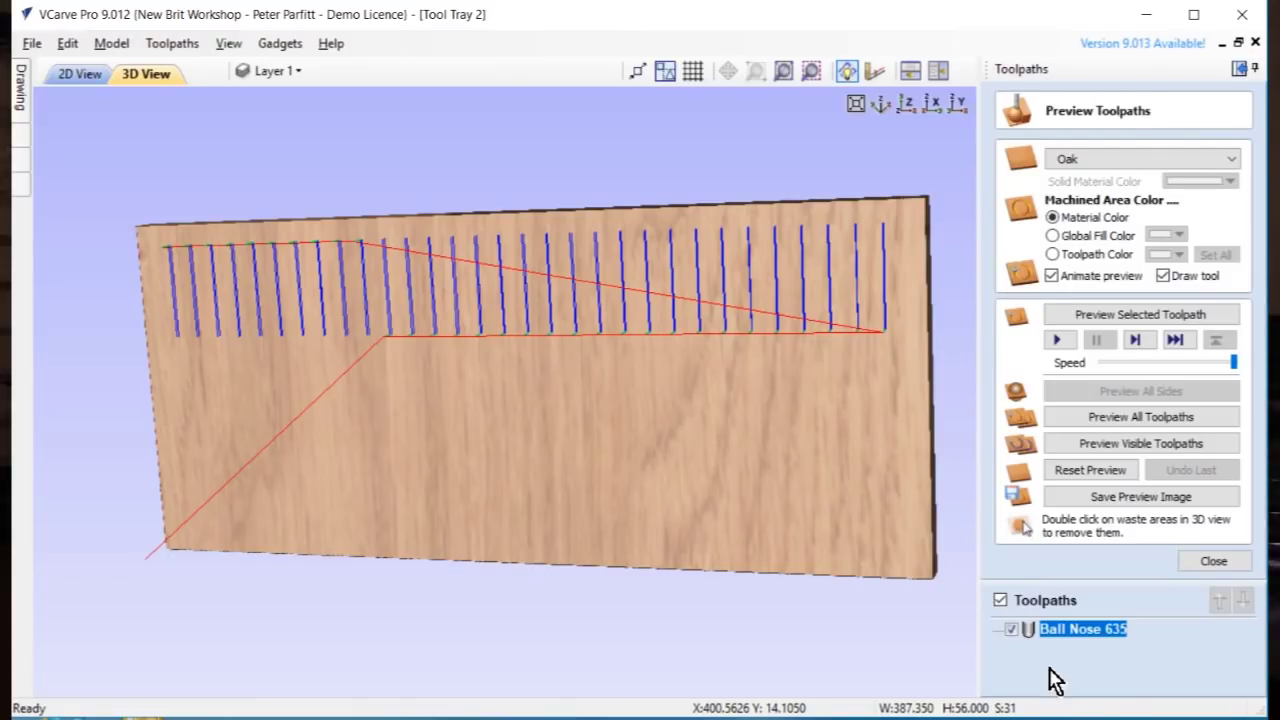
Preview all toolpaths, rotate the view to inspect the carved slots, then close the preview
click(1099, 419)
drag(885, 437, 855, 441)
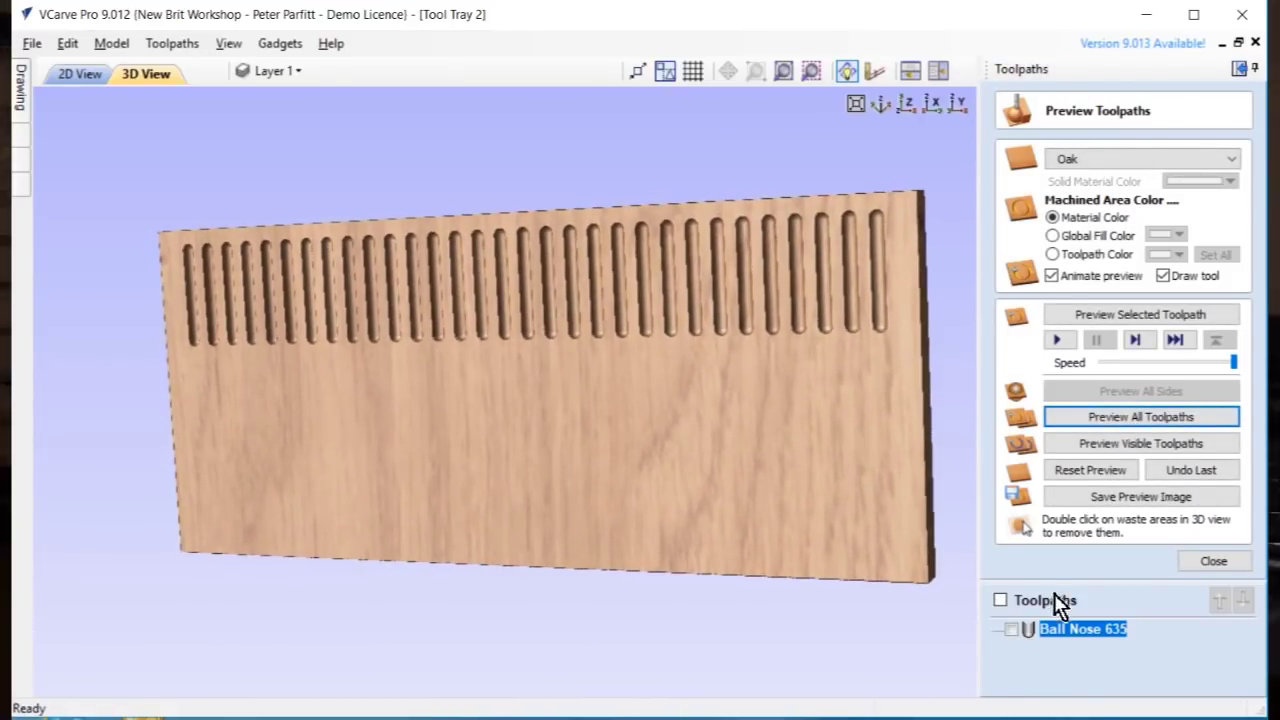
click(1215, 562)
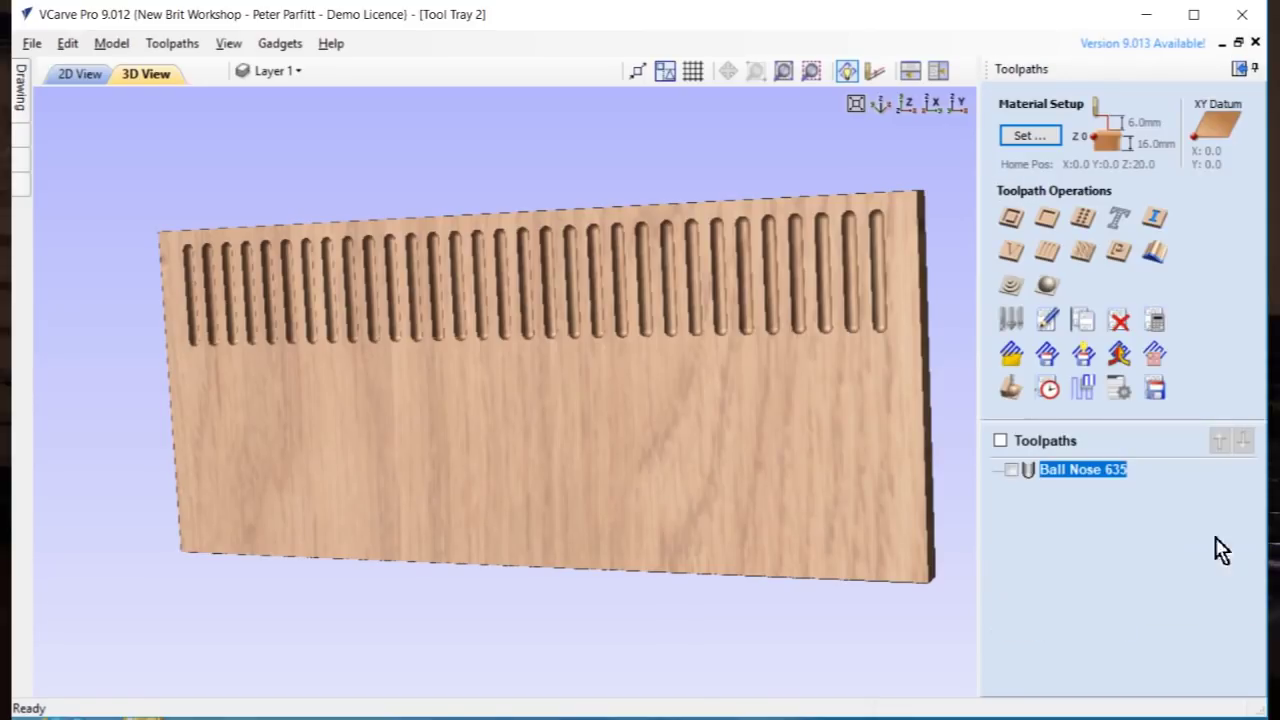
Save the Ball Nose 635 toolpath as Ball Nose 635.gcode for X-Carve (mm)
click(1155, 391)
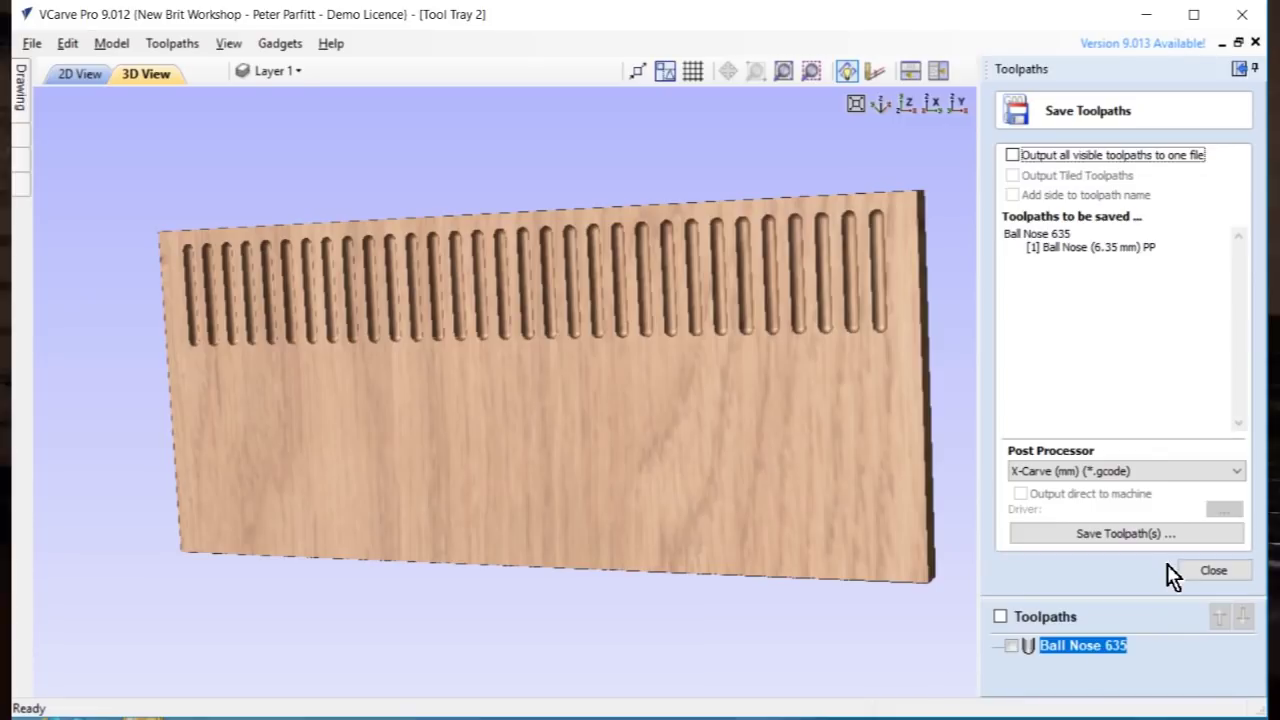
click(1164, 535)
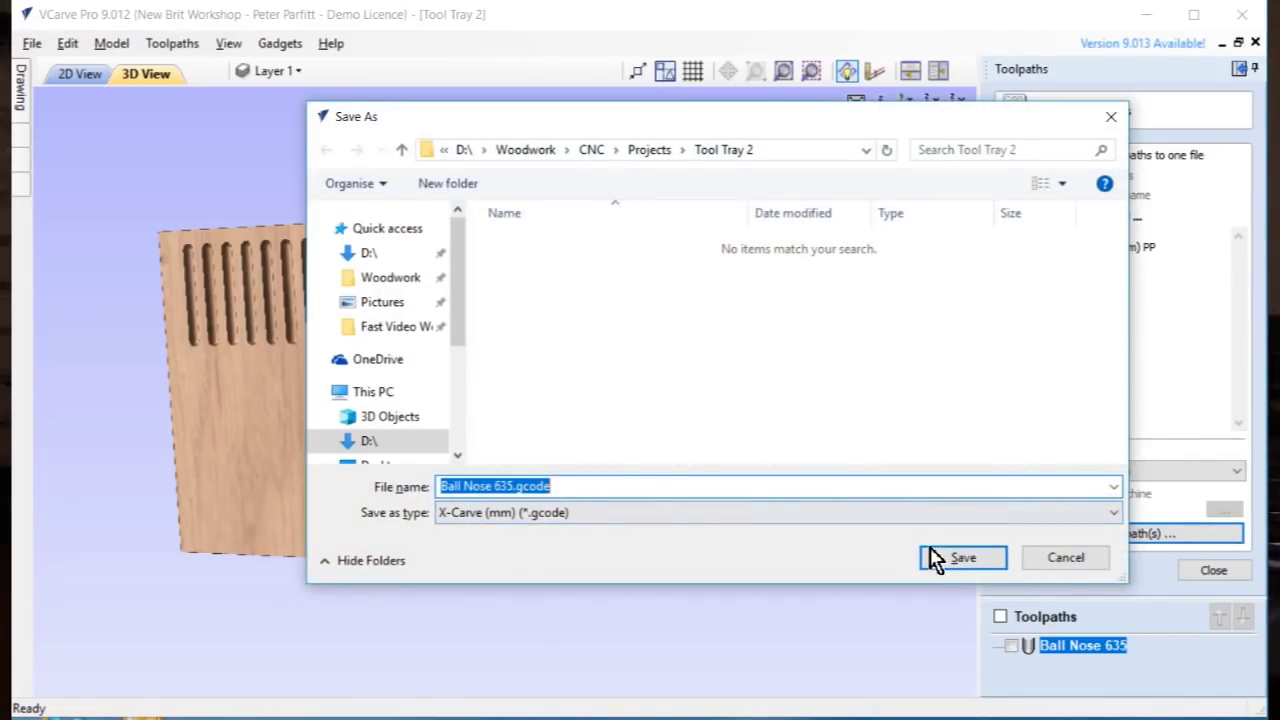
click(994, 559)
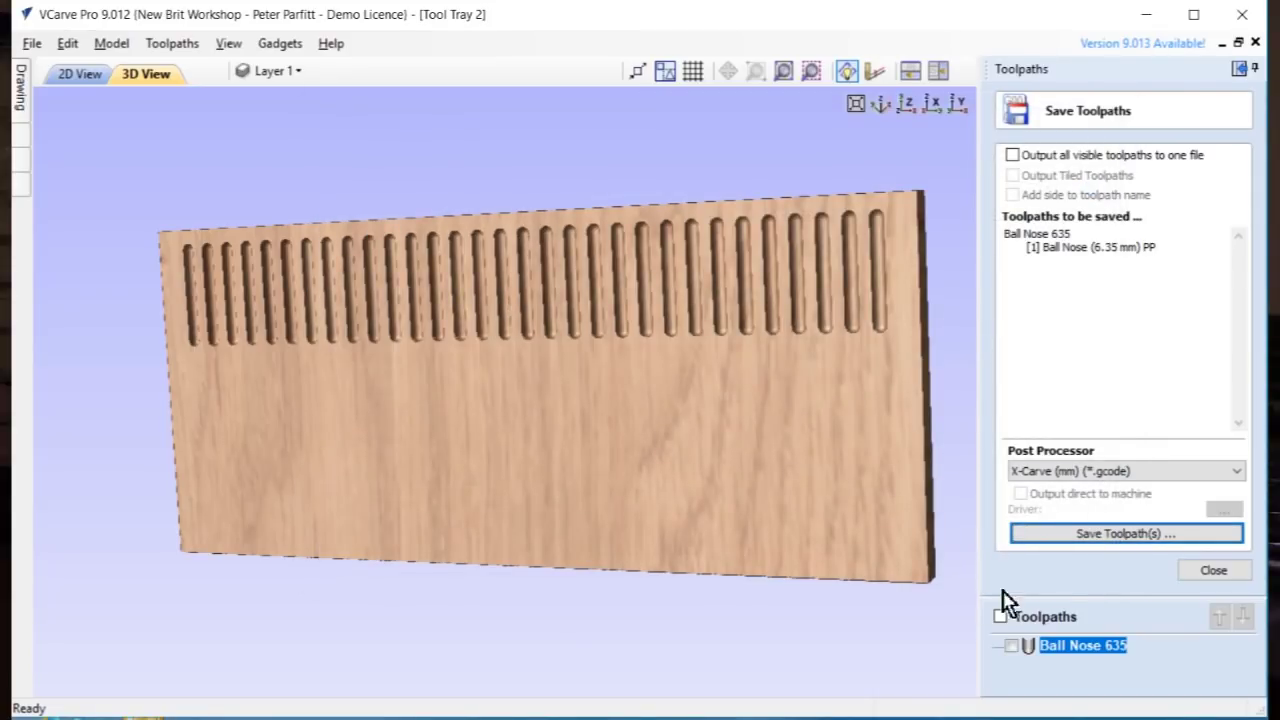
click(1187, 571)
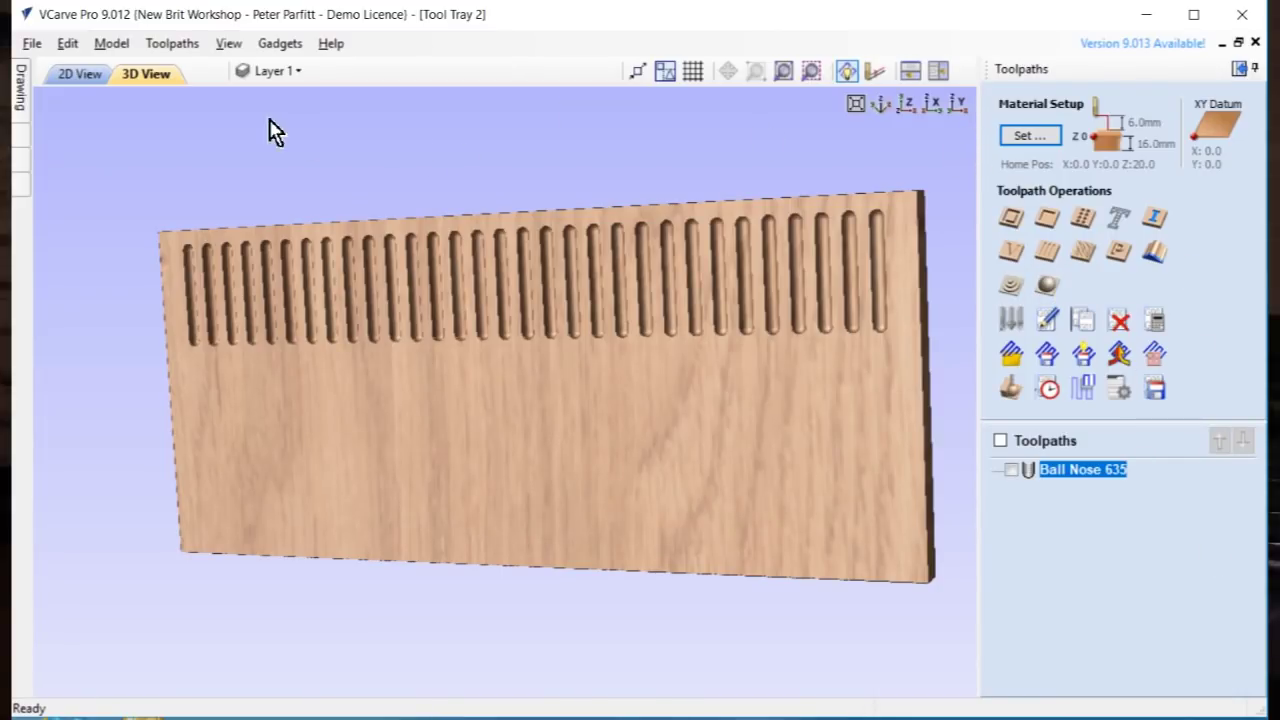
Return to the 2D view, clear the selection and box-select the lower row of wide rectangles
click(90, 75)
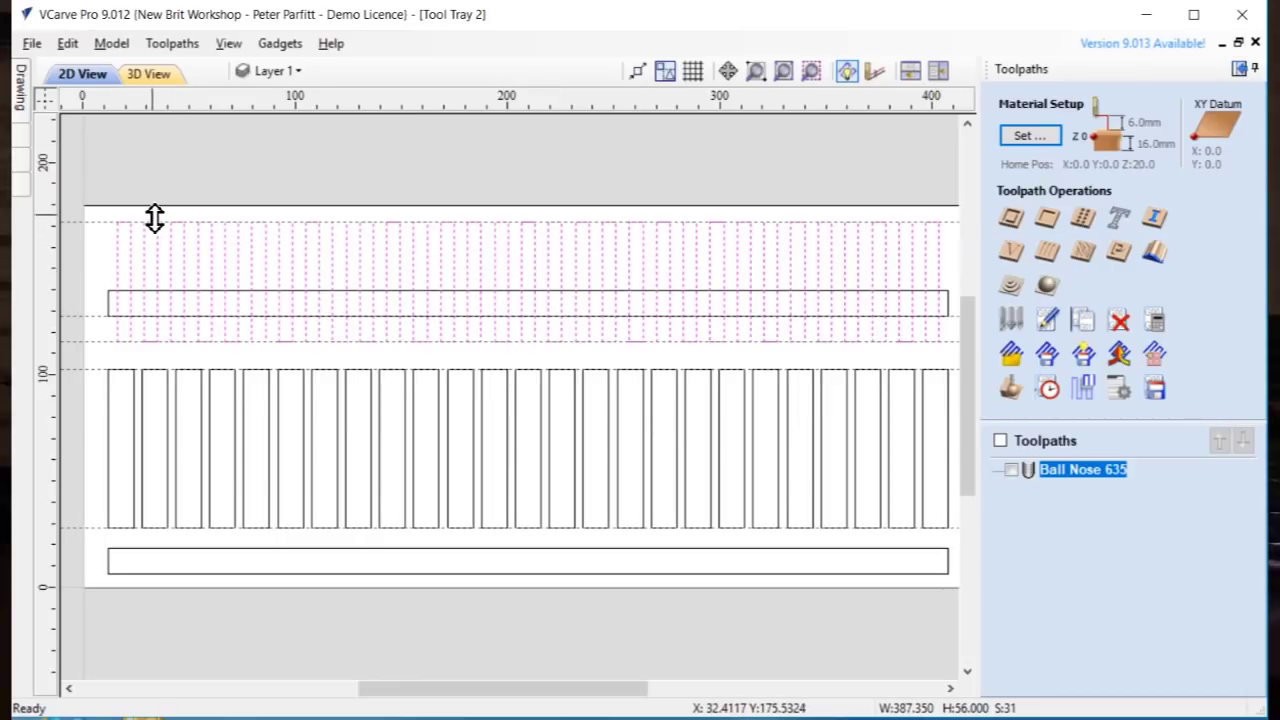
key(Escape)
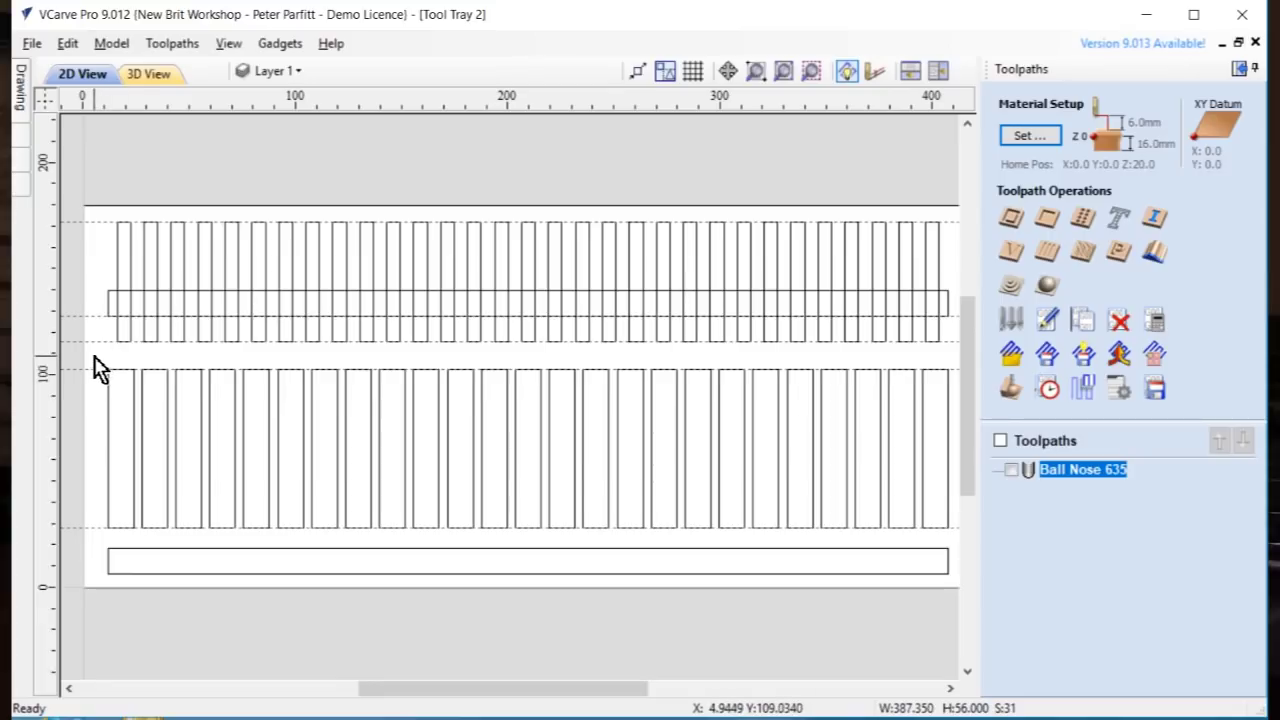
drag(130, 378, 957, 540)
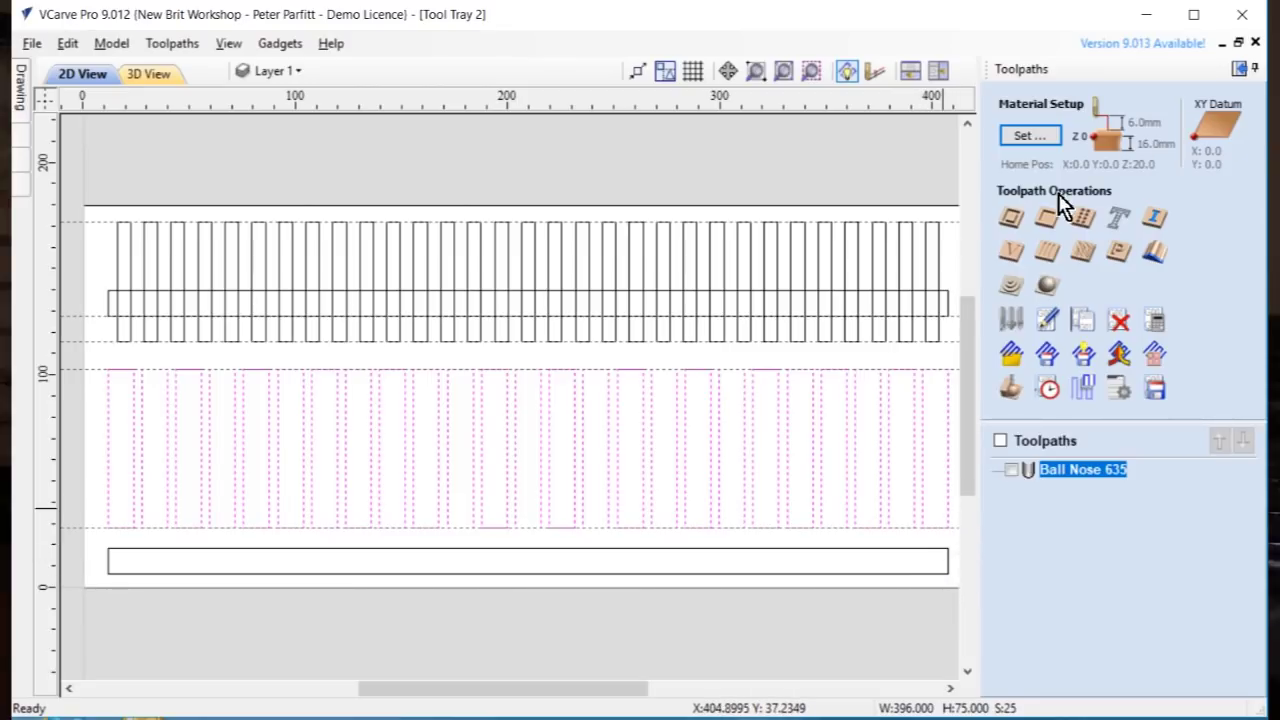
Start a pocket toolpath for the wide slots using the Ball Nose (9.5 mm) PP cutter
click(1050, 217)
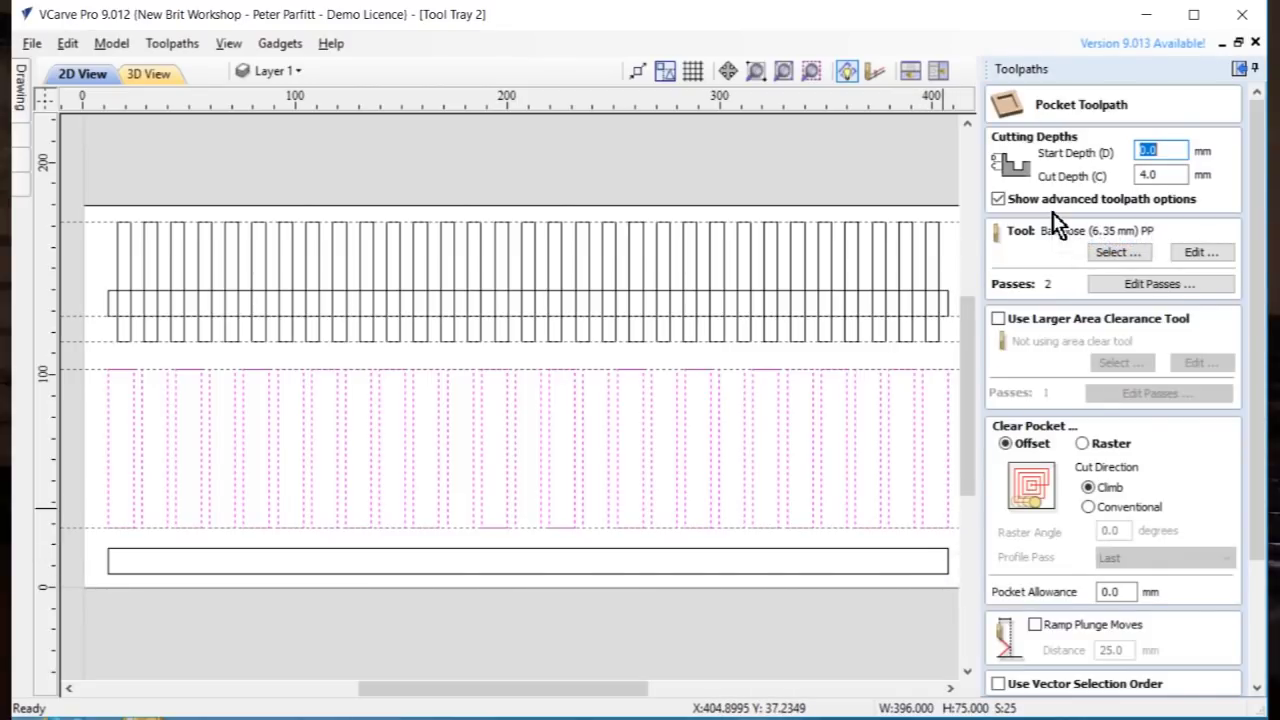
click(1131, 253)
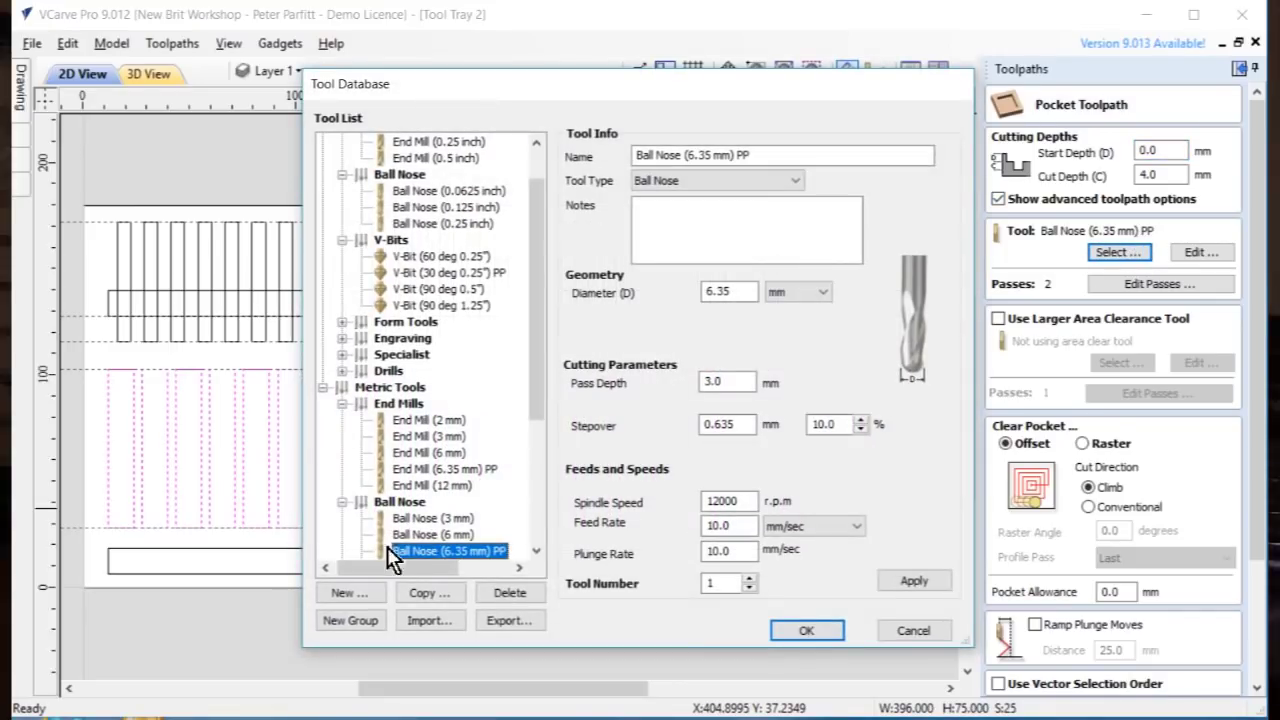
click(536, 550)
click(536, 550)
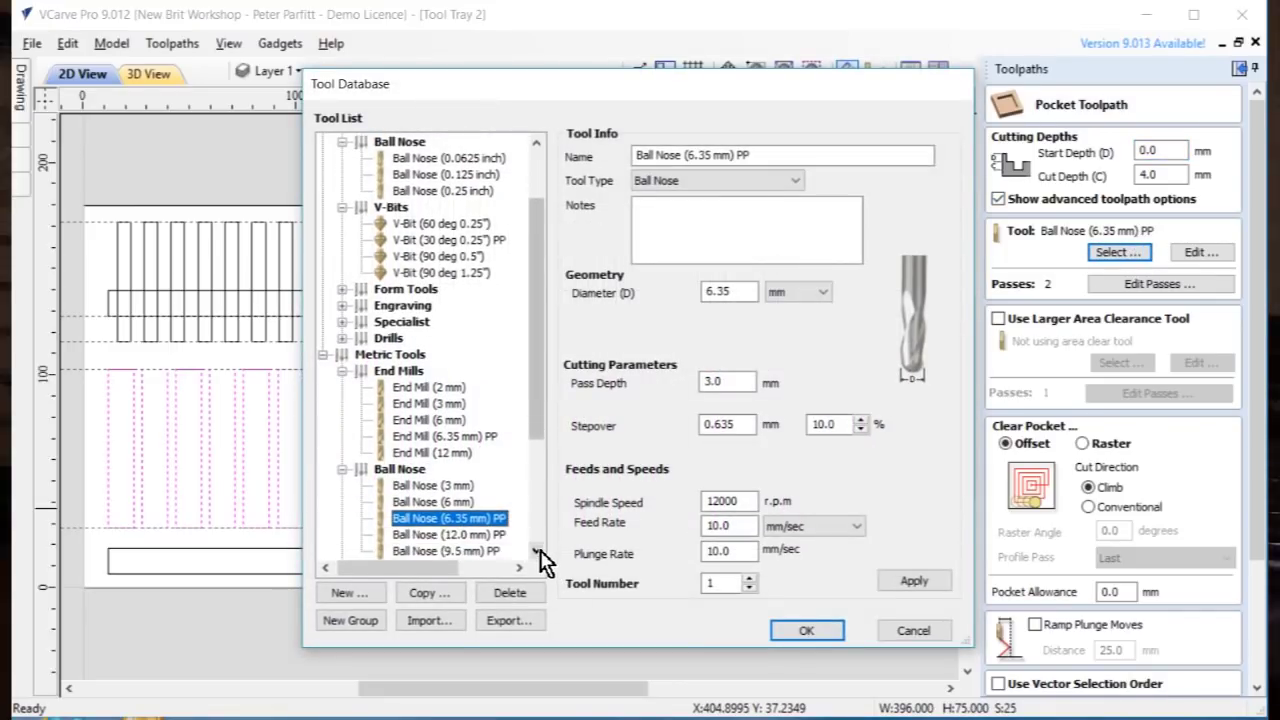
click(536, 550)
click(456, 535)
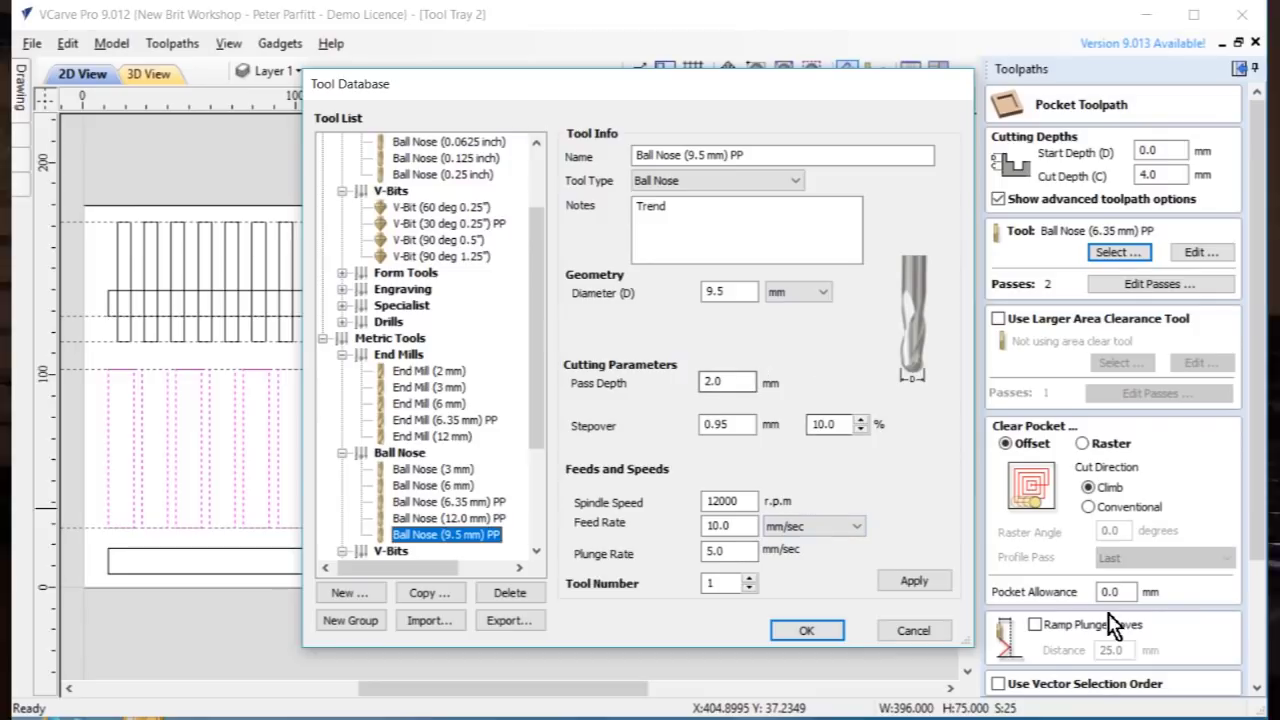
click(797, 631)
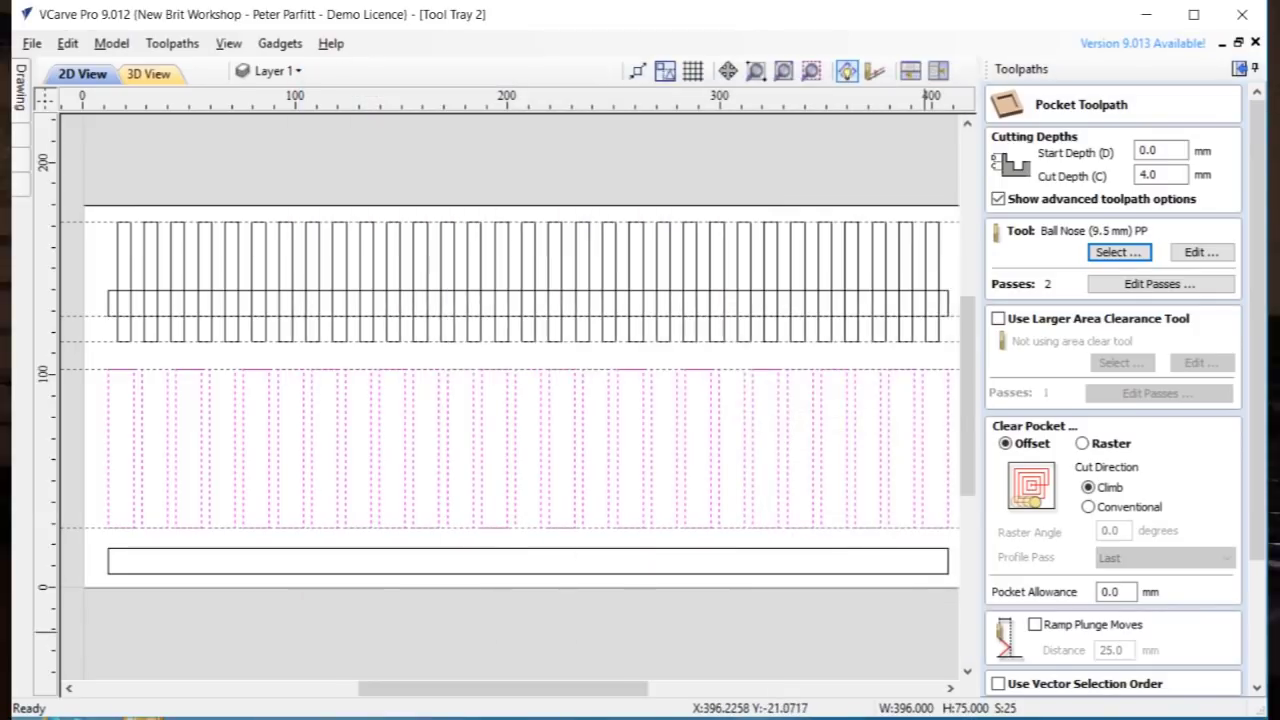
Set the cut depth to 5, name the toolpath wide slots 95 and calculate it
click(1156, 177)
drag(1161, 175, 1124, 176)
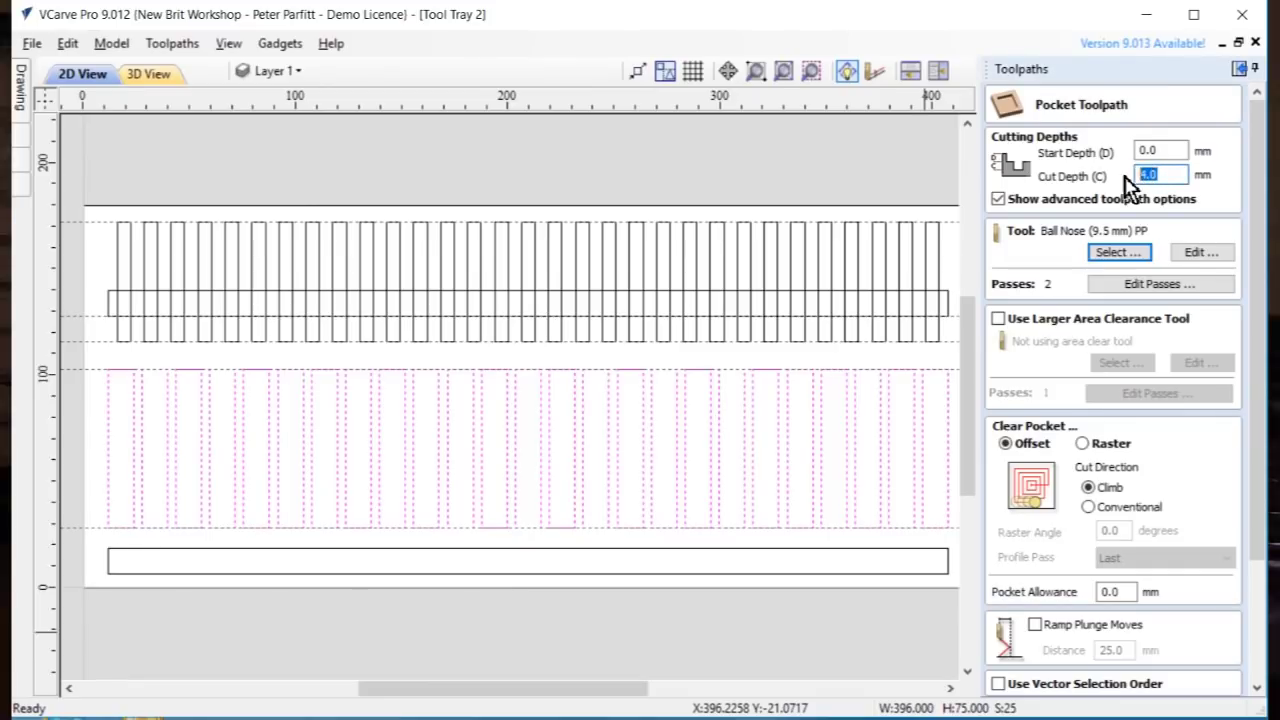
text(5)
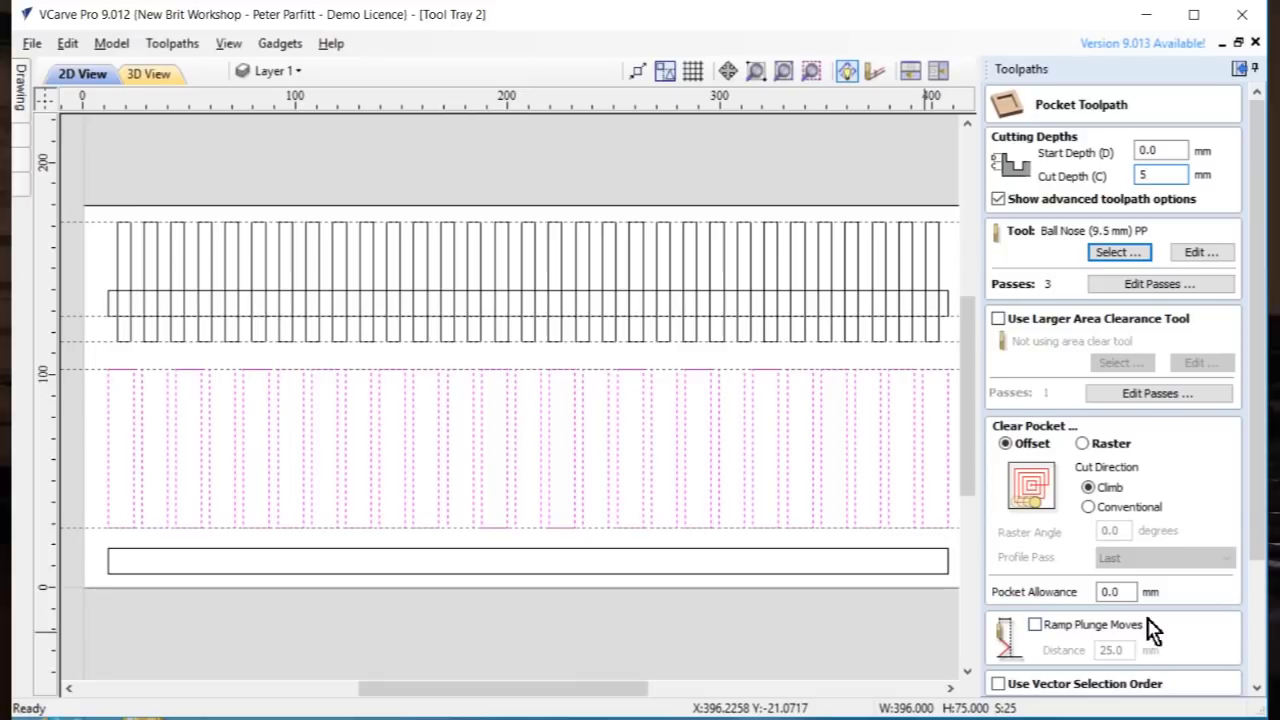
scroll(1168, 510, down, 5)
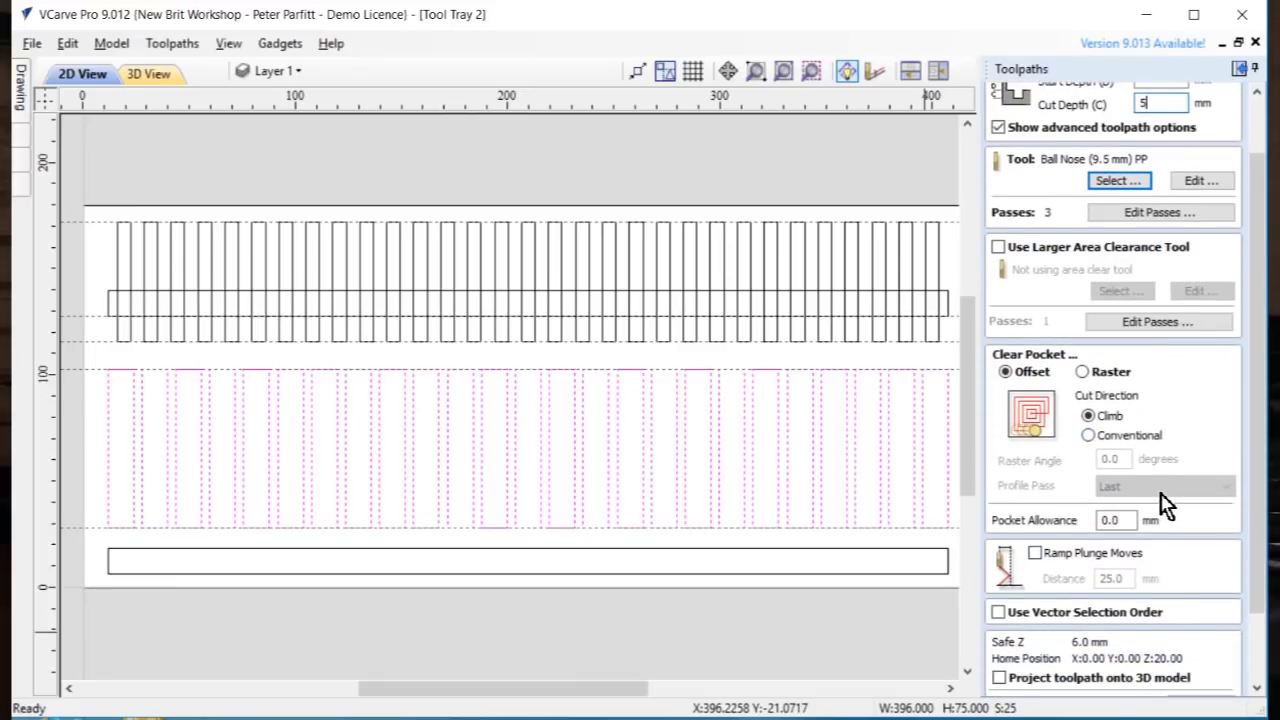
scroll(1163, 484, down, 1)
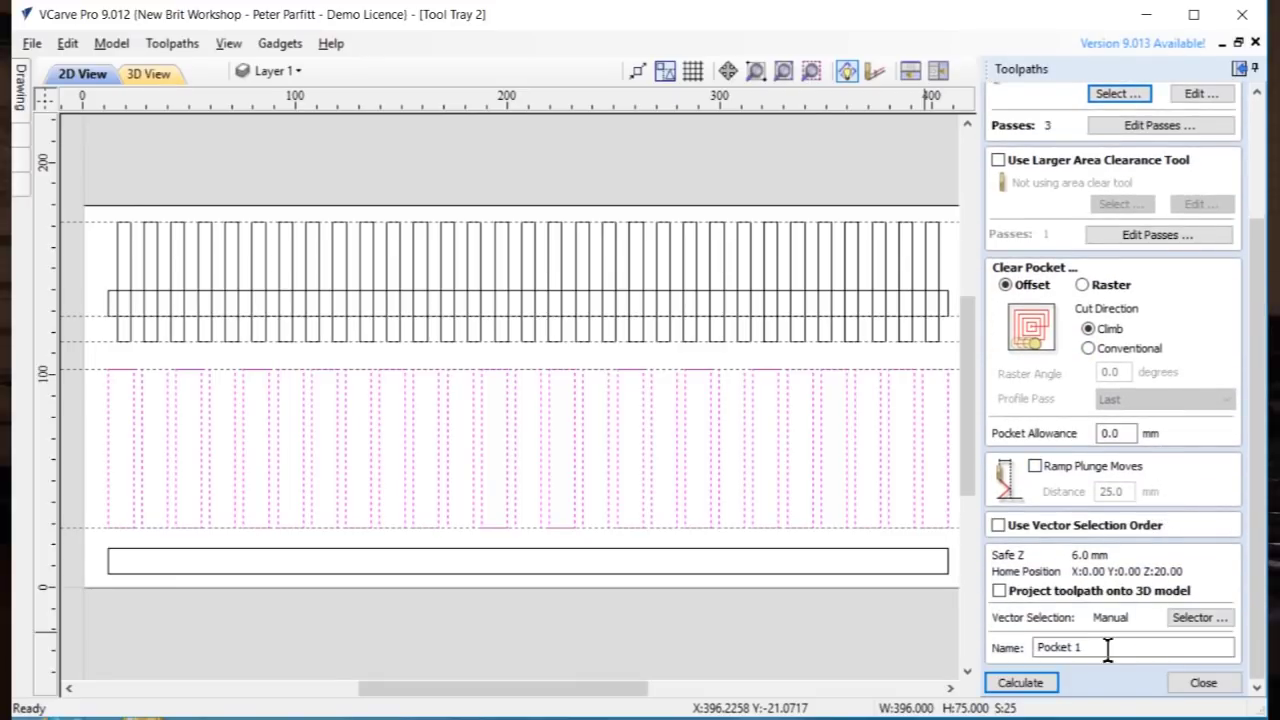
drag(1105, 649, 969, 651)
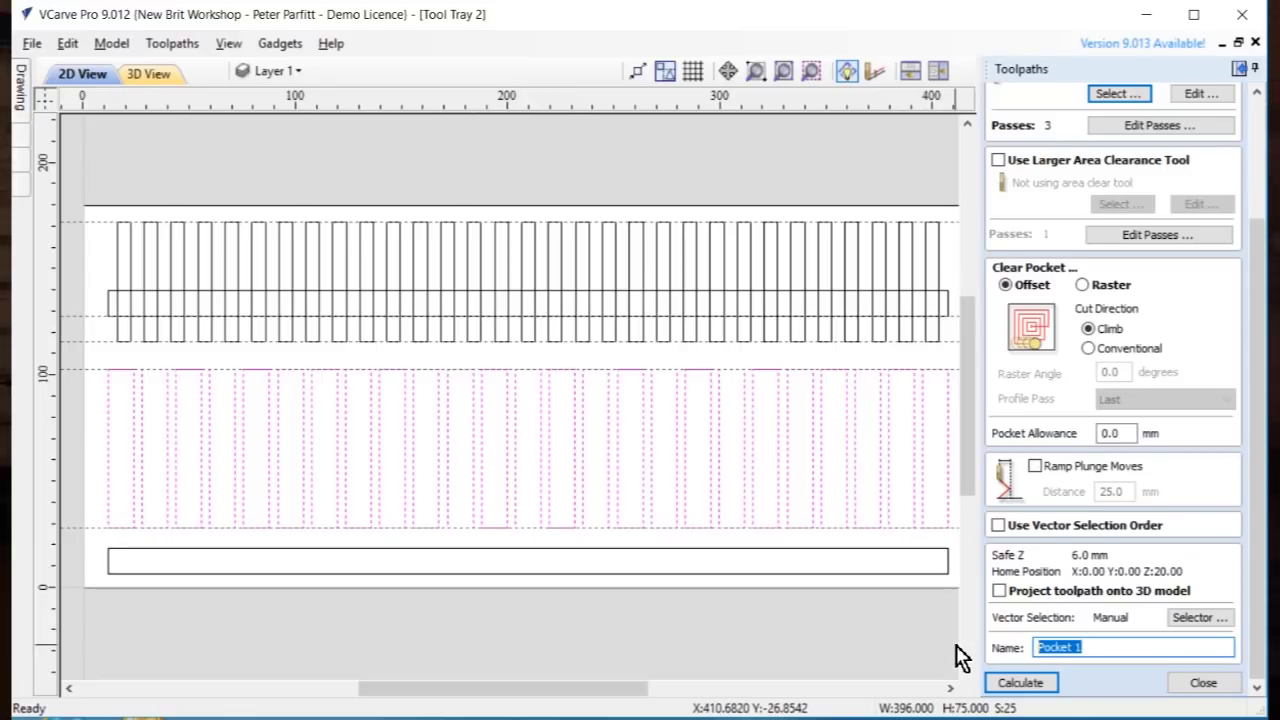
text(wide slots)
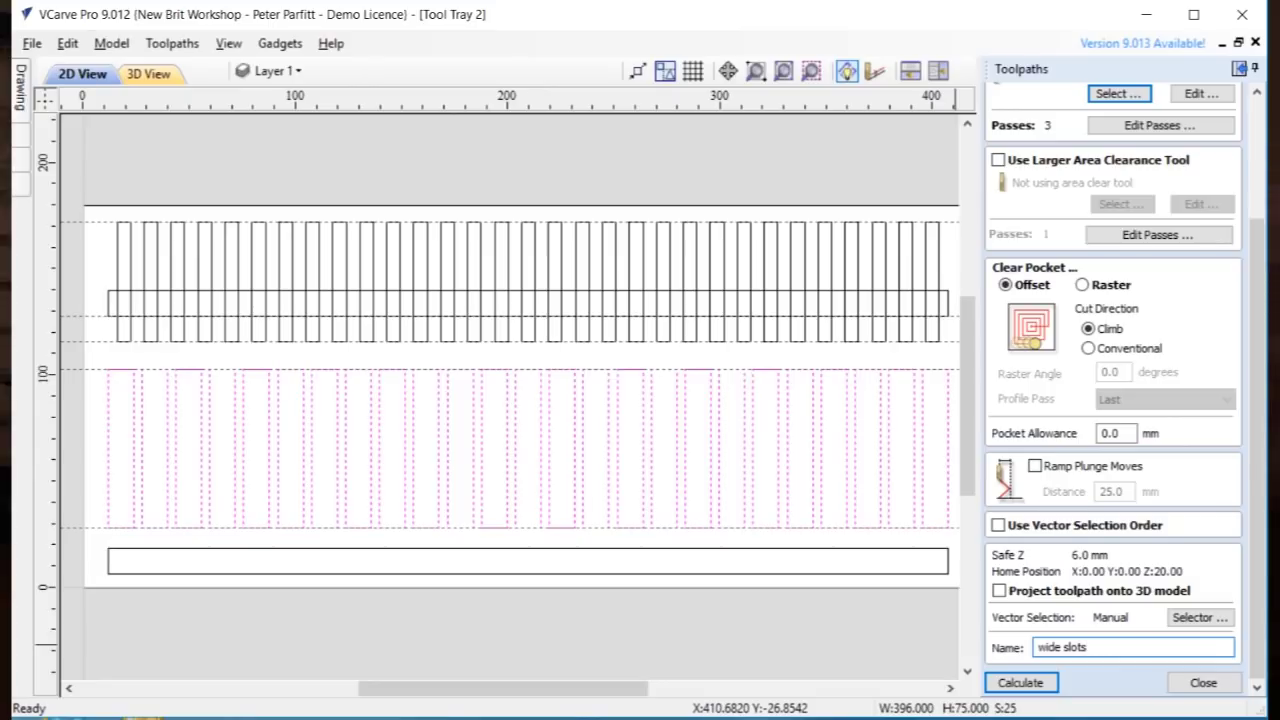
text( 95)
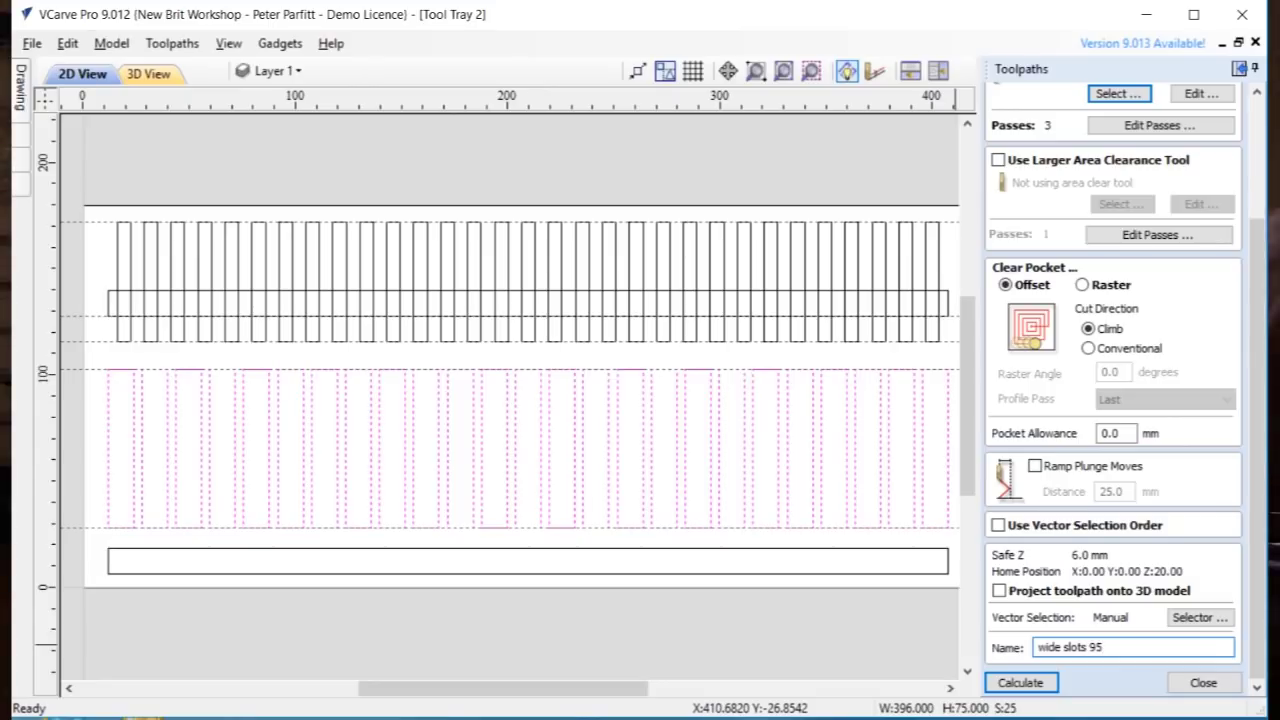
click(1022, 685)
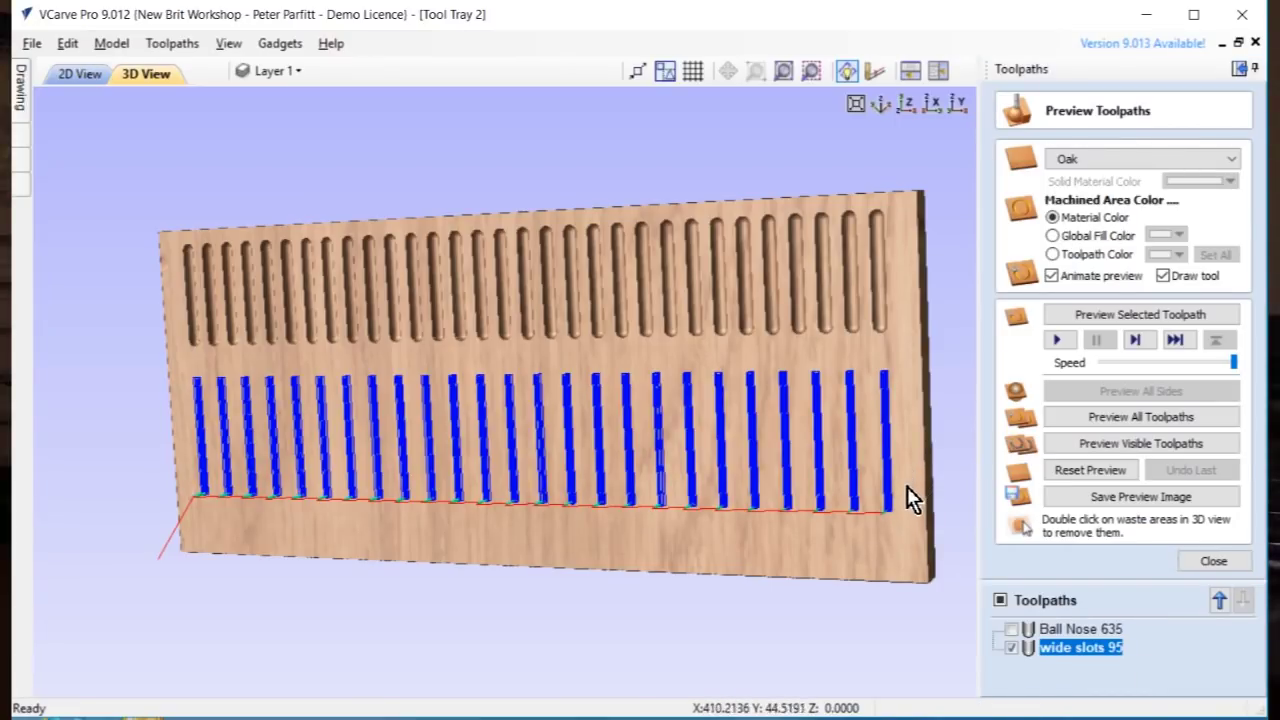
Preview all toolpaths on the 3D board to check the wide slots are cut below the narrow ones
click(1162, 416)
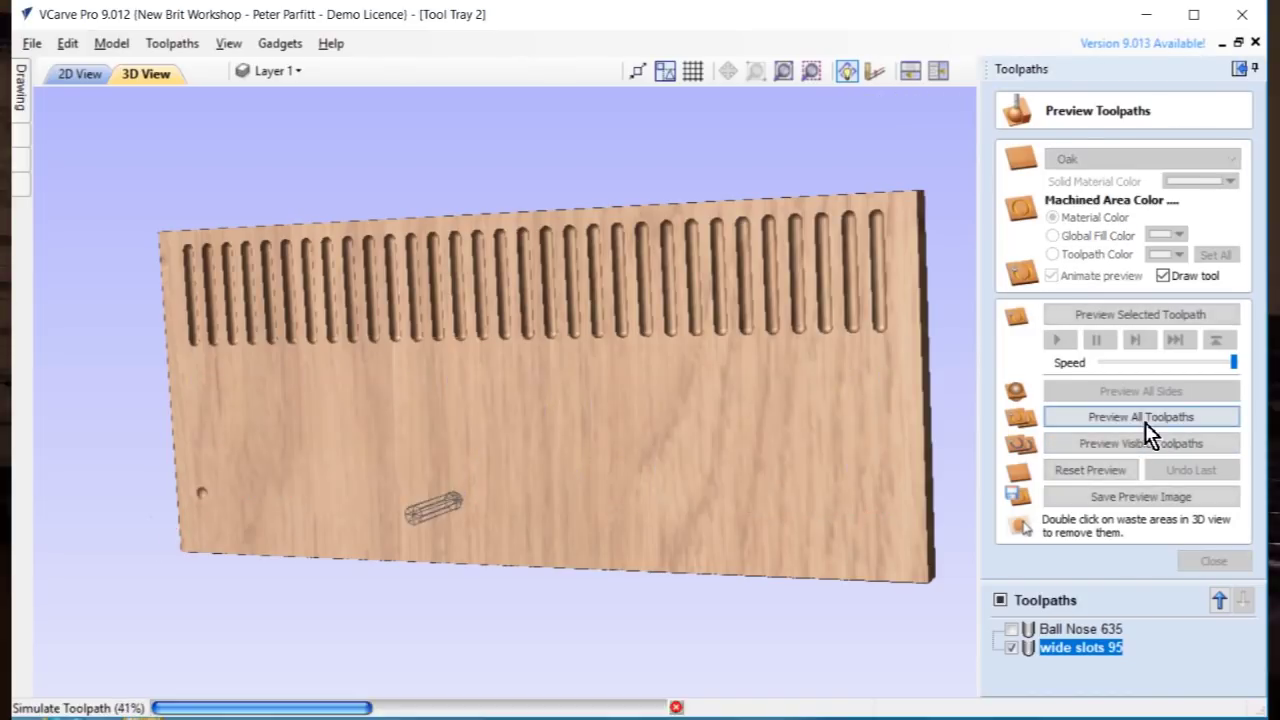
mouse_move(905, 474)
mouse_down()
mouse_move(737, 531)
mouse_move(749, 503)
mouse_move(897, 477)
mouse_up()
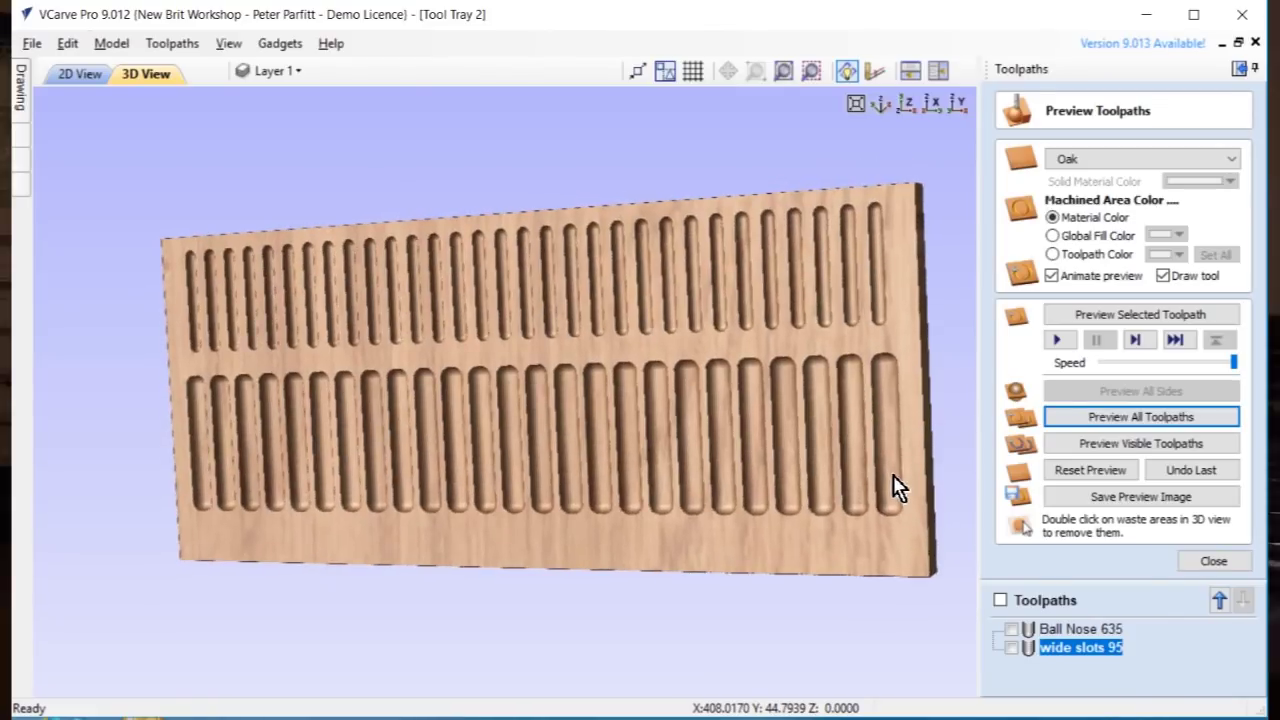
drag(893, 476, 877, 511)
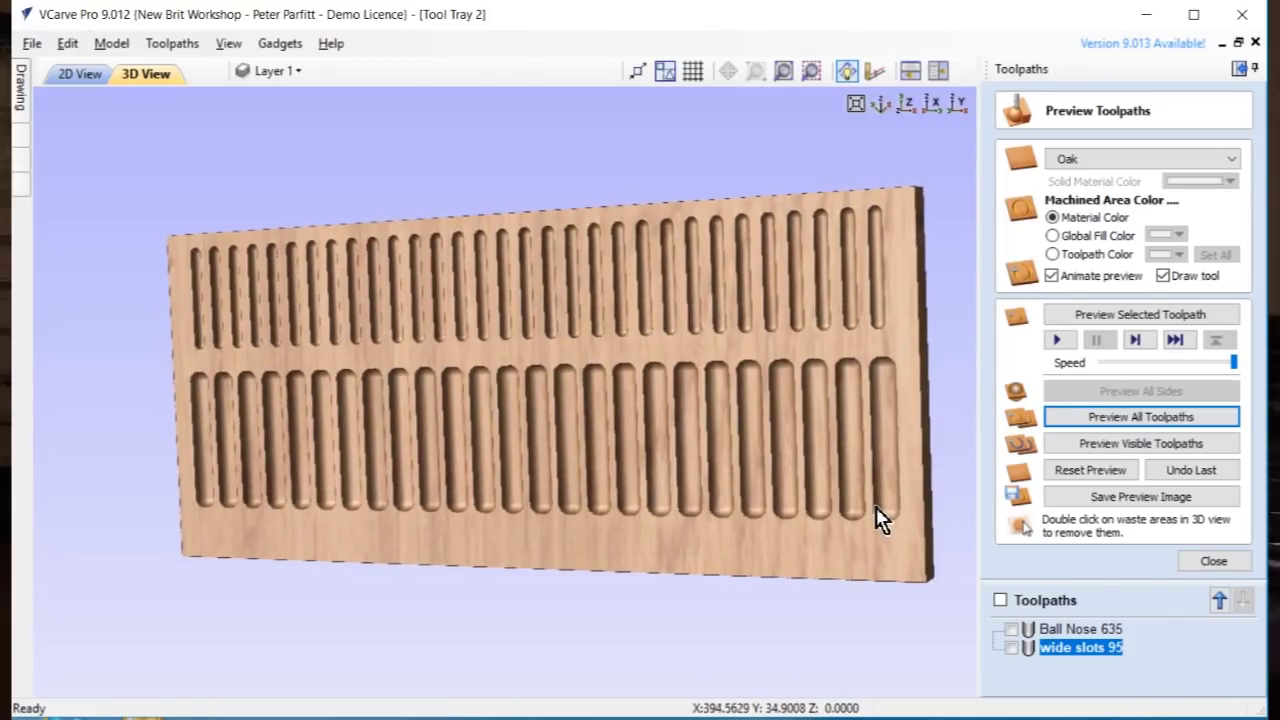
click(1210, 562)
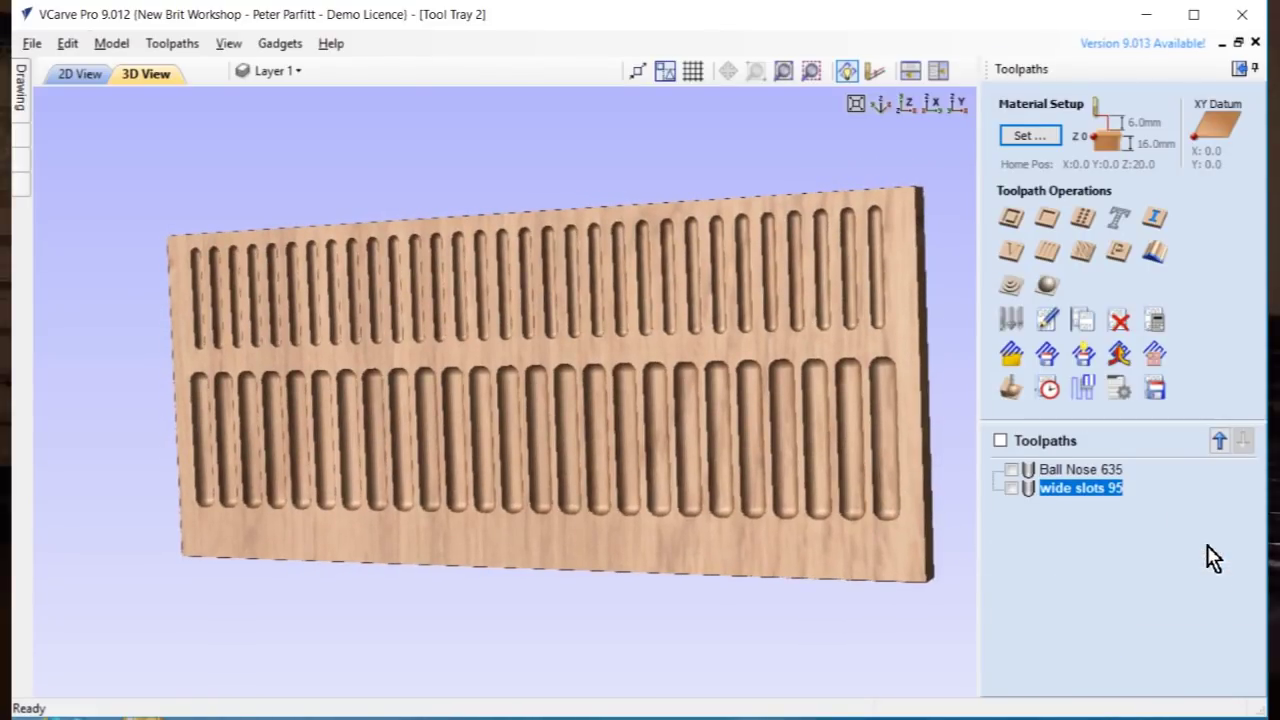
Save the wide slots 95 toolpath as wide slots 95.gcode
click(1157, 390)
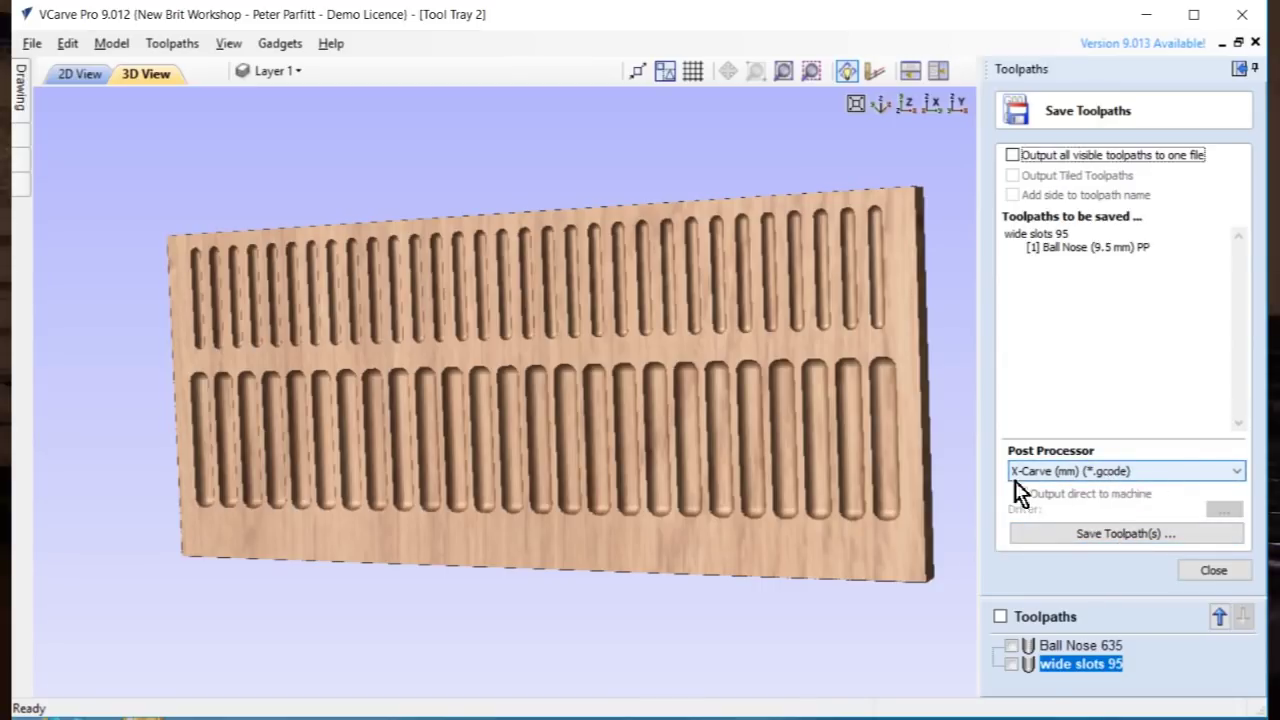
click(1153, 534)
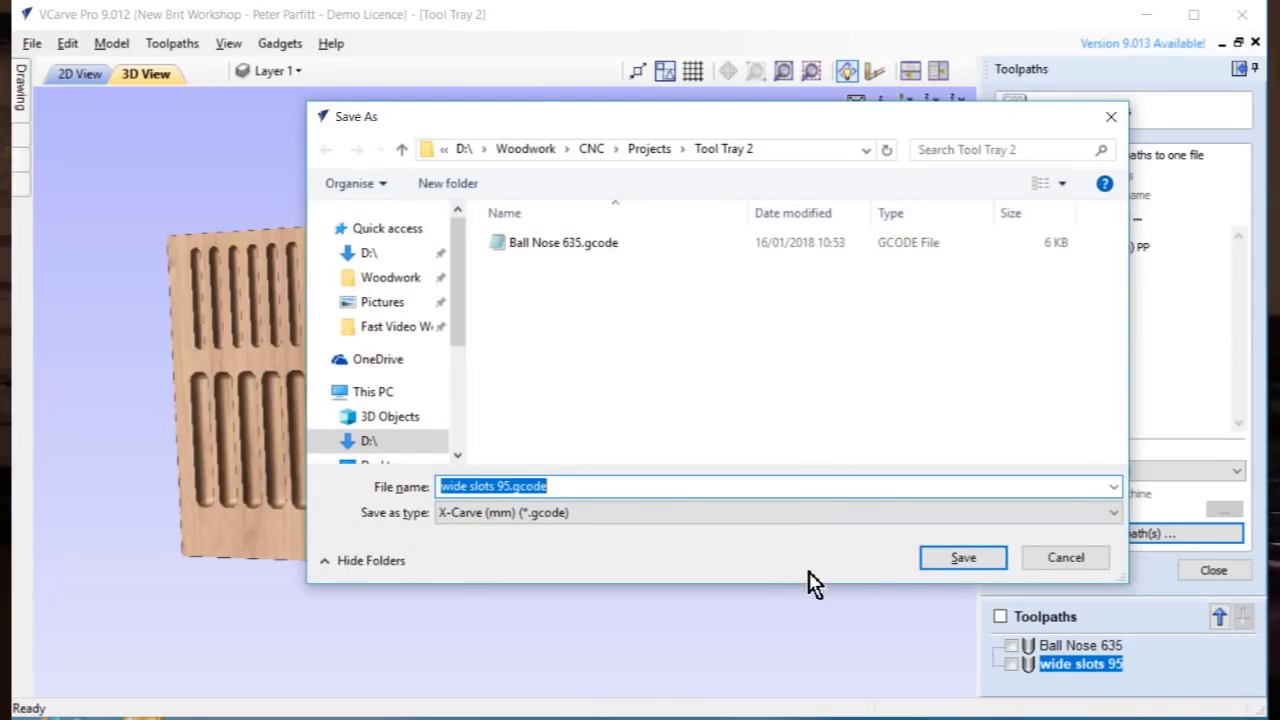
click(940, 566)
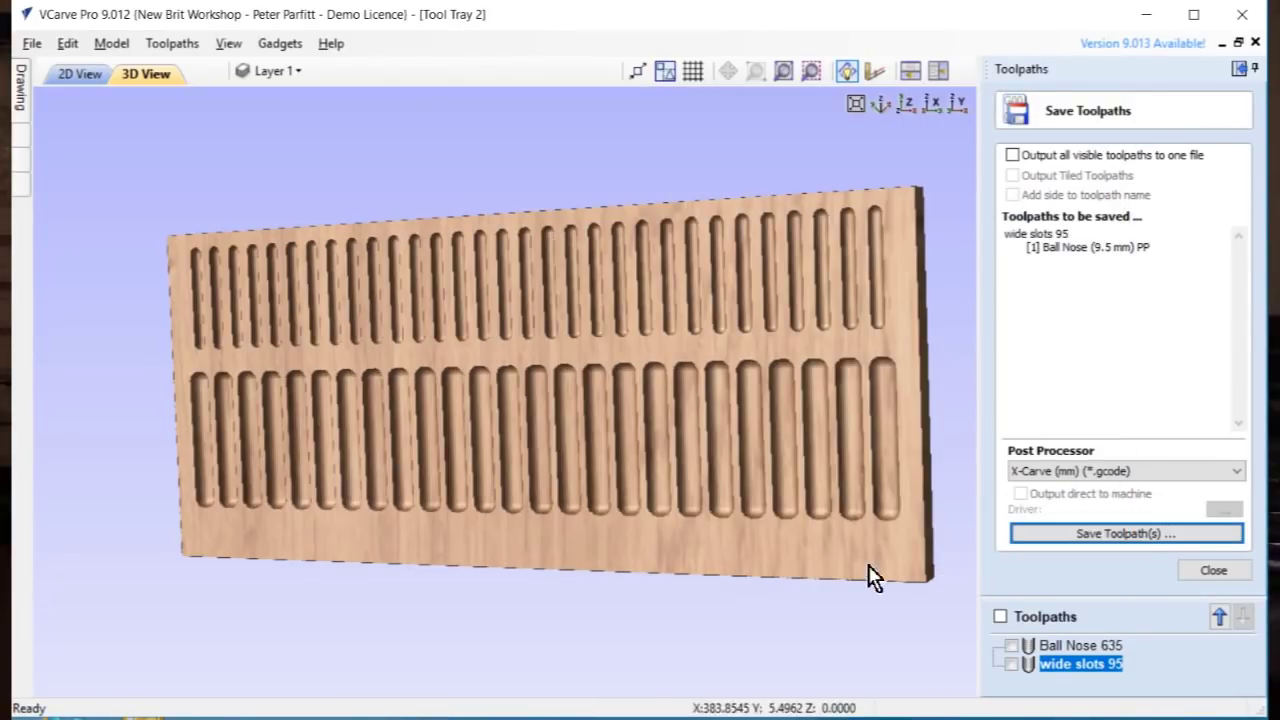
click(1230, 574)
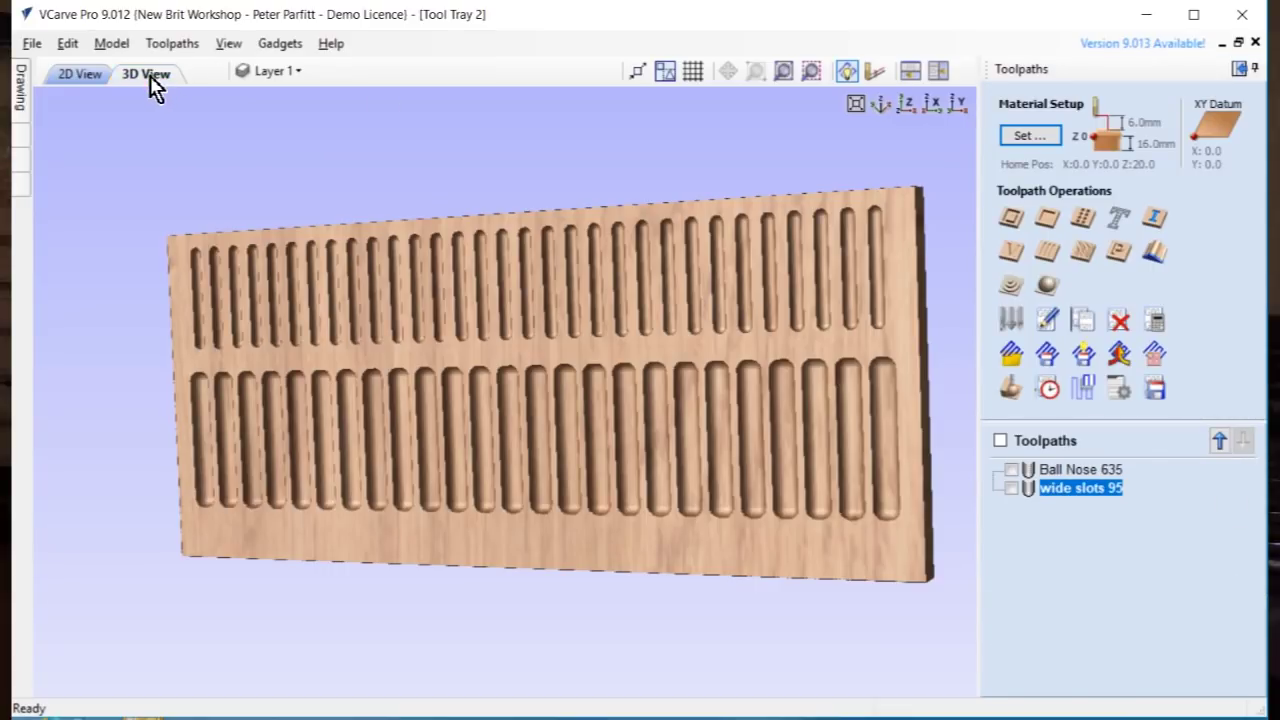
In the 2D view, select both long horizontal rectangles
click(102, 74)
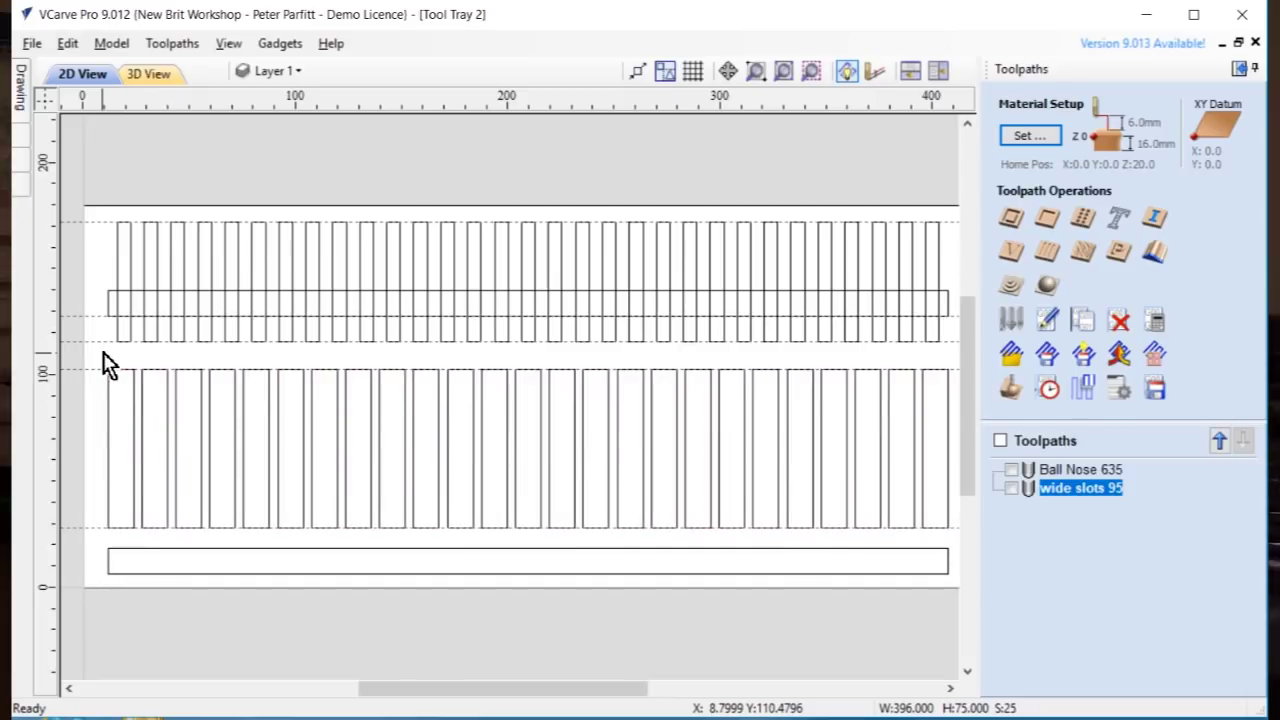
click(140, 291)
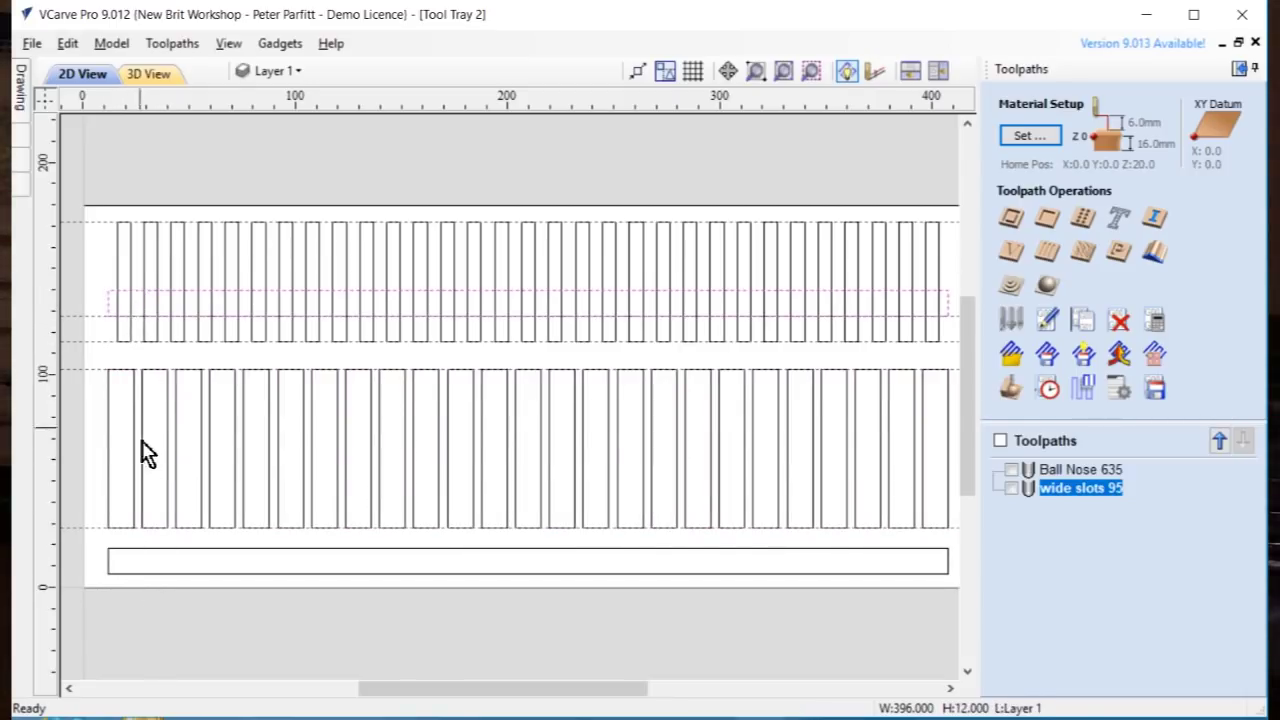
shift+click(142, 550)
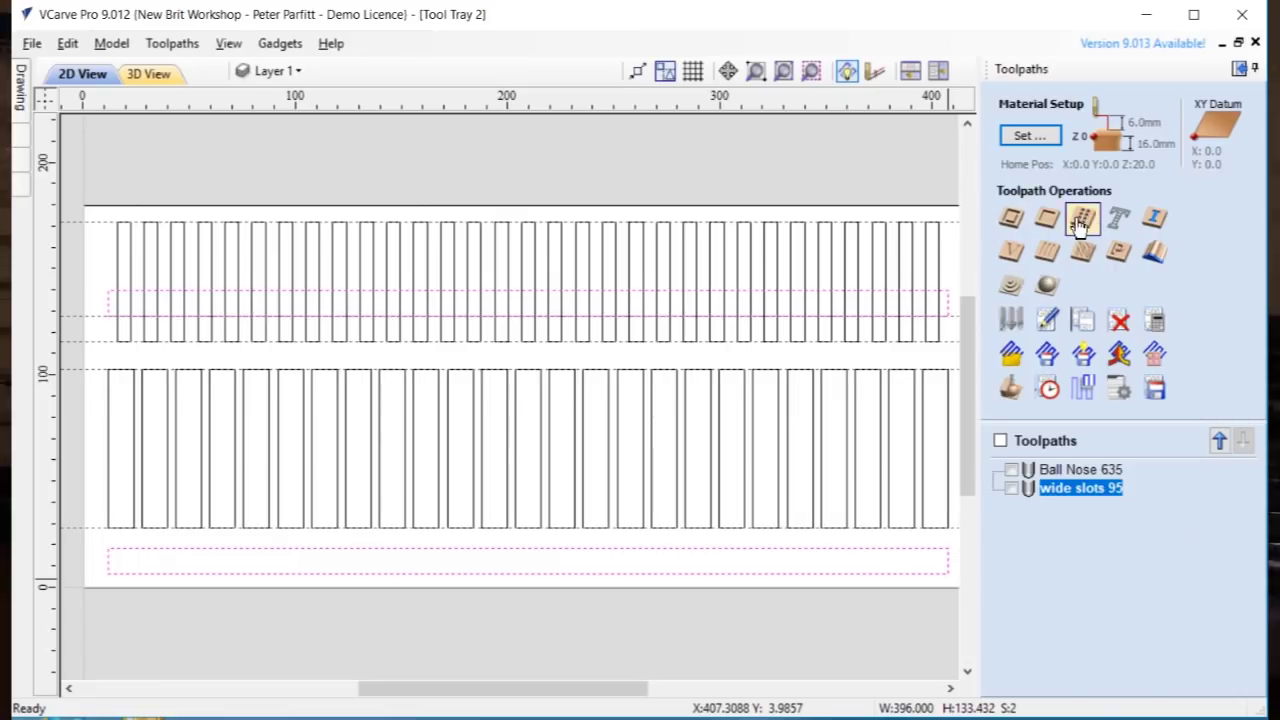
Create and calculate a pocket toolpath named 'Long slots 95' for the selected rectangles
click(1047, 220)
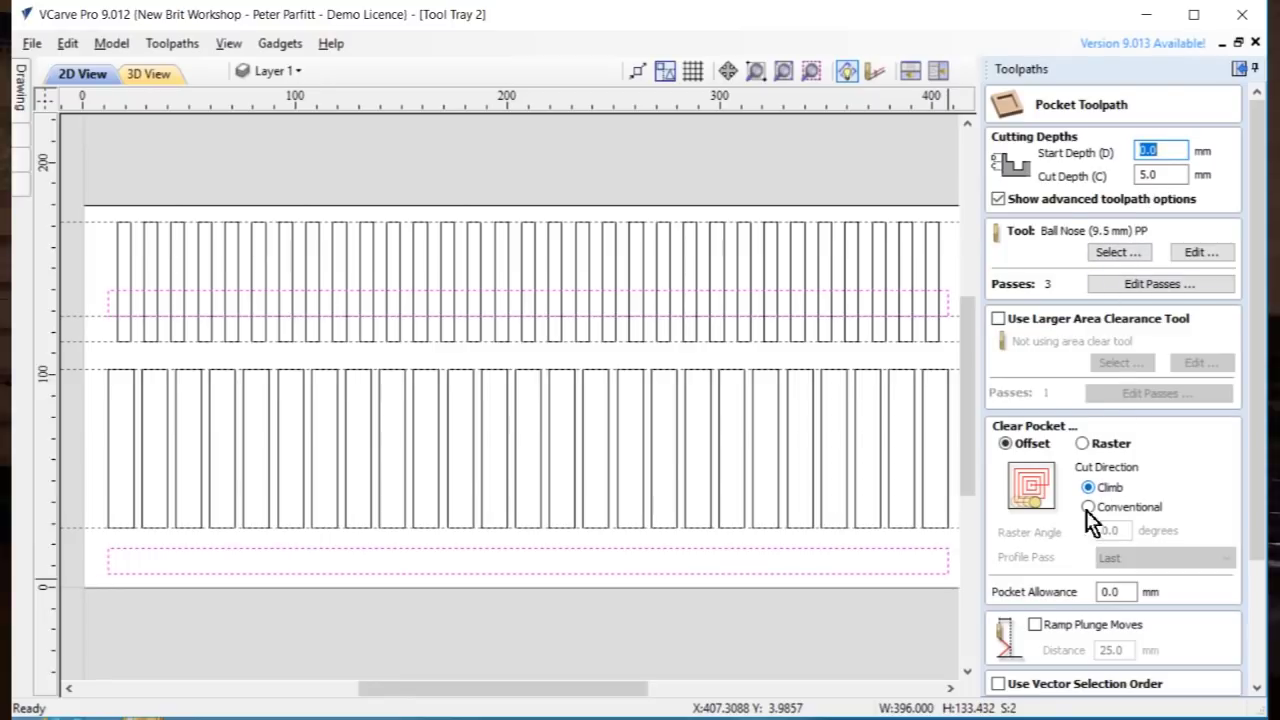
scroll(1065, 530, down, 3)
scroll(1079, 523, down, 1)
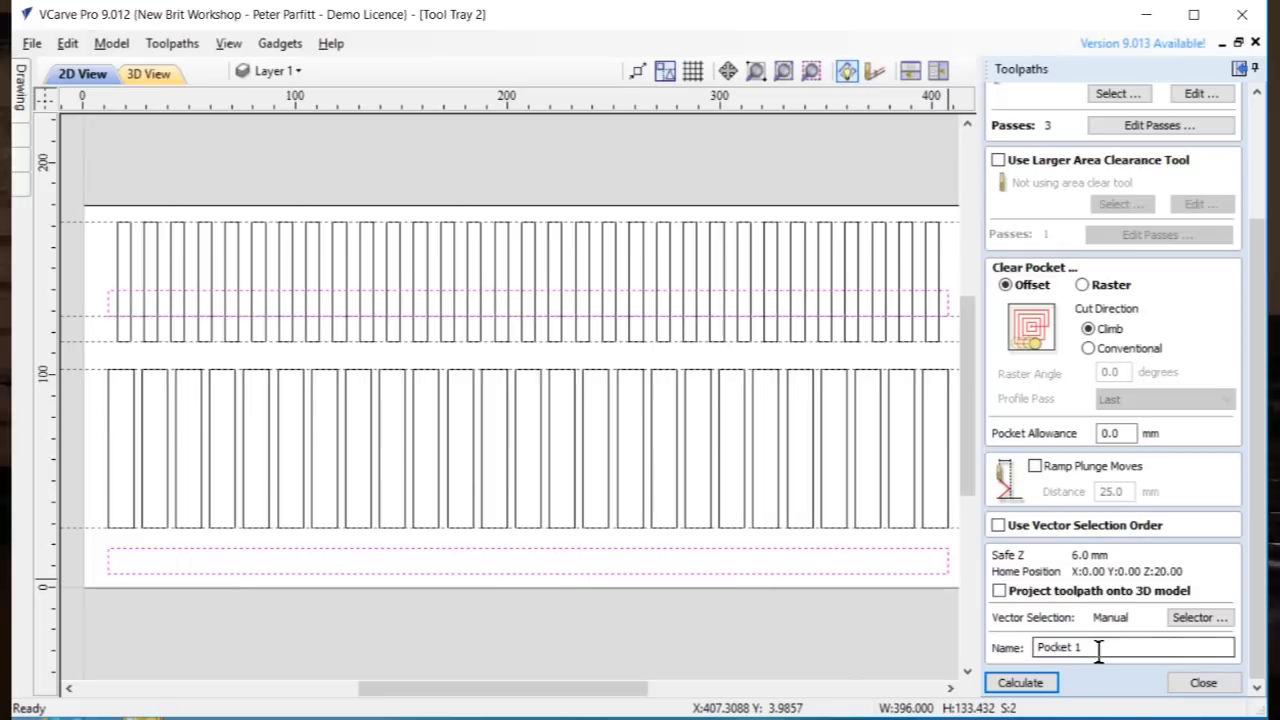
drag(1082, 647, 998, 646)
text(L)
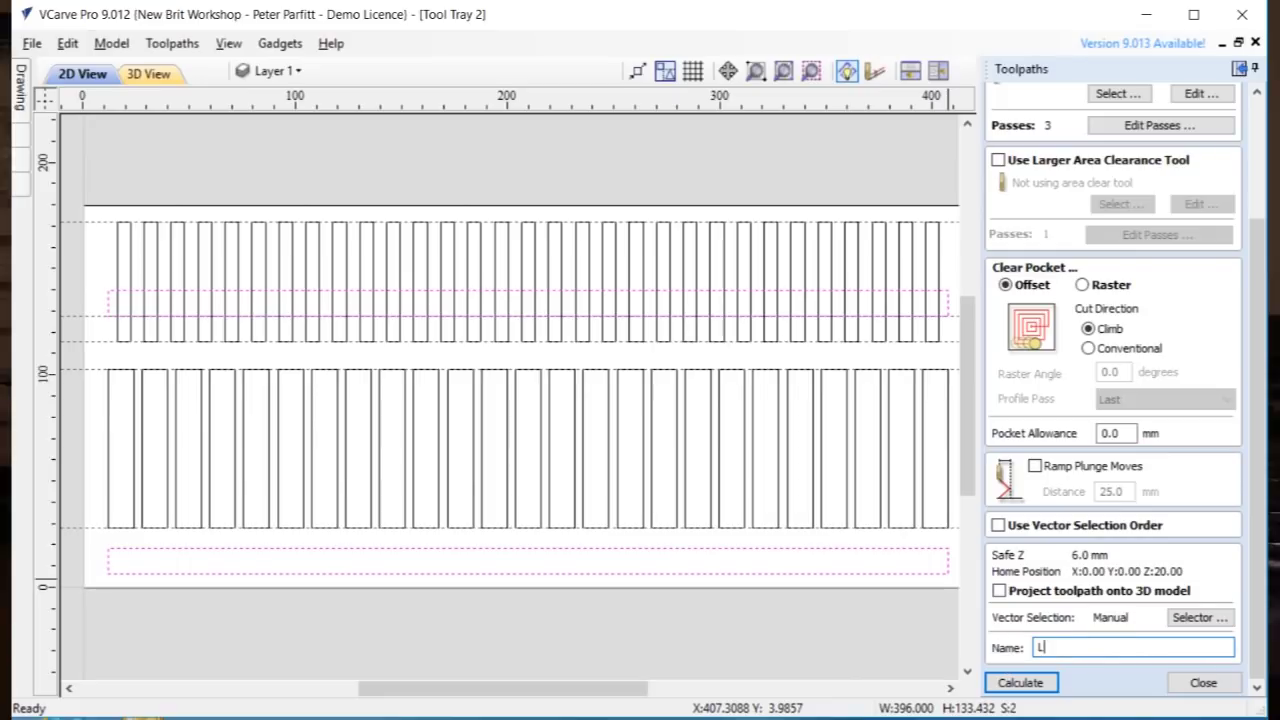
text(ong slo)
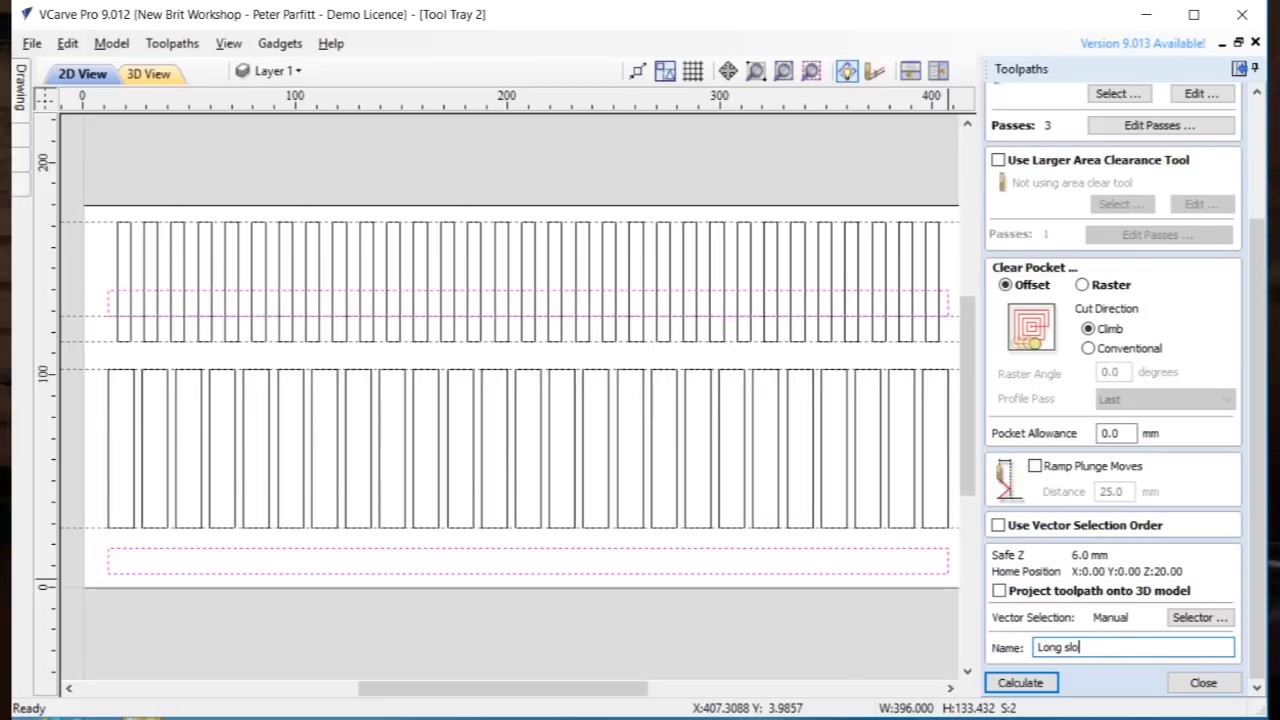
text(ts 95)
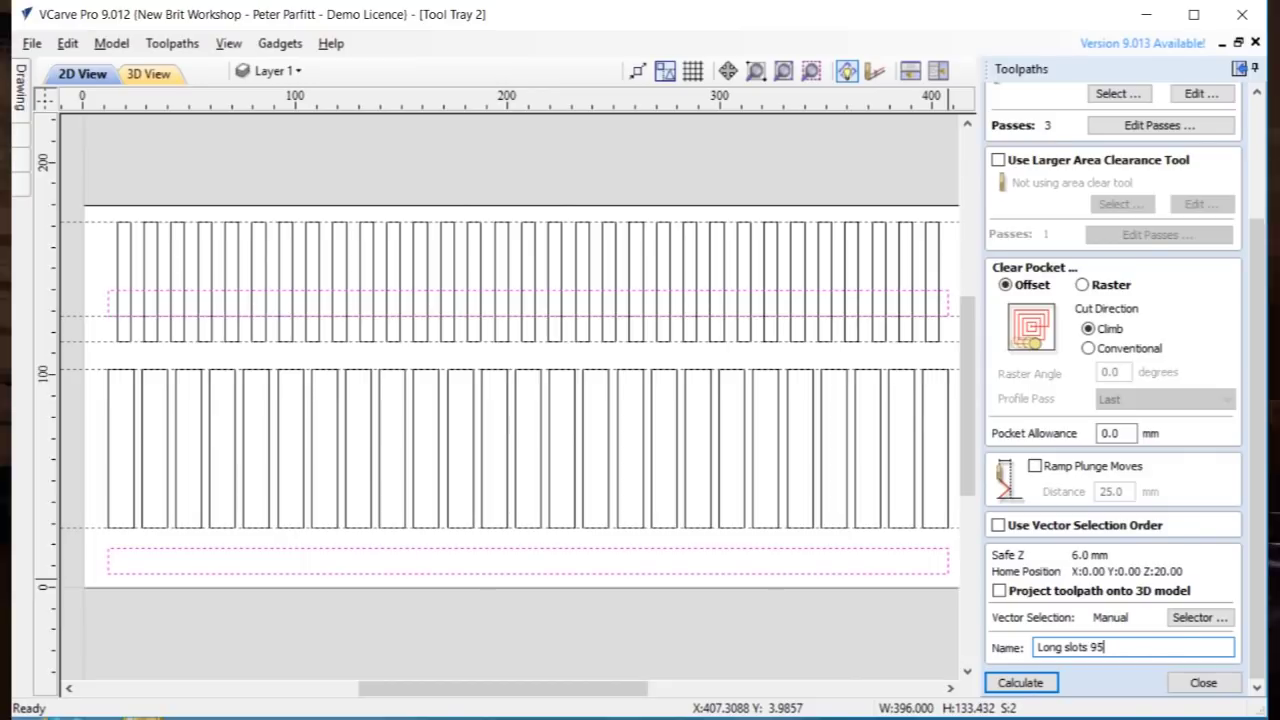
click(1022, 684)
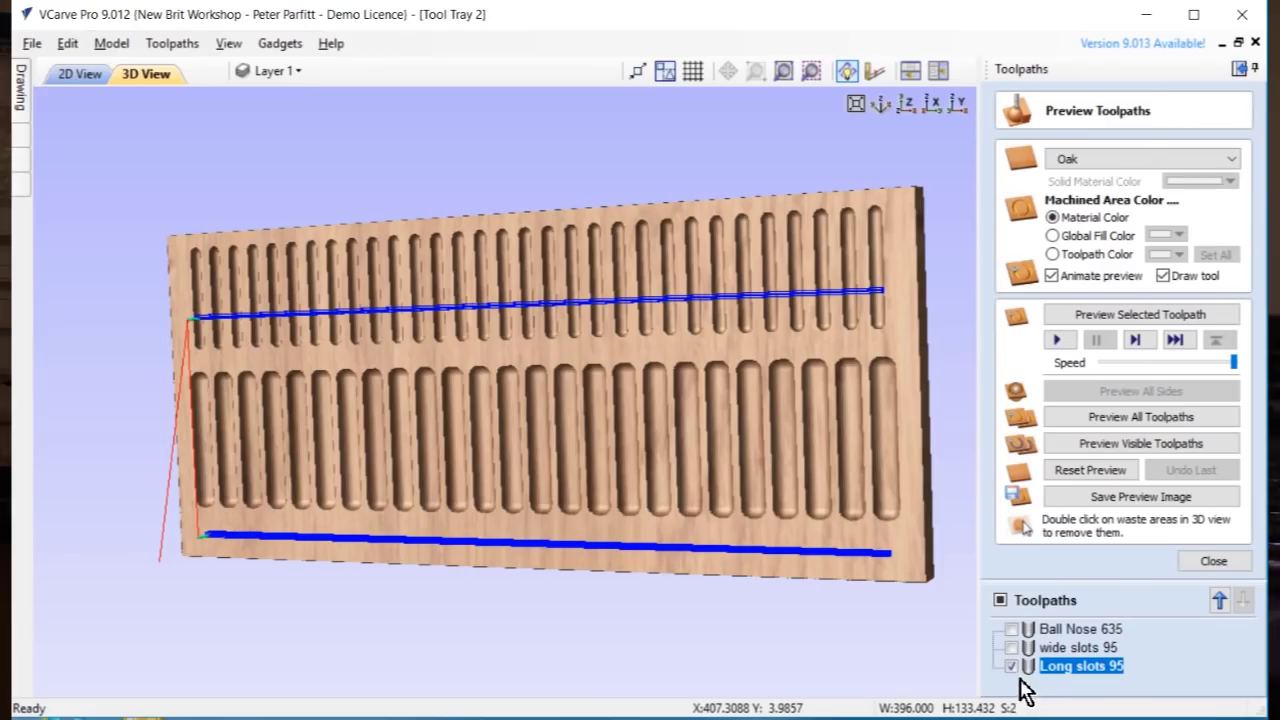
Preview all toolpaths to inspect the machined long slots on the board
click(1135, 424)
drag(863, 523, 818, 578)
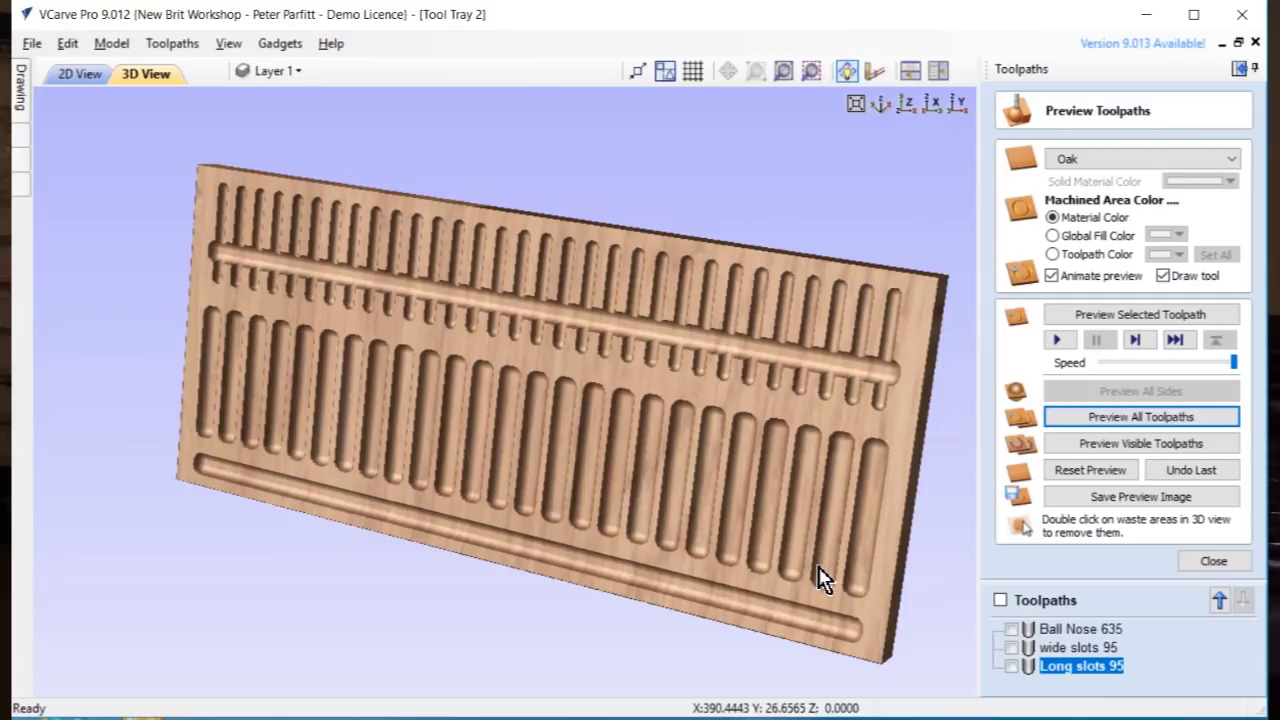
click(1214, 562)
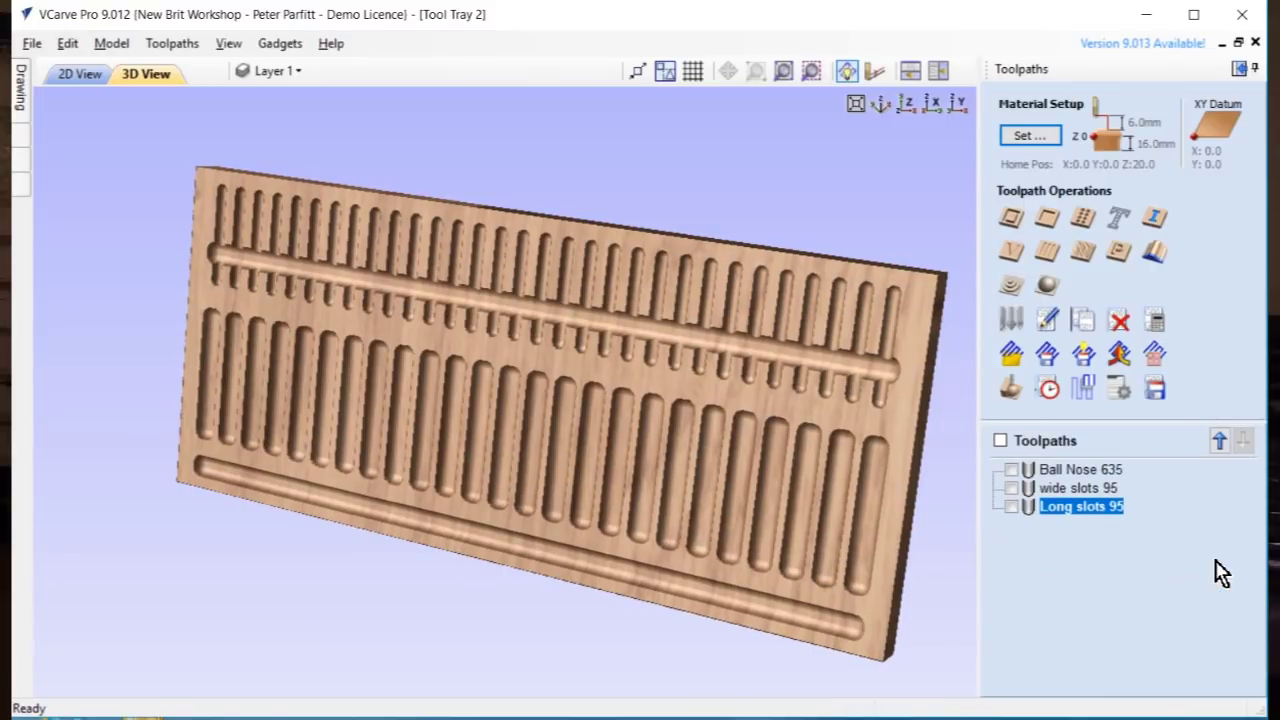
Save the Long slots 95 toolpath as Long slots 95.gcode, then save the project
click(1157, 398)
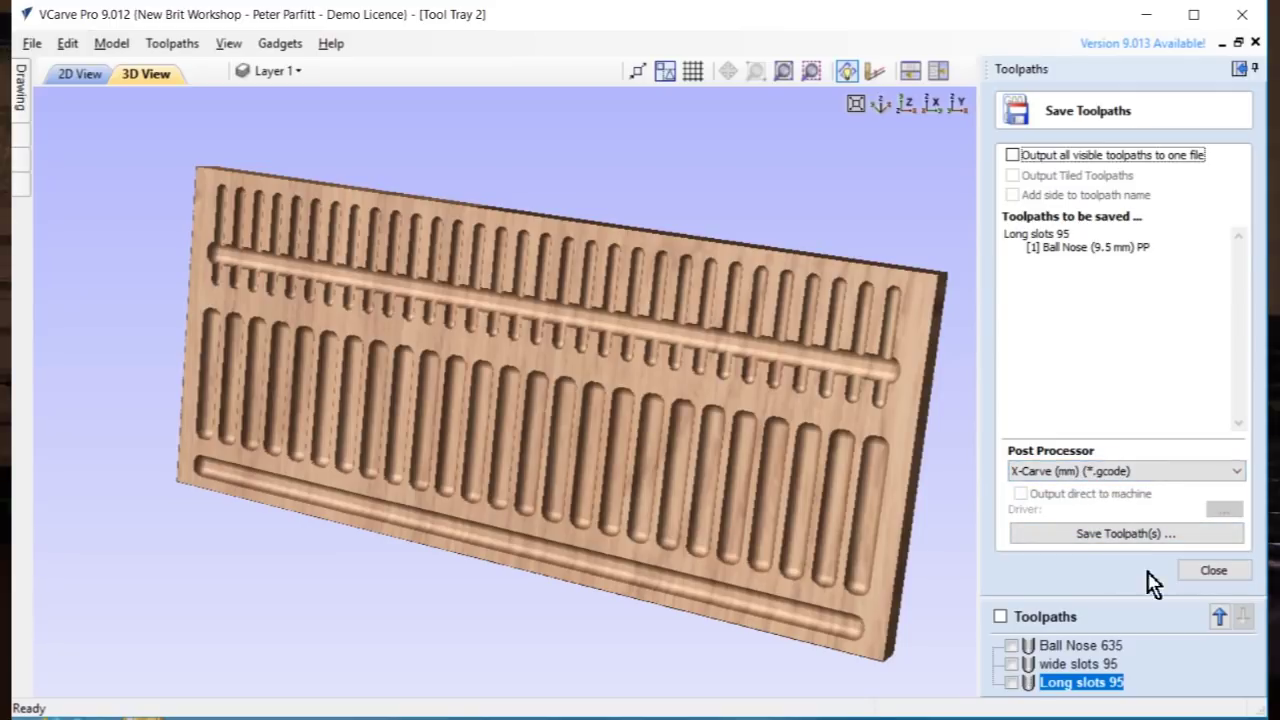
click(1134, 531)
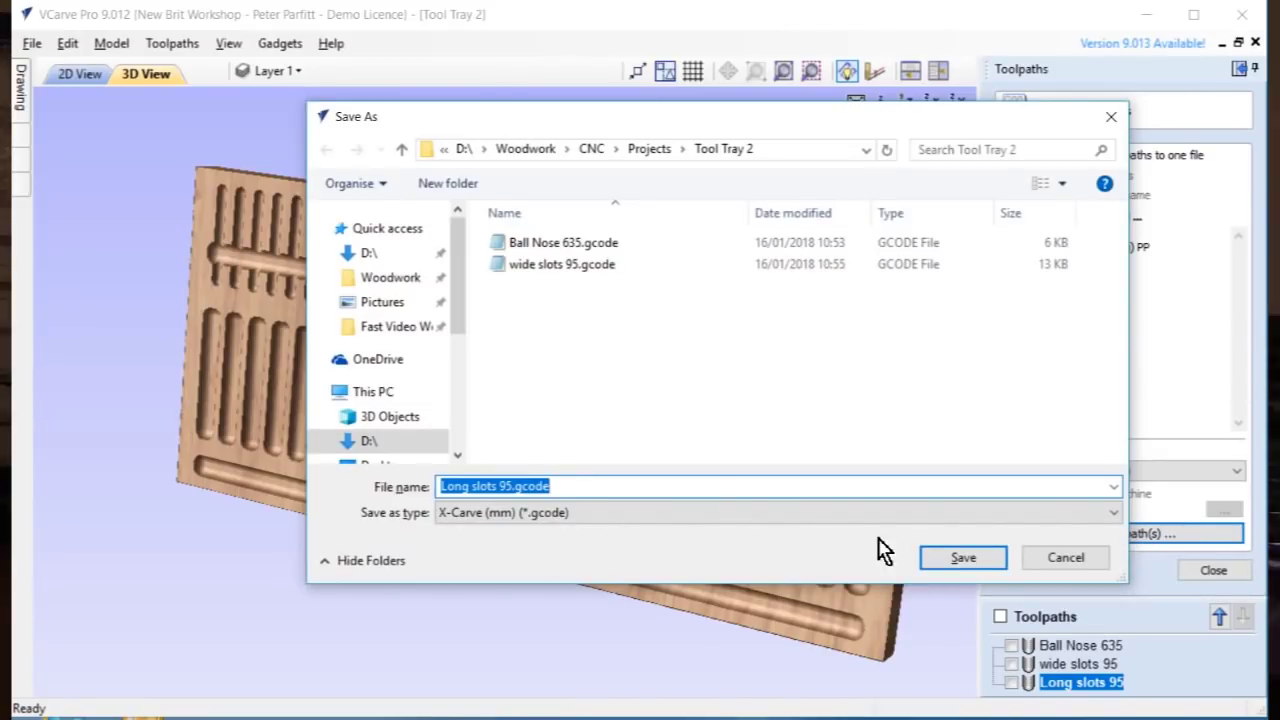
click(962, 557)
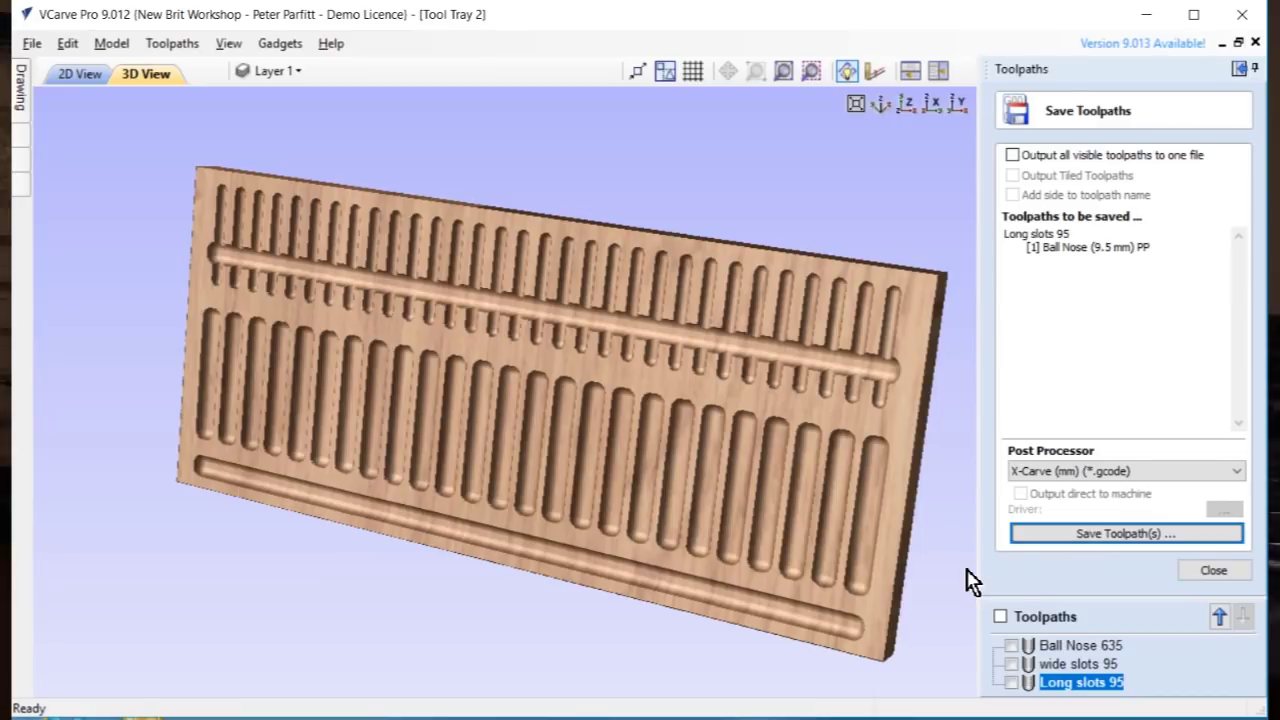
click(1188, 572)
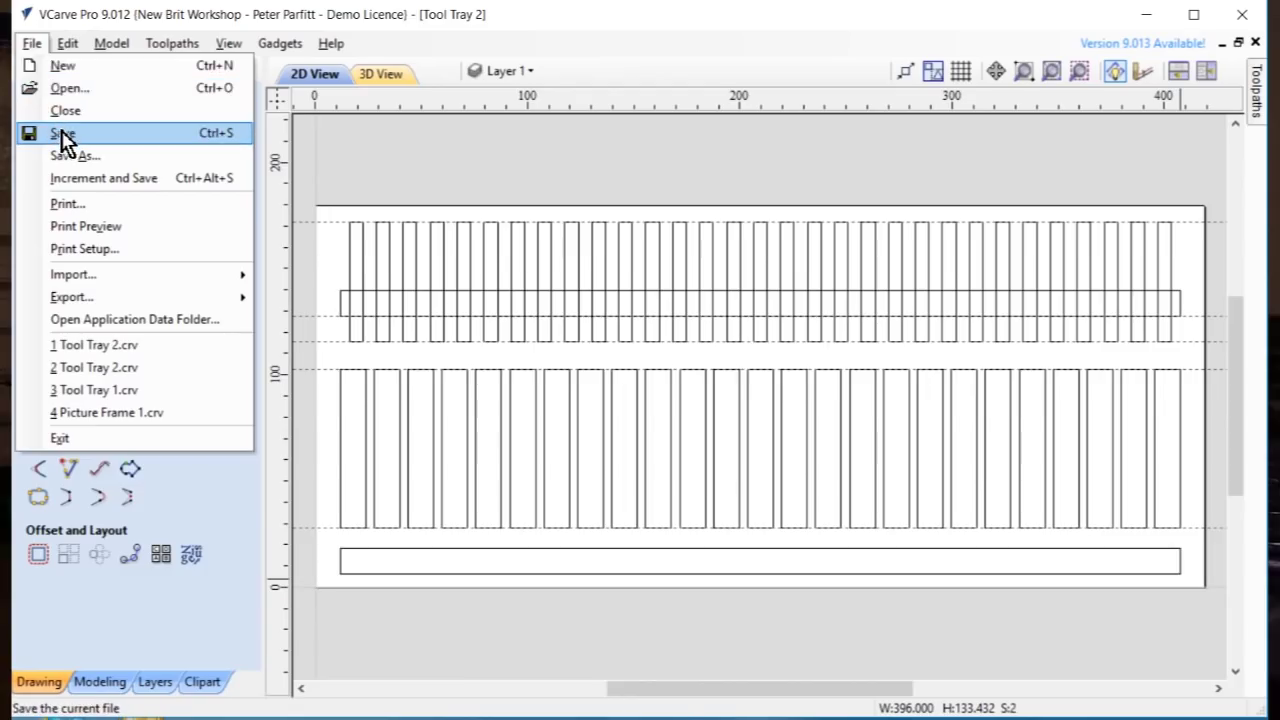
click(57, 130)
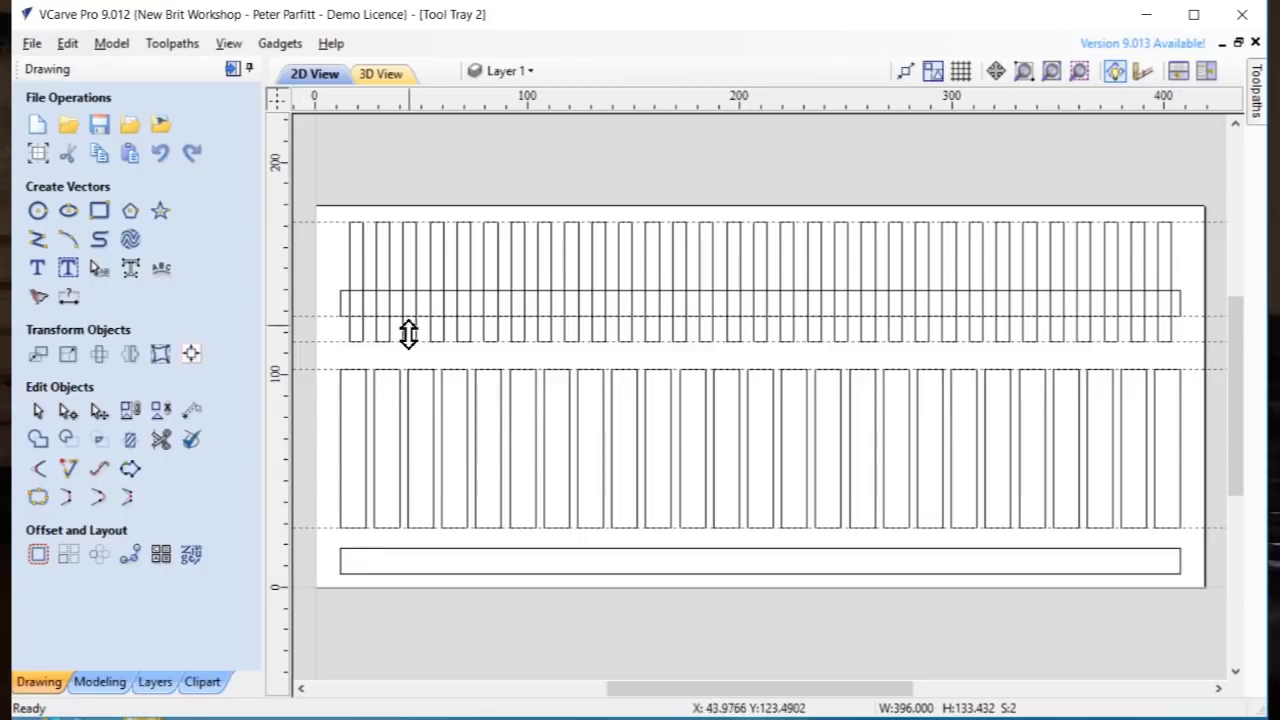